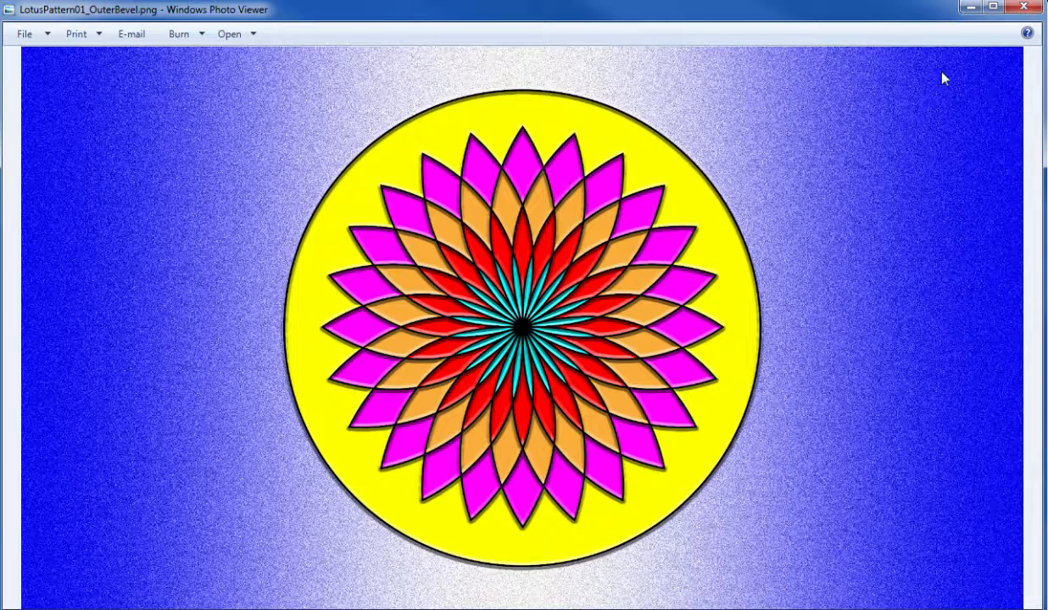
# Switch to Illustrator and draw a narrow vertical ellipse near the artboard's upper edge, slightly off centre.
pyautogui.click(968, 9)
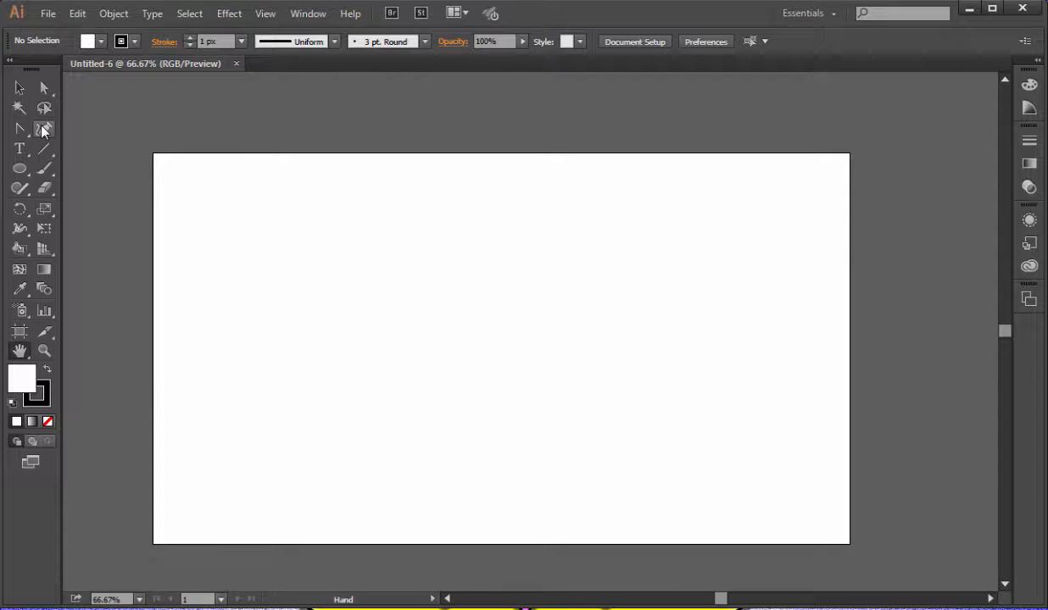
pyautogui.click(19, 167)
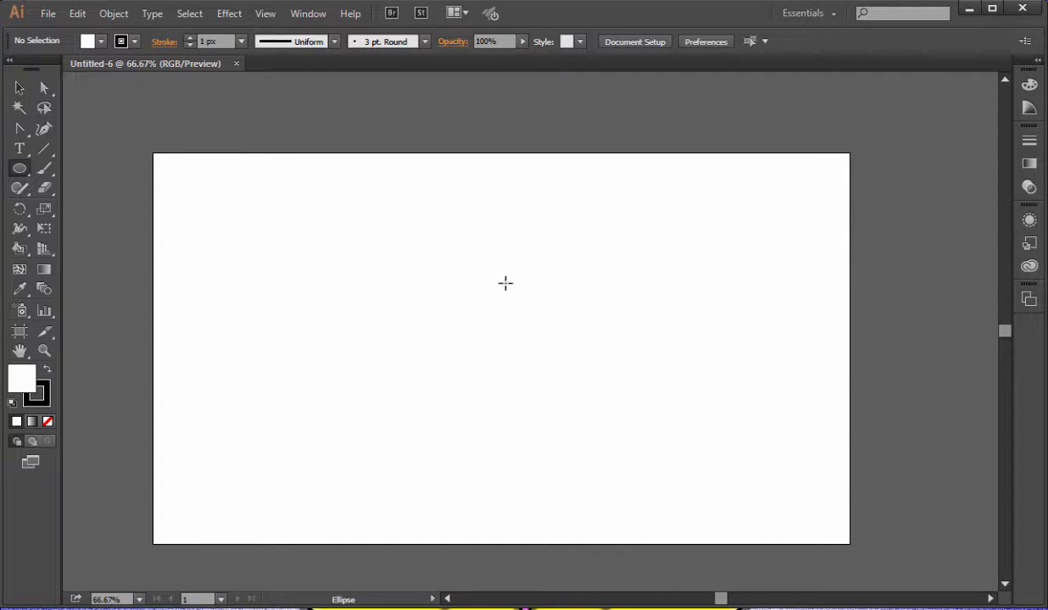
pyautogui.moveTo(444, 182); pyautogui.dragTo(479, 273)
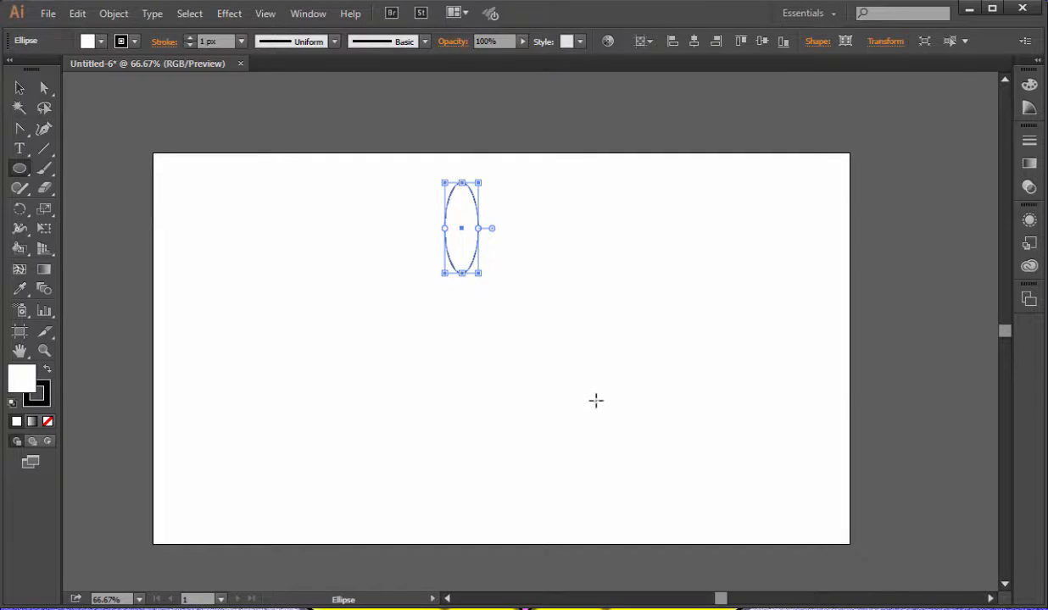
# Convert the ellipse's bottom and top anchor points to sharp corners to form a pointed petal.
pyautogui.click(44, 355)
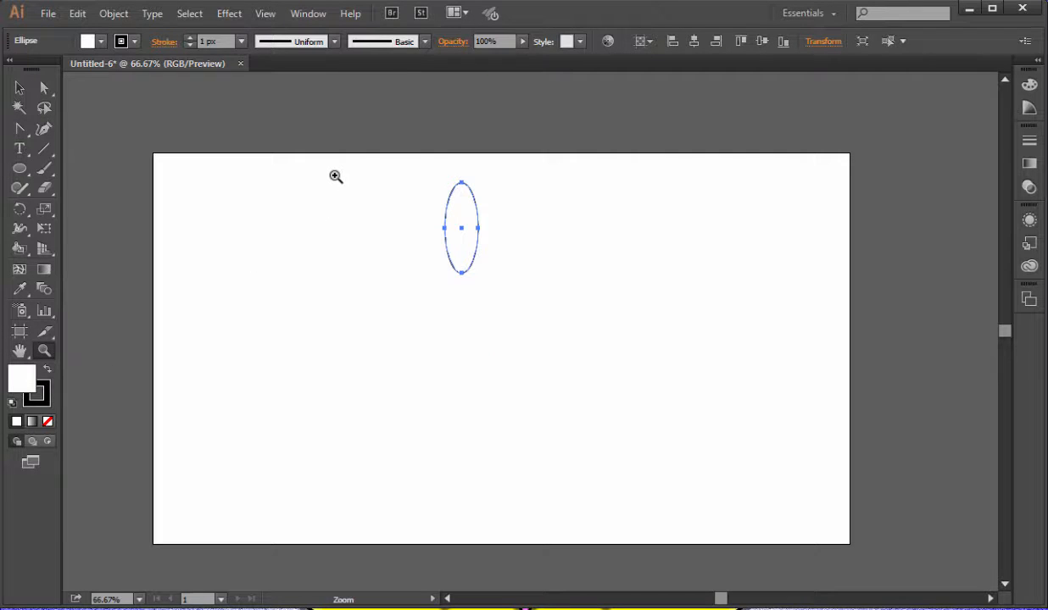
pyautogui.moveTo(340, 173); pyautogui.dragTo(596, 412)
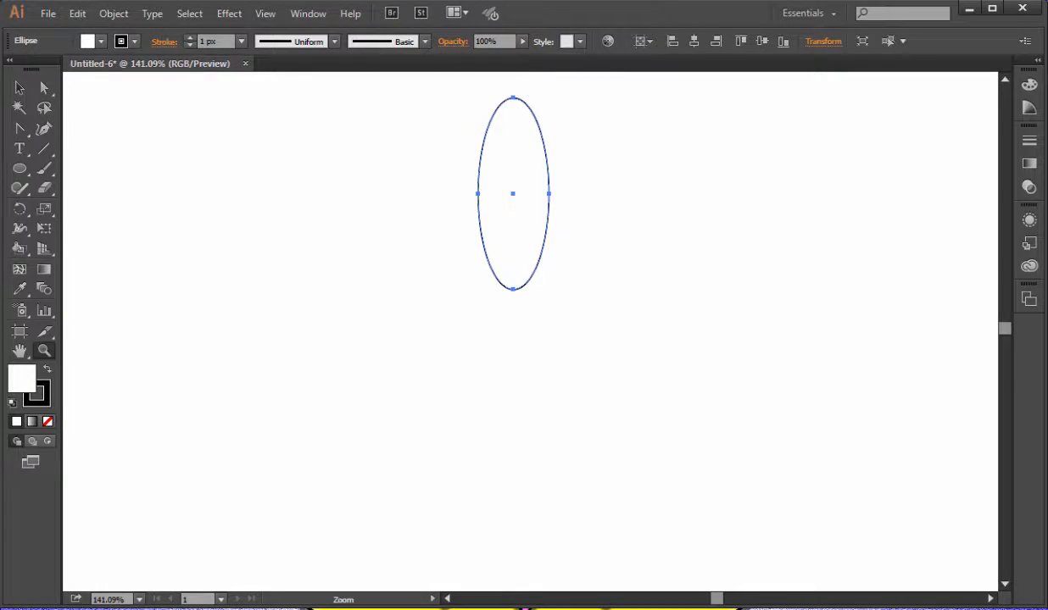
pyautogui.click(25, 132)
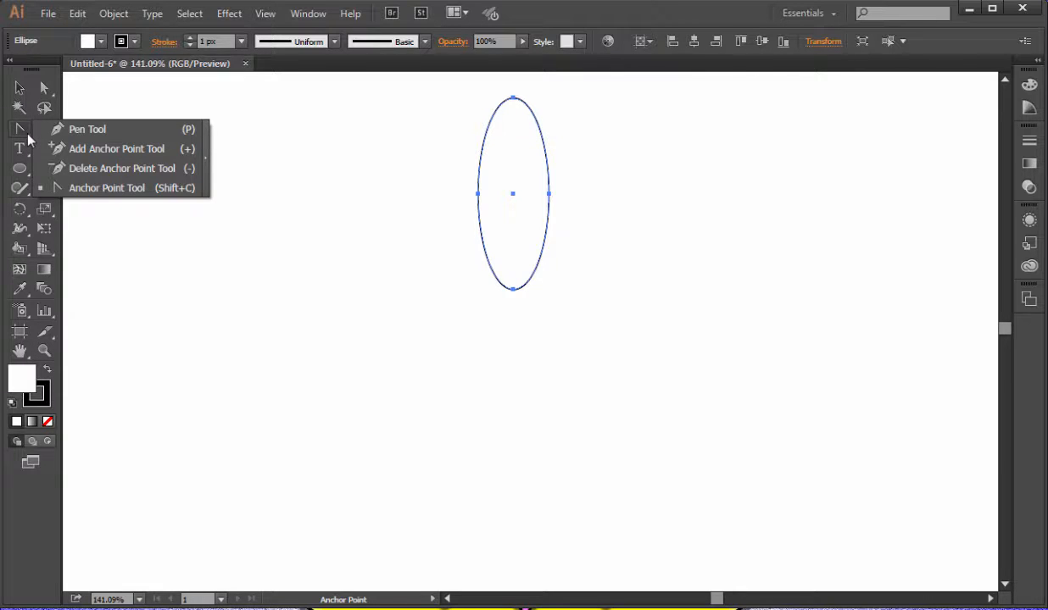
pyautogui.click(91, 190)
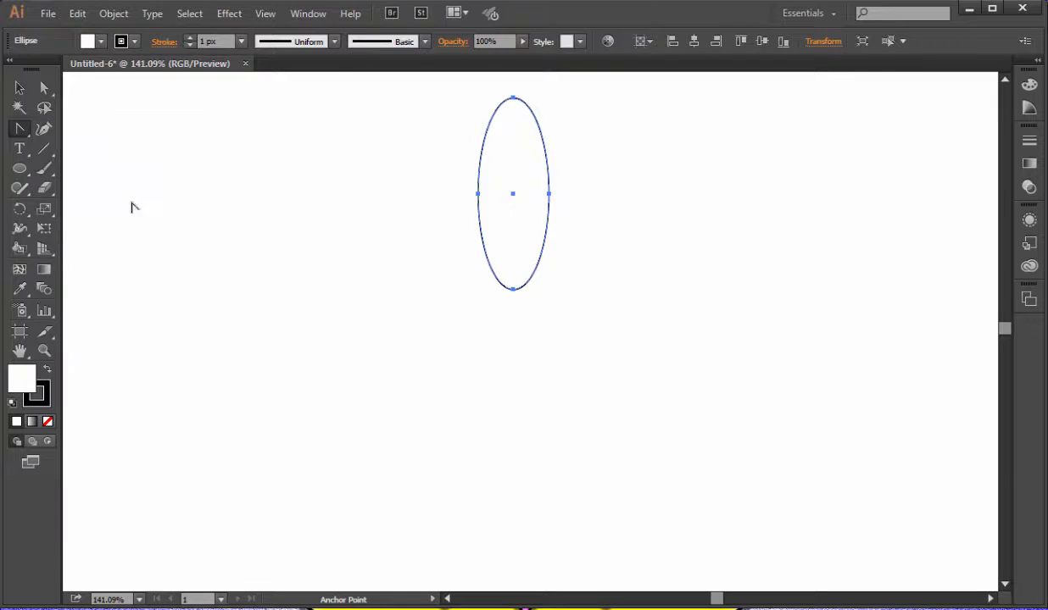
pyautogui.click(513, 289)
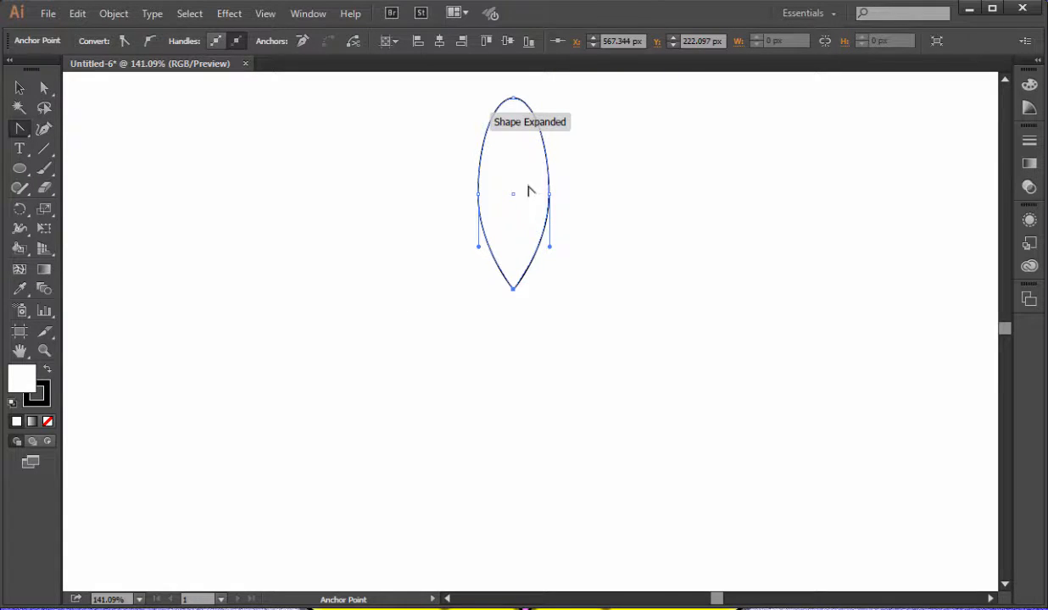
pyautogui.click(513, 98)
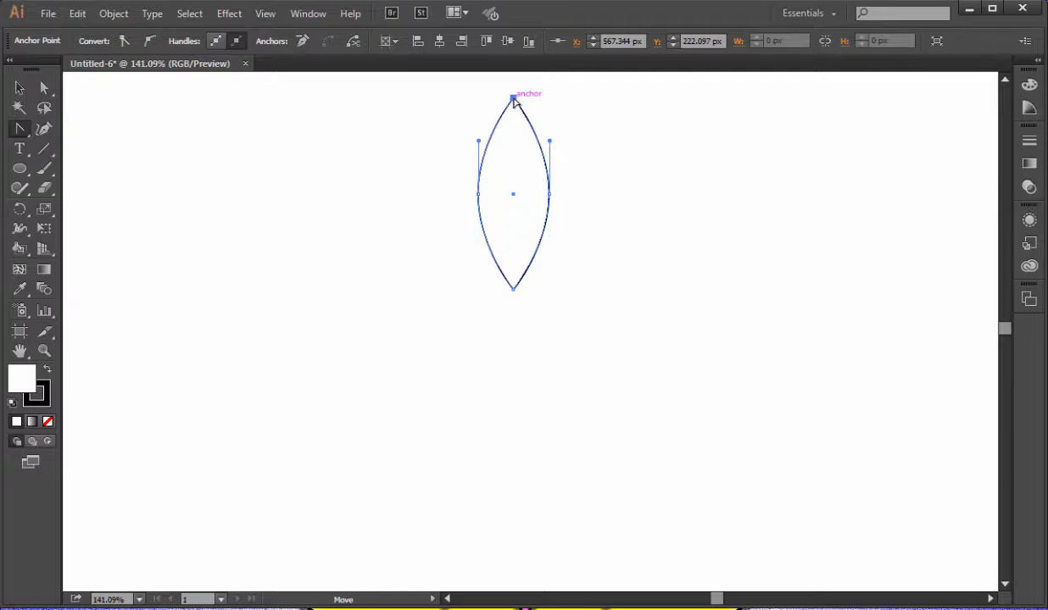
# Remove the fill from the petal shape.
pyautogui.click(20, 87)
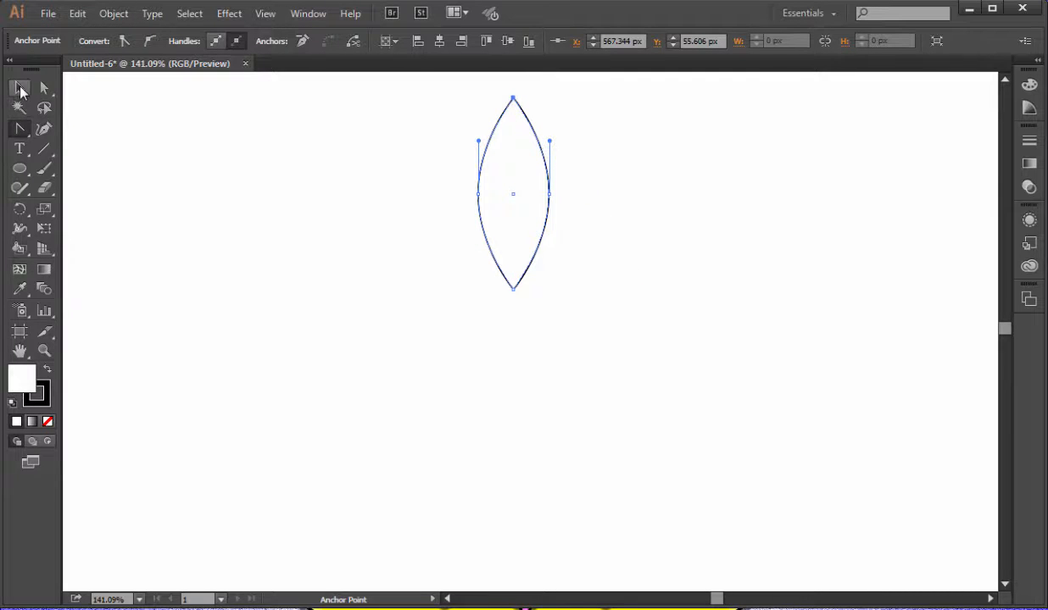
pyautogui.click(521, 190)
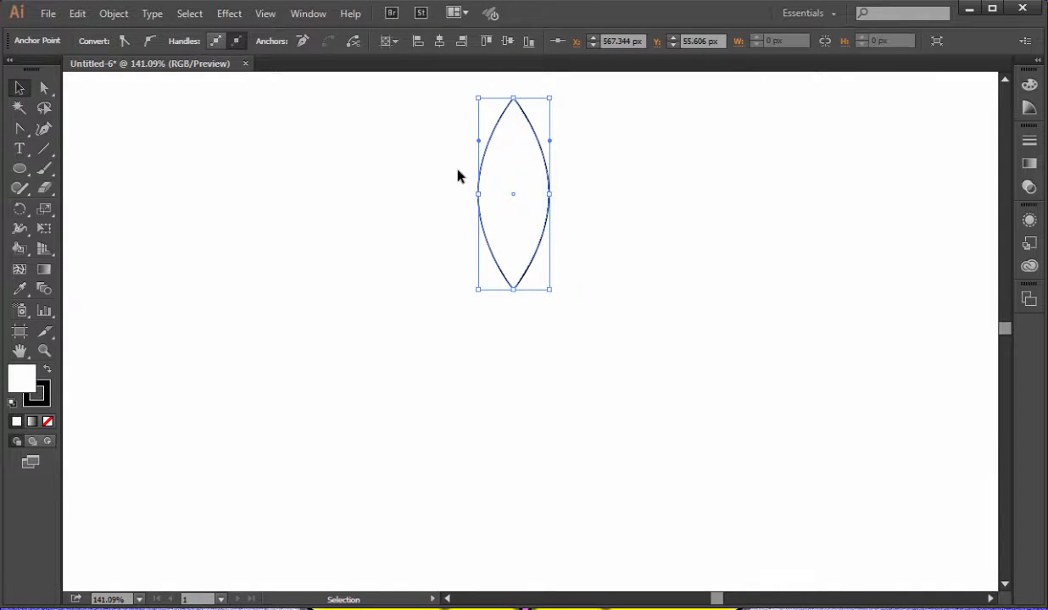
pyautogui.click(47, 424)
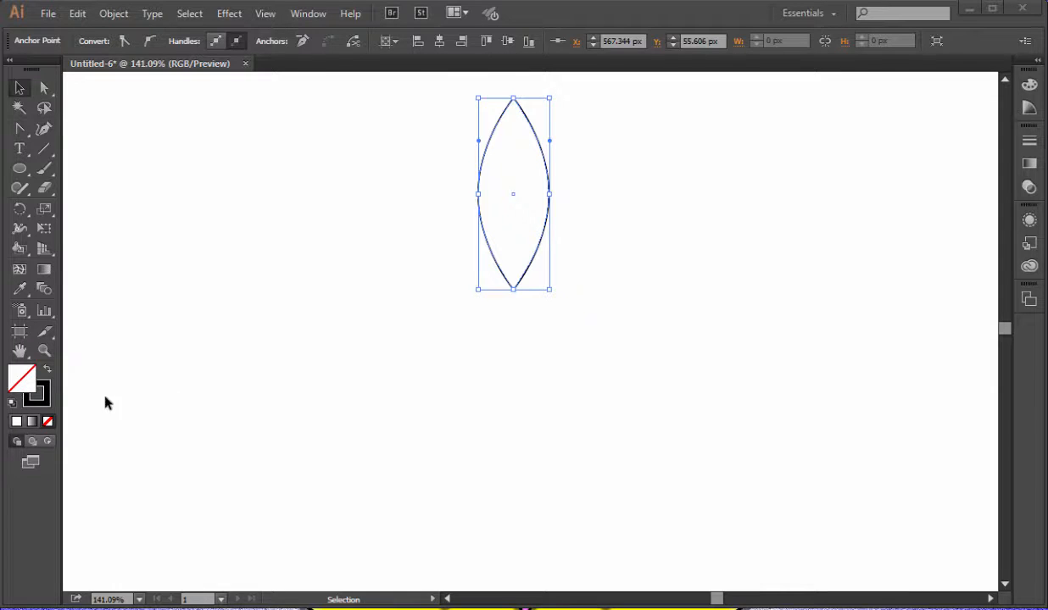
# Set the petal's stroke weight to 3 px.
pyautogui.click(44, 396)
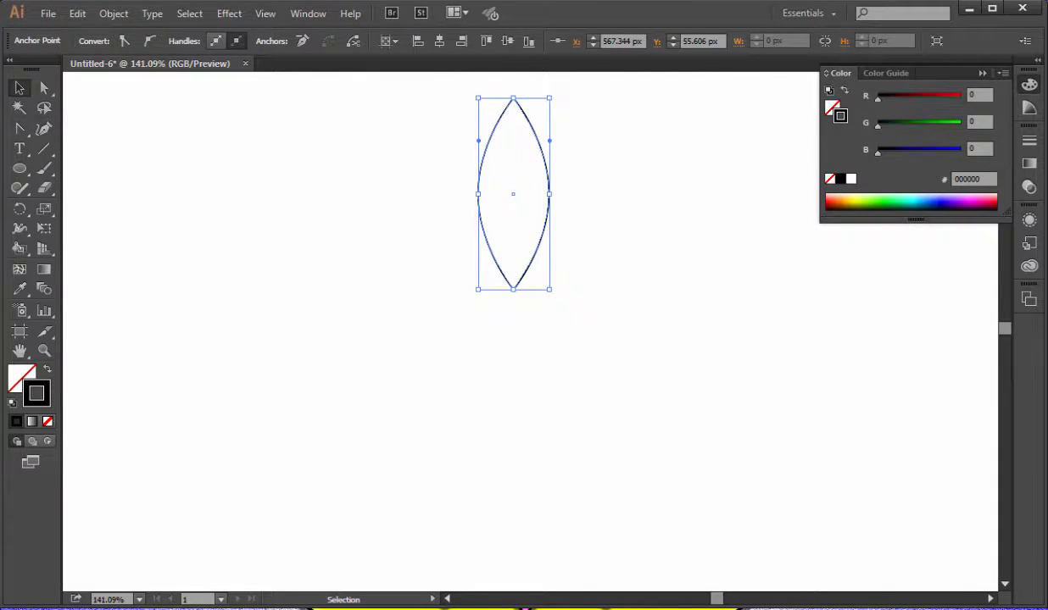
pyautogui.press('l')
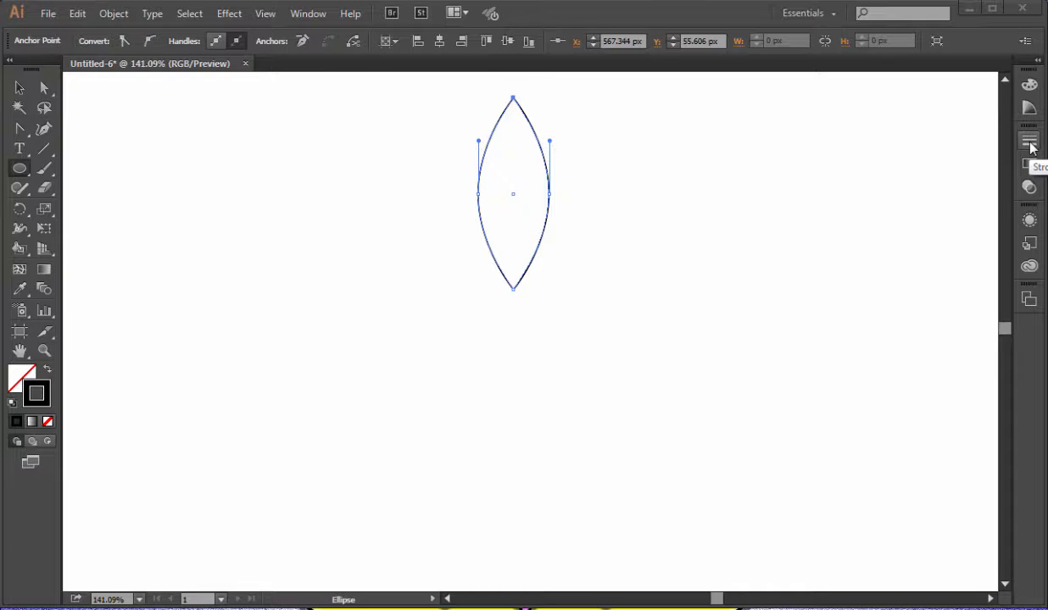
pyautogui.click(308, 13)
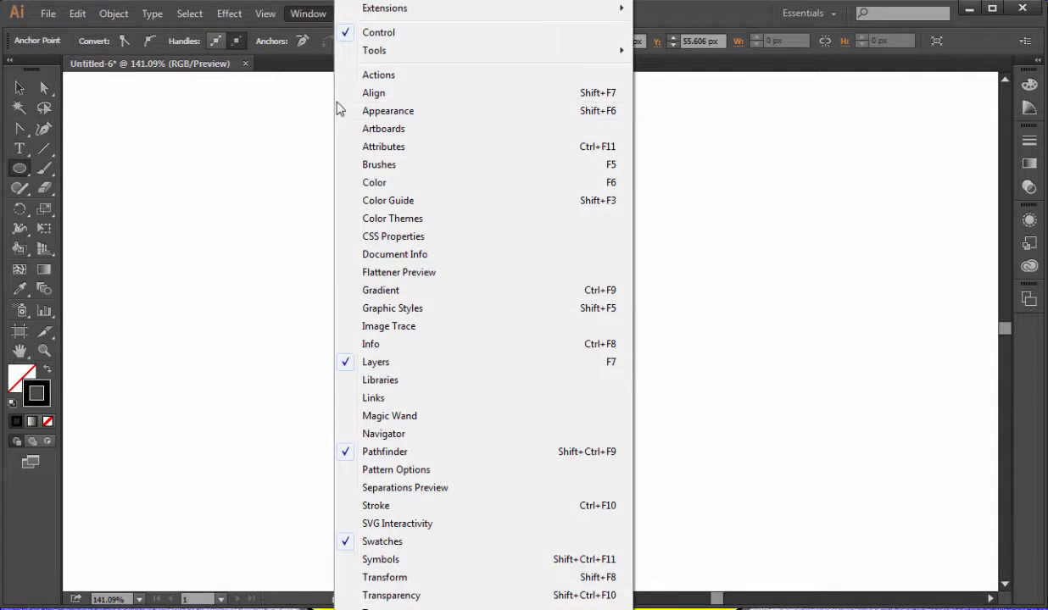
pyautogui.click(382, 506)
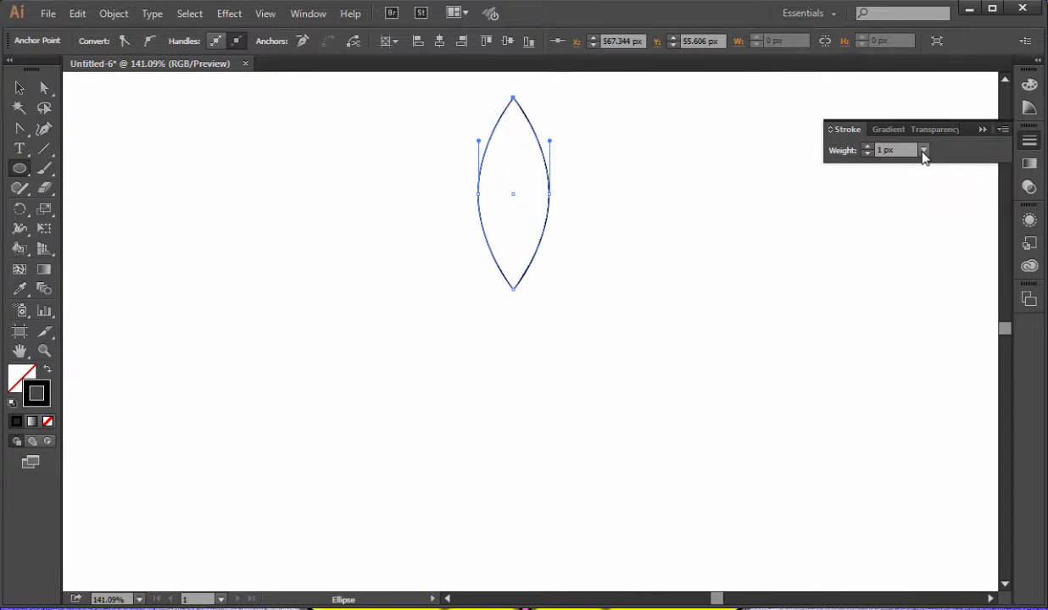
pyautogui.click(923, 150)
pyautogui.click(942, 203)
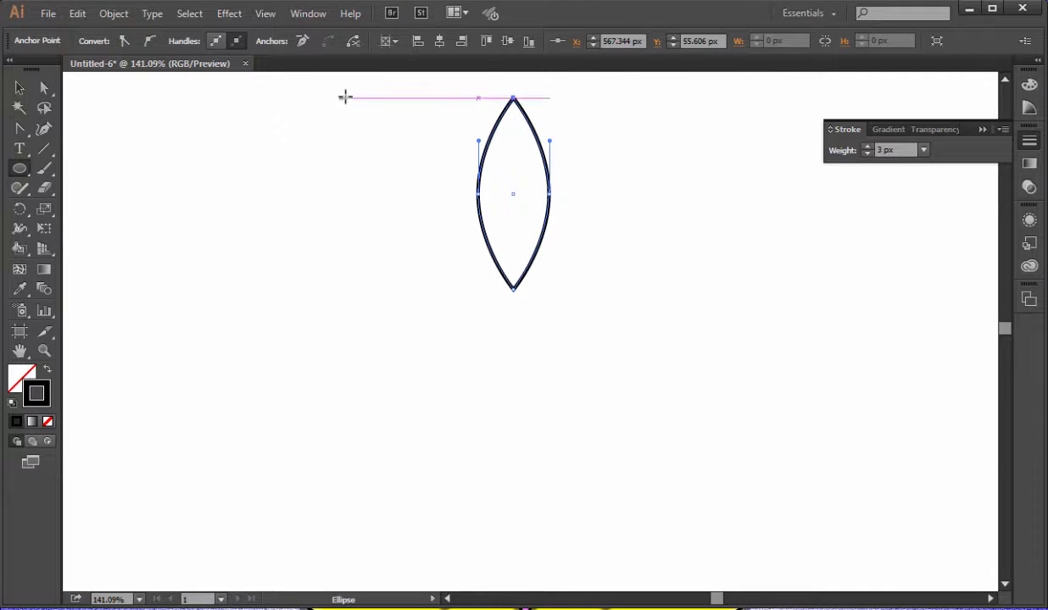
pyautogui.click(980, 131)
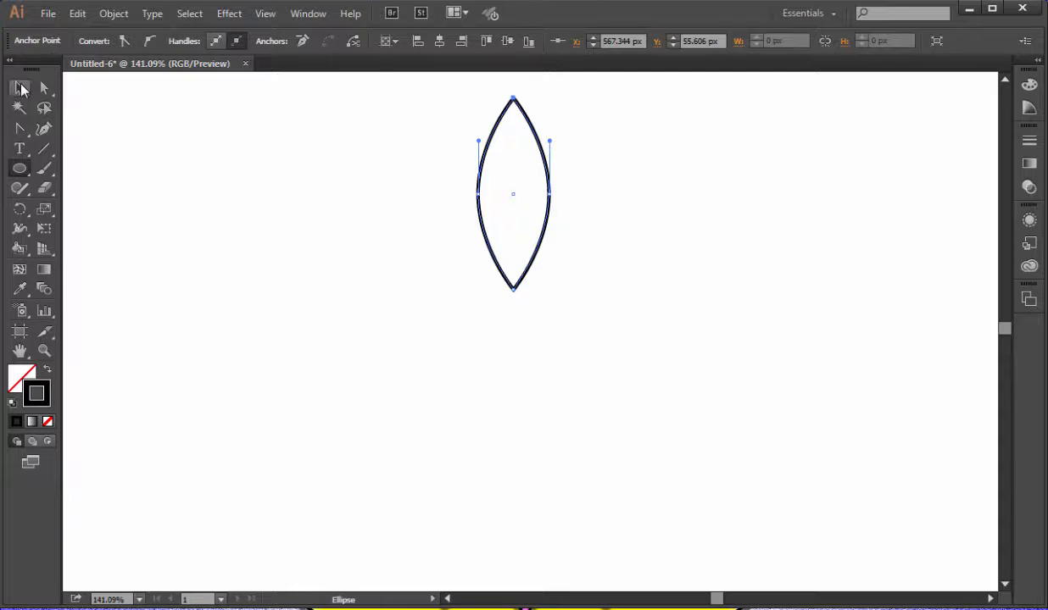
# Duplicate the petal with Copy and Paste in Front, and move the copy straight down below the original.
pyautogui.click(22, 89)
pyautogui.click(529, 200)
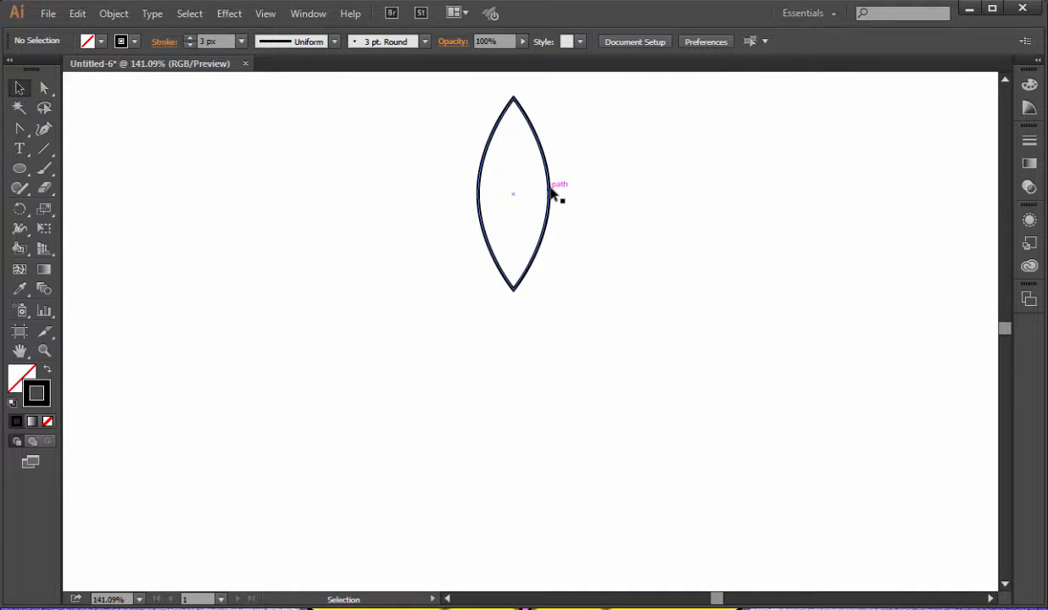
pyautogui.click(550, 193)
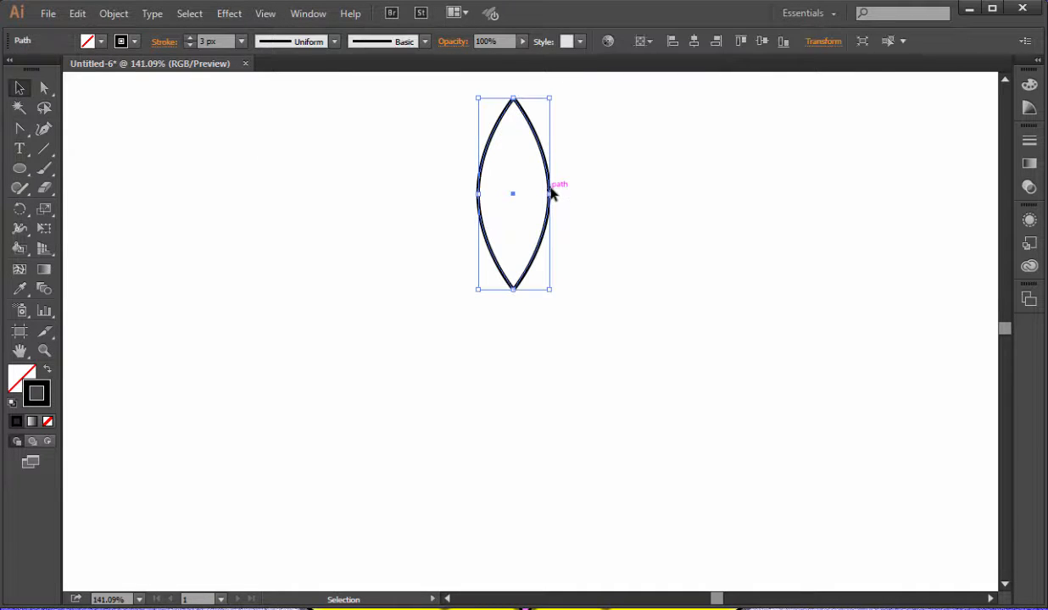
pyautogui.click(77, 14)
pyautogui.click(113, 93)
pyautogui.click(77, 13)
pyautogui.click(129, 129)
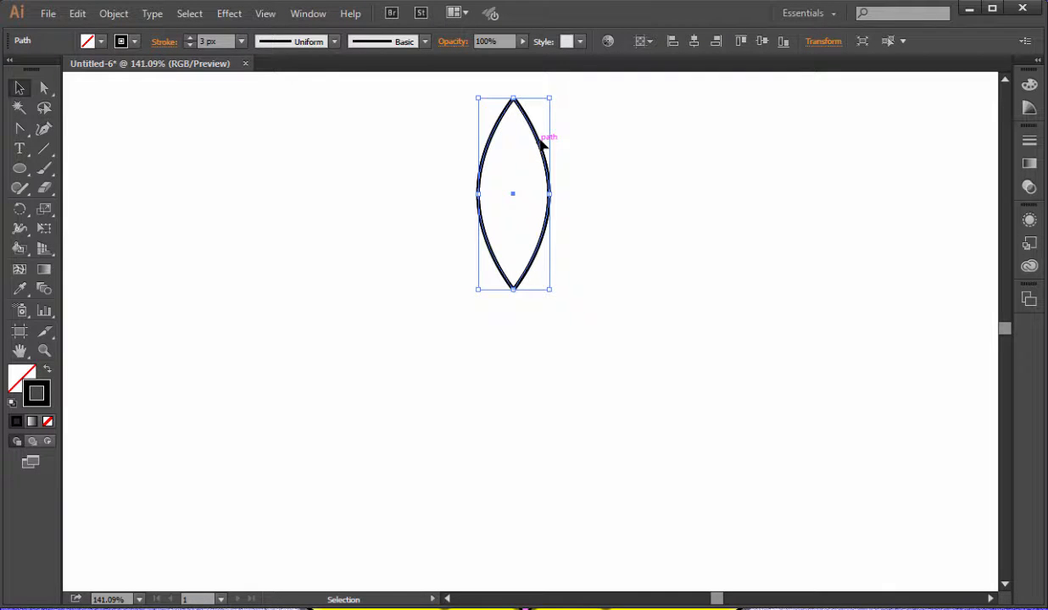
pyautogui.moveTo(543, 138); pyautogui.dragTo(542, 366)
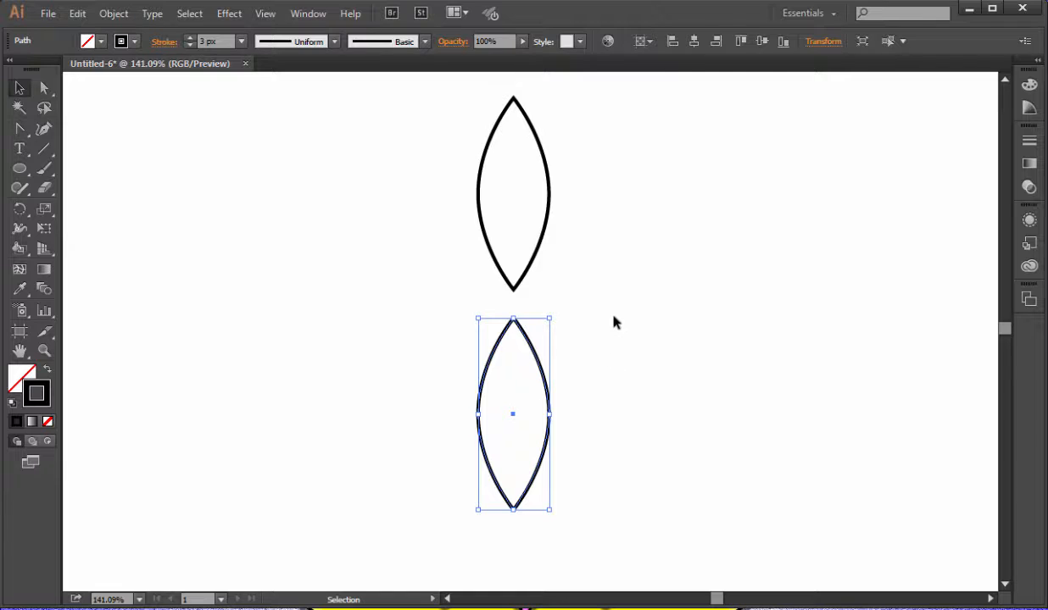
# Nudge the lower petal upward until its top tip meets the bottom tip of the upper petal.
pyautogui.press('Up')
pyautogui.press('Up')
pyautogui.press('Up')
pyautogui.press('Up')
pyautogui.press('Up')
pyautogui.press('Up')
pyautogui.press('Up')
pyautogui.press('Up')
pyautogui.press('Up')
pyautogui.press('Up')
pyautogui.press('Up')
pyautogui.press('Up')
pyautogui.press('Up')
pyautogui.press('Up')
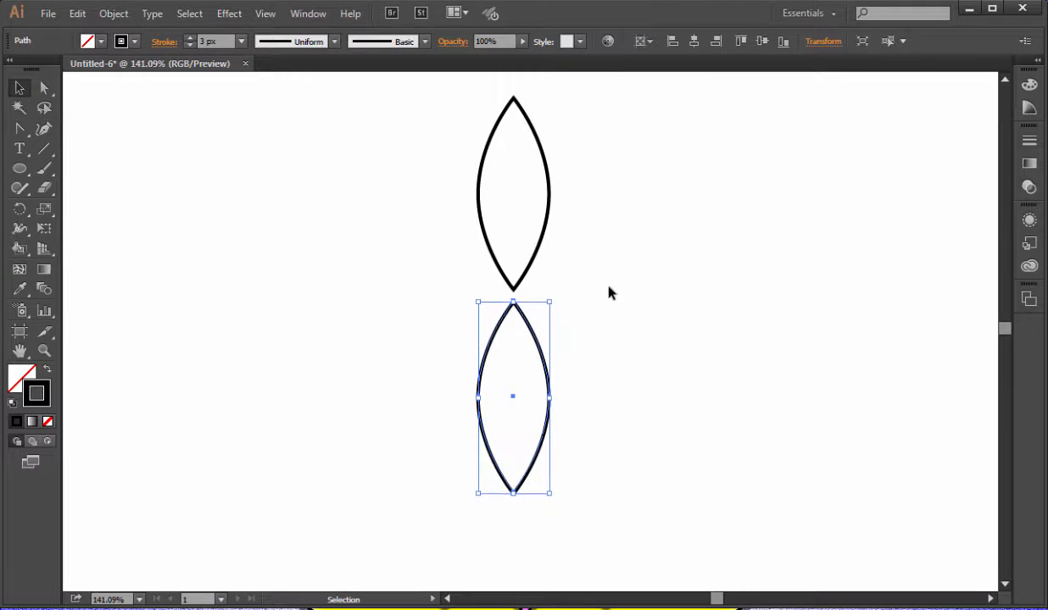
pyautogui.press('Up')
pyautogui.press('Up')
pyautogui.press('Up')
pyautogui.press('Up')
pyautogui.press('Up')
pyautogui.press('Up')
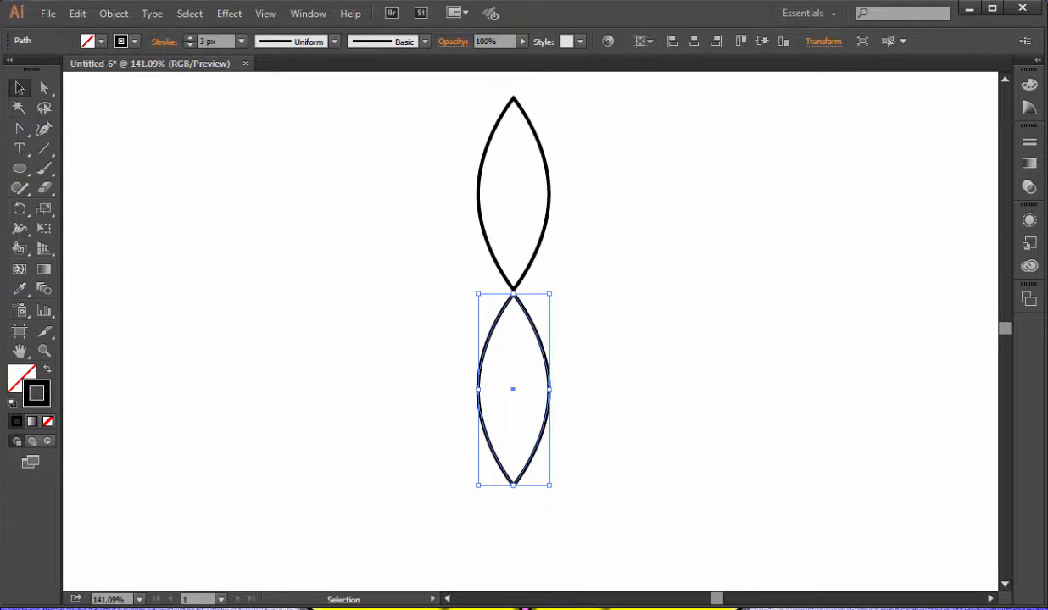
pyautogui.click(44, 350)
pyautogui.moveTo(462, 244); pyautogui.dragTo(548, 322)
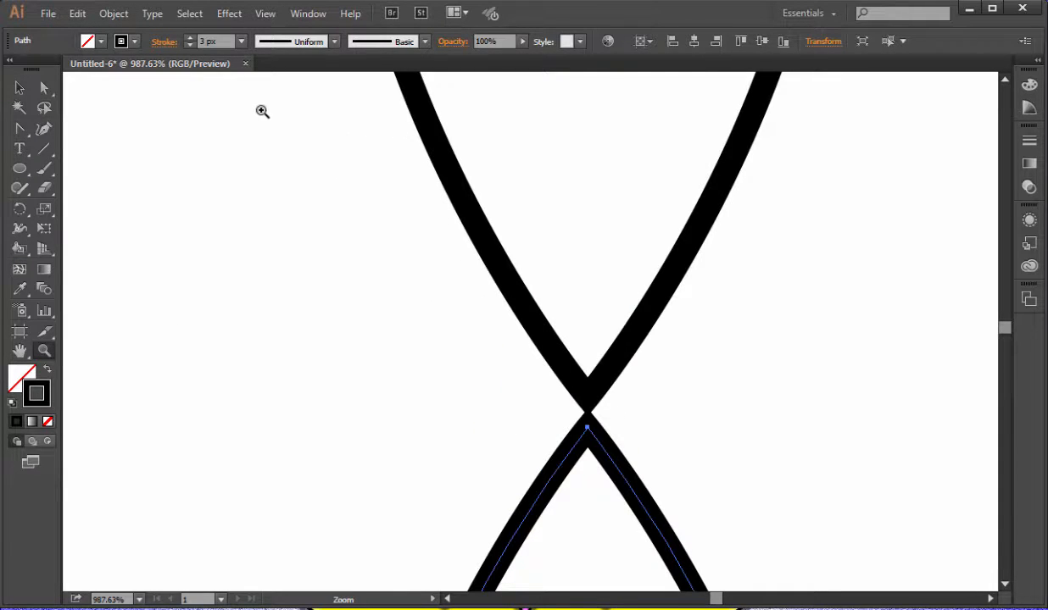
pyautogui.doubleClick(49, 352)
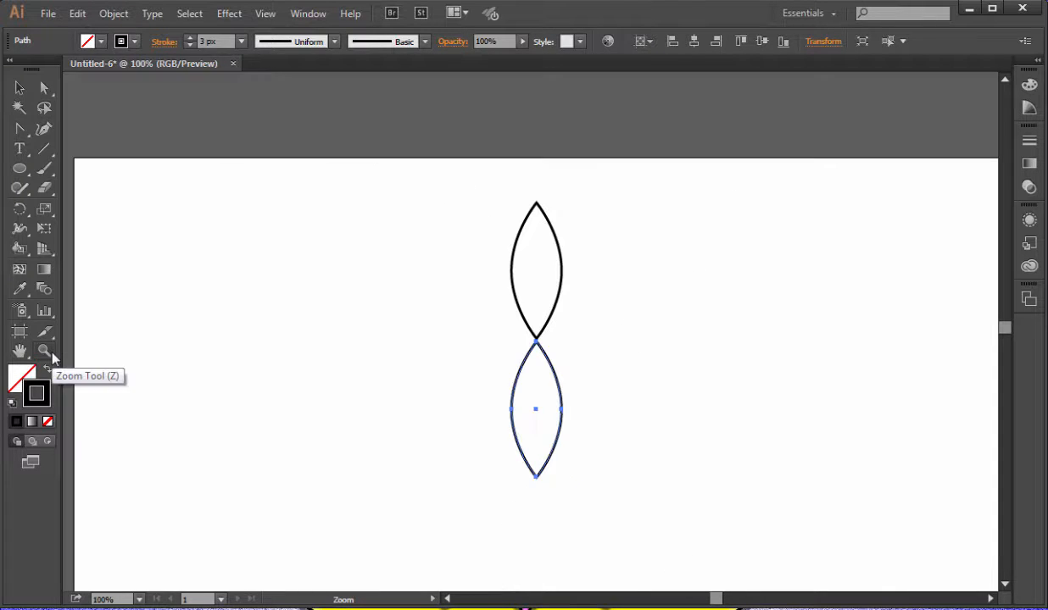
# Select both petals and group them.
pyautogui.click(21, 89)
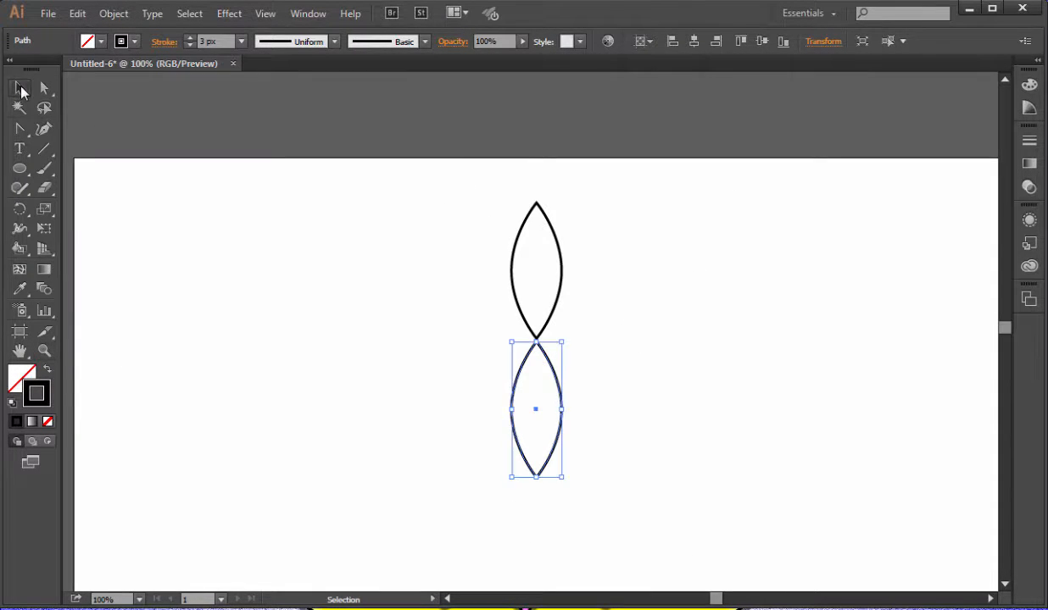
pyautogui.click(466, 221)
pyautogui.moveTo(450, 198); pyautogui.dragTo(606, 496)
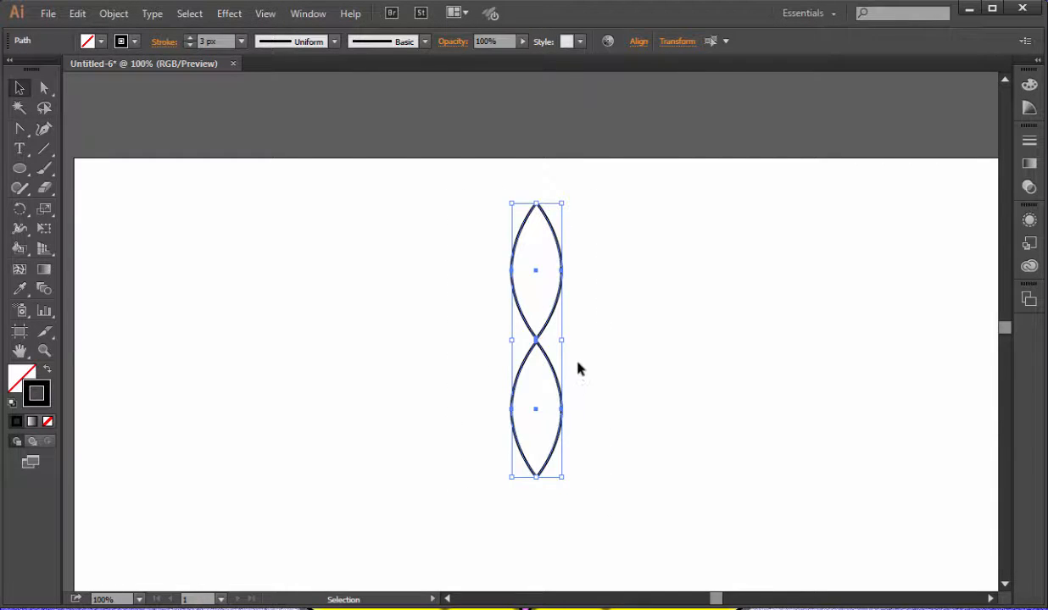
pyautogui.click(115, 14)
pyautogui.click(134, 74)
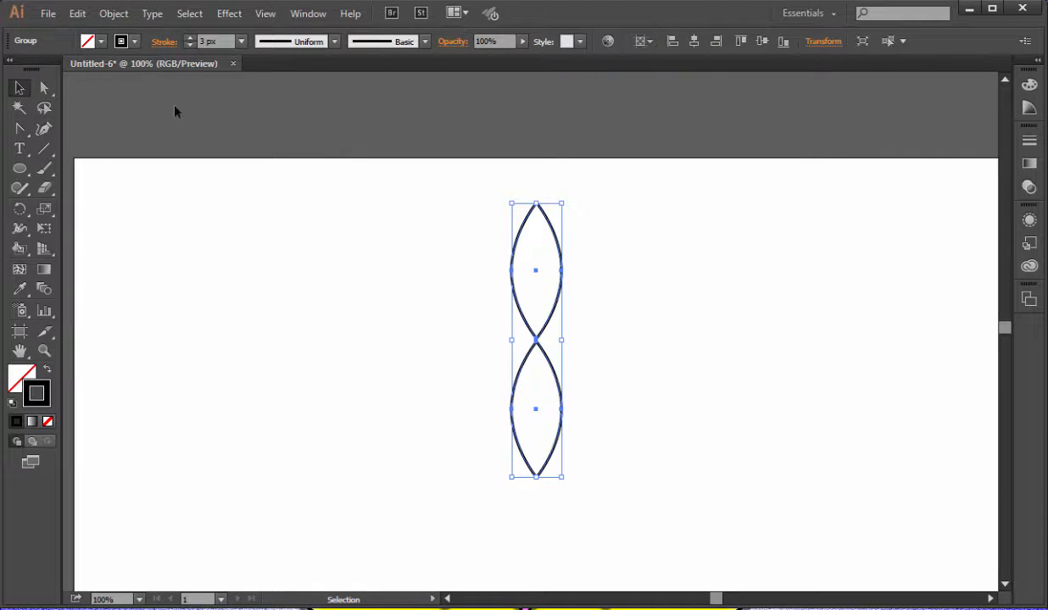
# Start a Transform effect on the petal group with a 15° rotation angle and 1 copy, and turn on its preview.
pyautogui.click(230, 15)
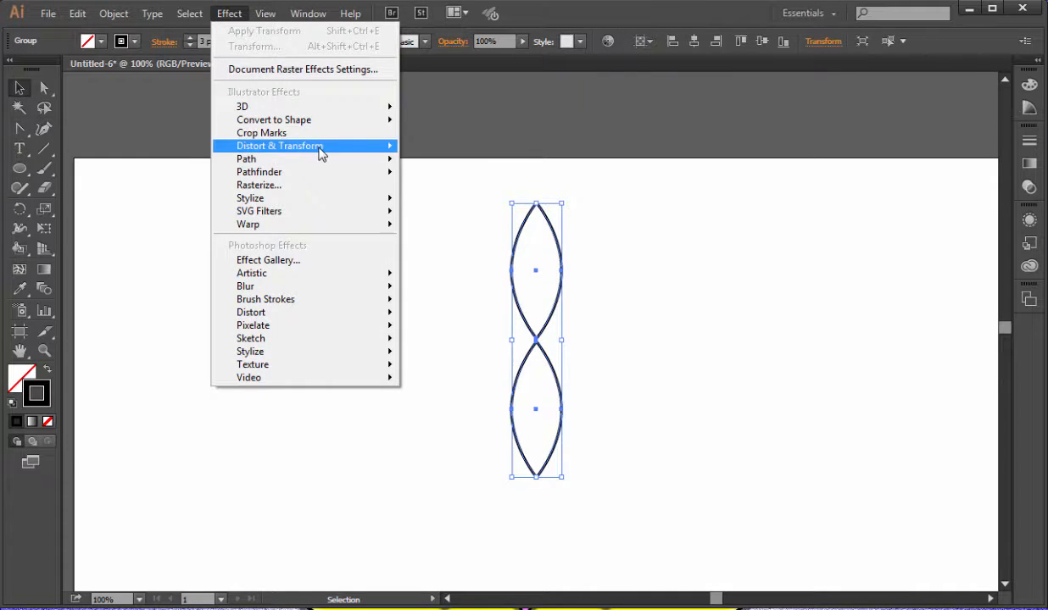
pyautogui.moveTo(321, 149)
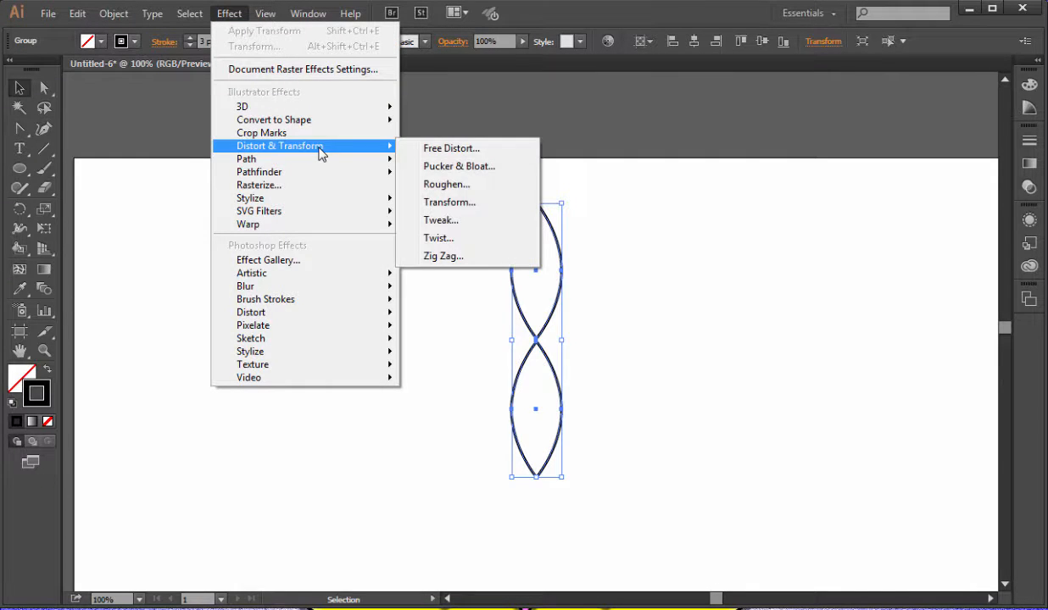
pyautogui.click(462, 203)
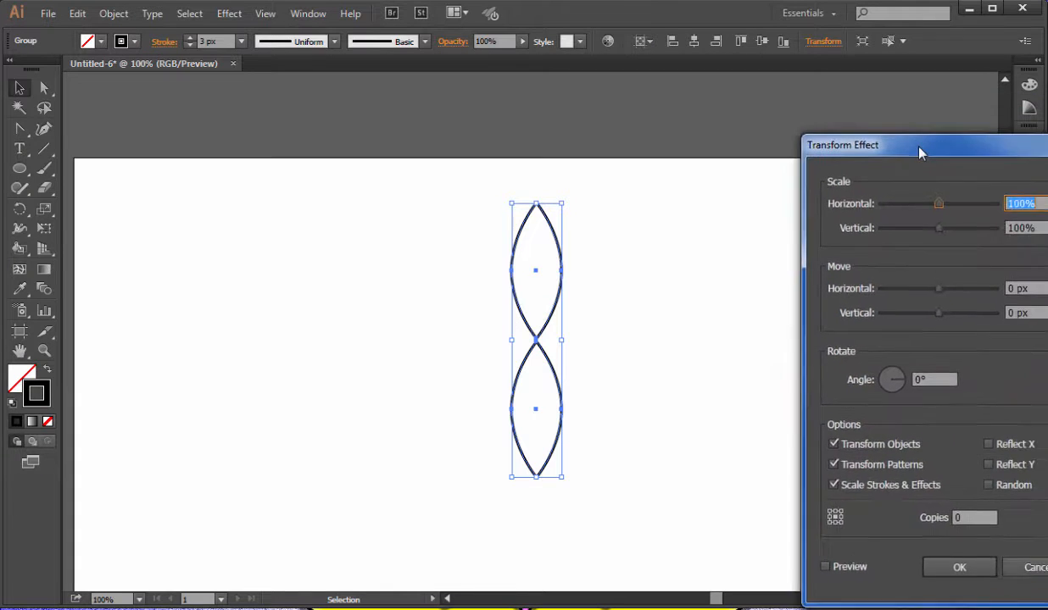
pyautogui.moveTo(918, 148); pyautogui.dragTo(807, 99)
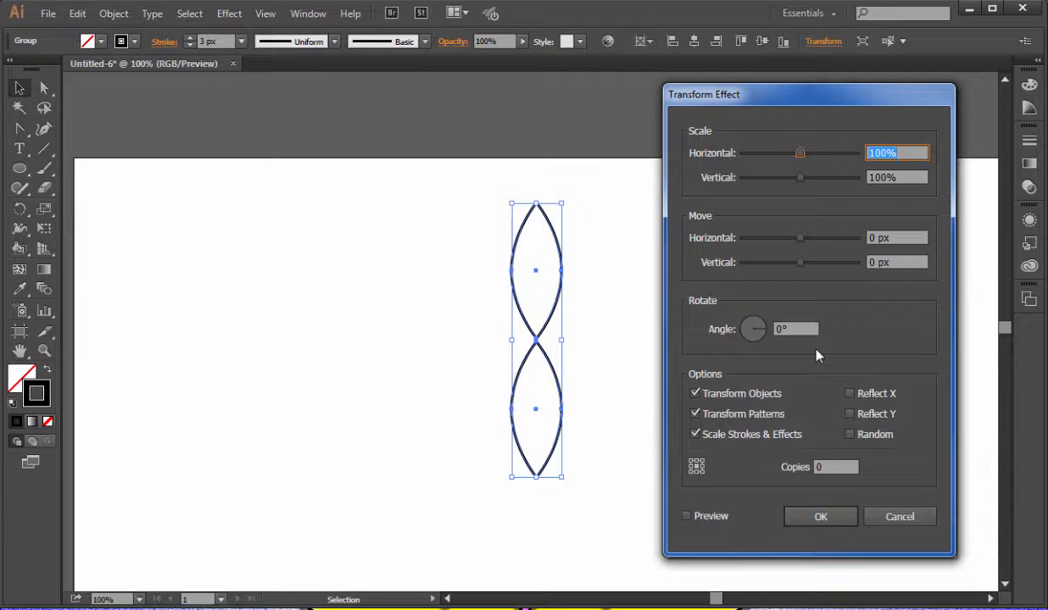
pyautogui.click(780, 328)
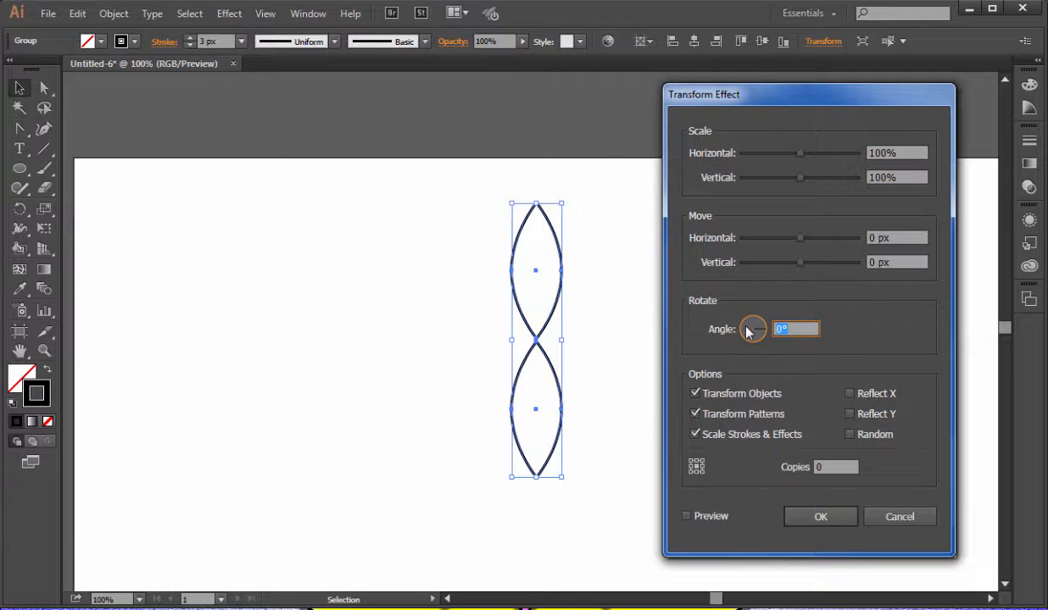
pyautogui.click(823, 463)
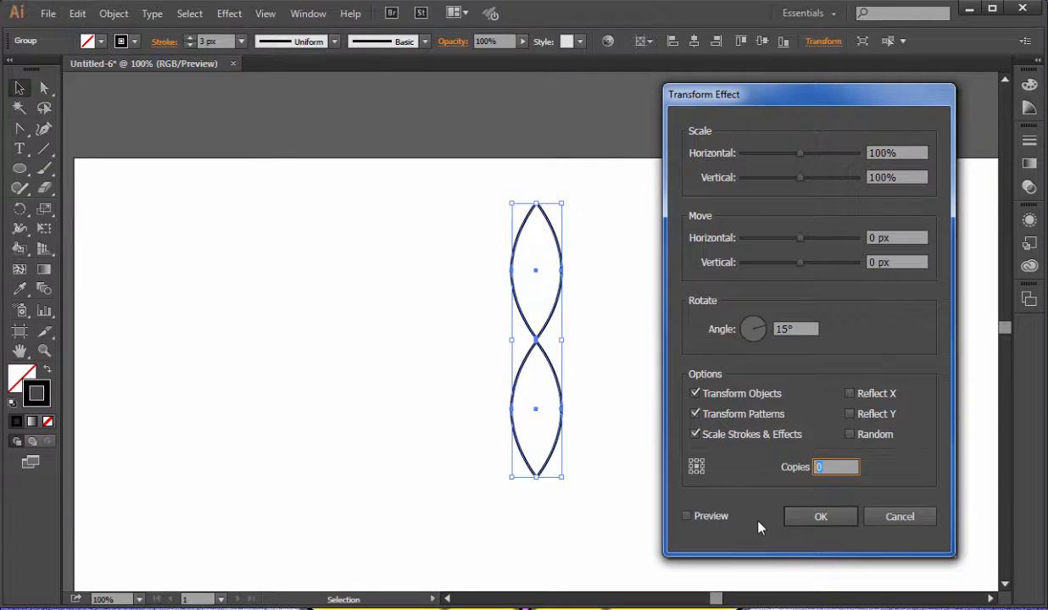
pyautogui.write('1')
pyautogui.click(687, 516)
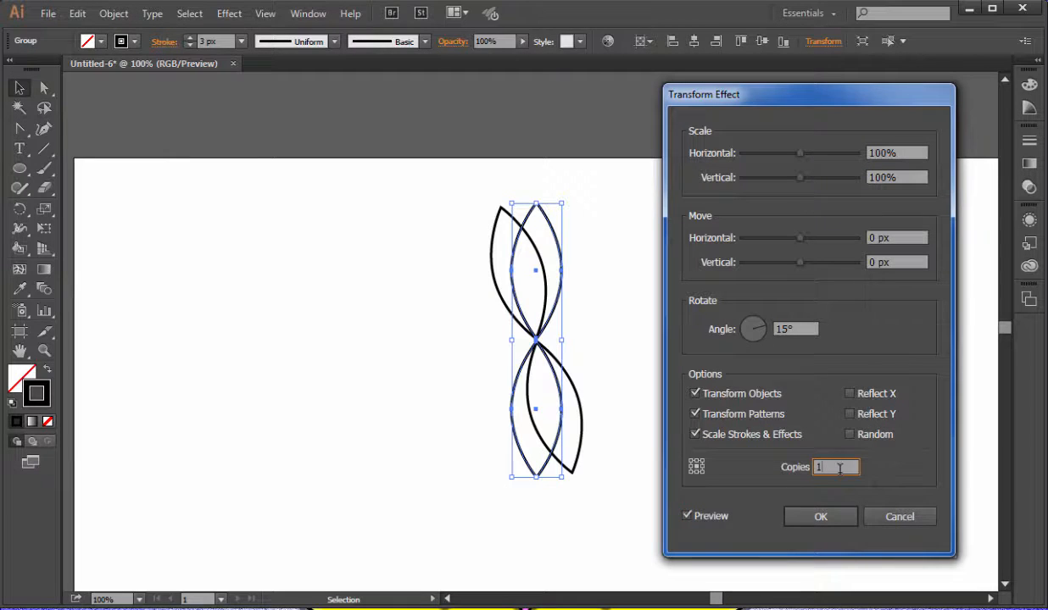
# Raise the Transform effect's copies to 11 to complete the flower, then apply the effect and deselect.
pyautogui.moveTo(839, 468); pyautogui.dragTo(806, 462)
pyautogui.press('Up')
pyautogui.press('Up')
pyautogui.press('Up')
pyautogui.press('Up')
pyautogui.press('Up')
pyautogui.press('Up')
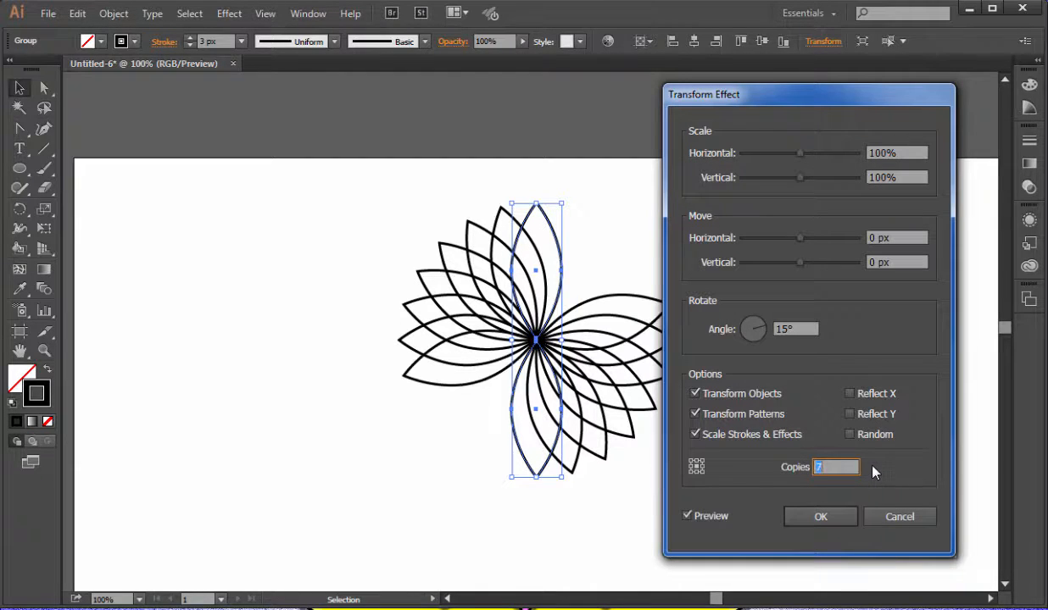
pyautogui.press('Up')
pyautogui.press('Up')
pyautogui.press('Up')
pyautogui.press('Up')
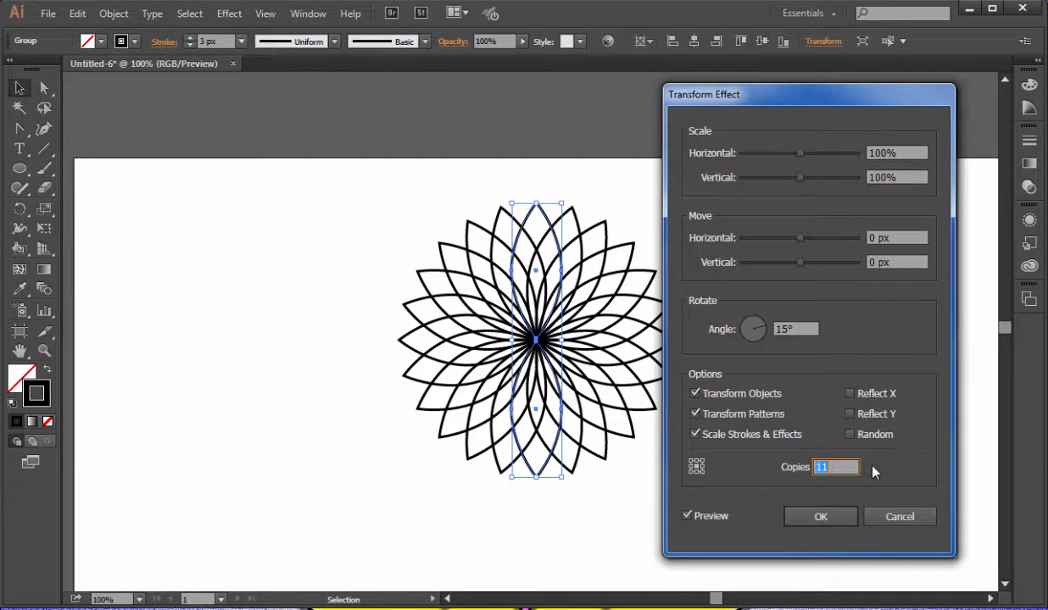
pyautogui.click(821, 516)
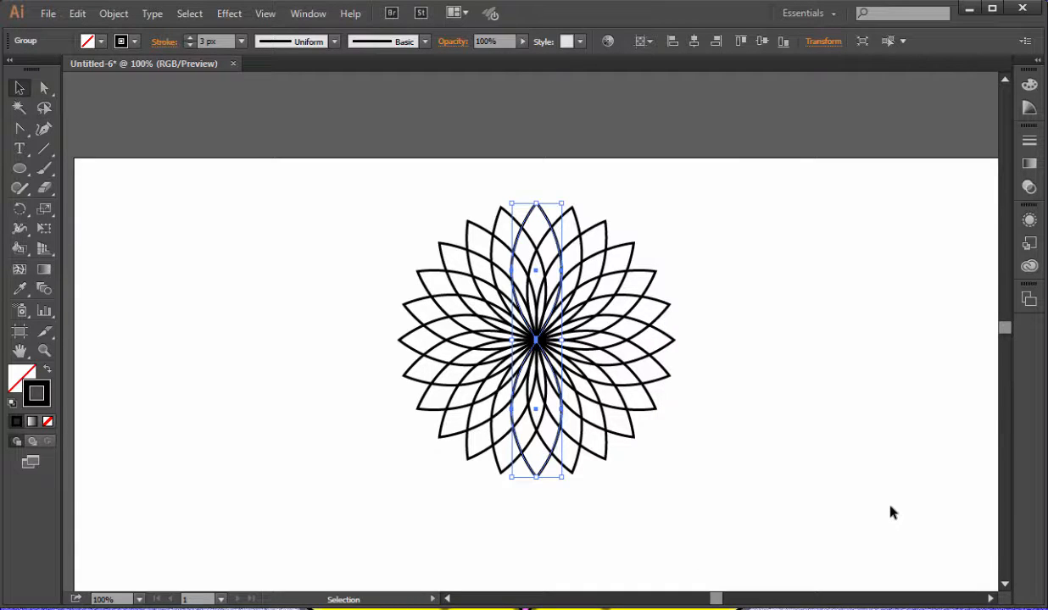
pyautogui.click(859, 447)
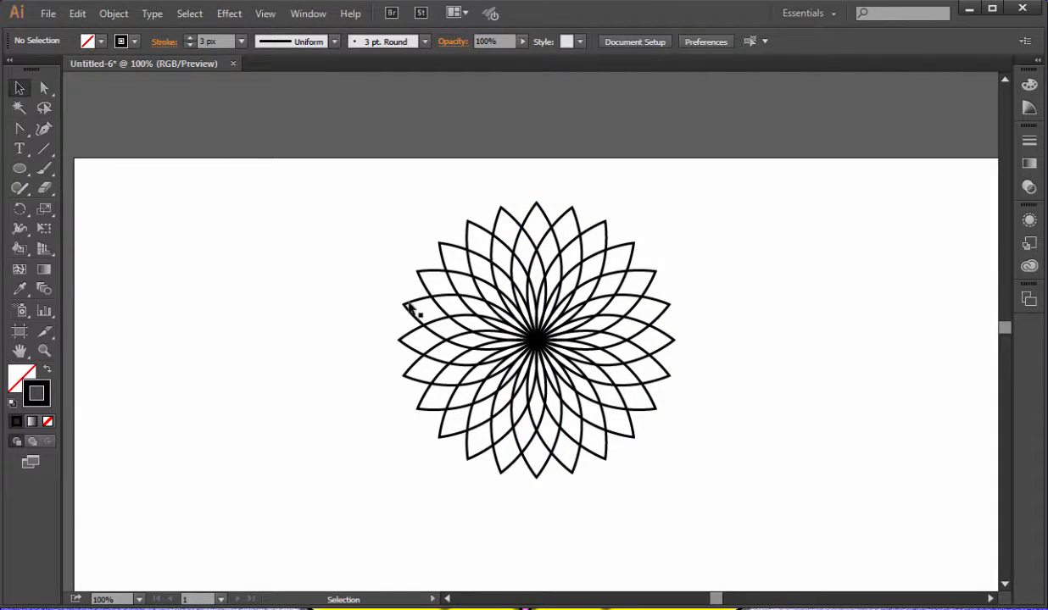
# Select the flower, expand its appearance into editable paths, and deselect it.
pyautogui.moveTo(324, 193); pyautogui.dragTo(727, 480)
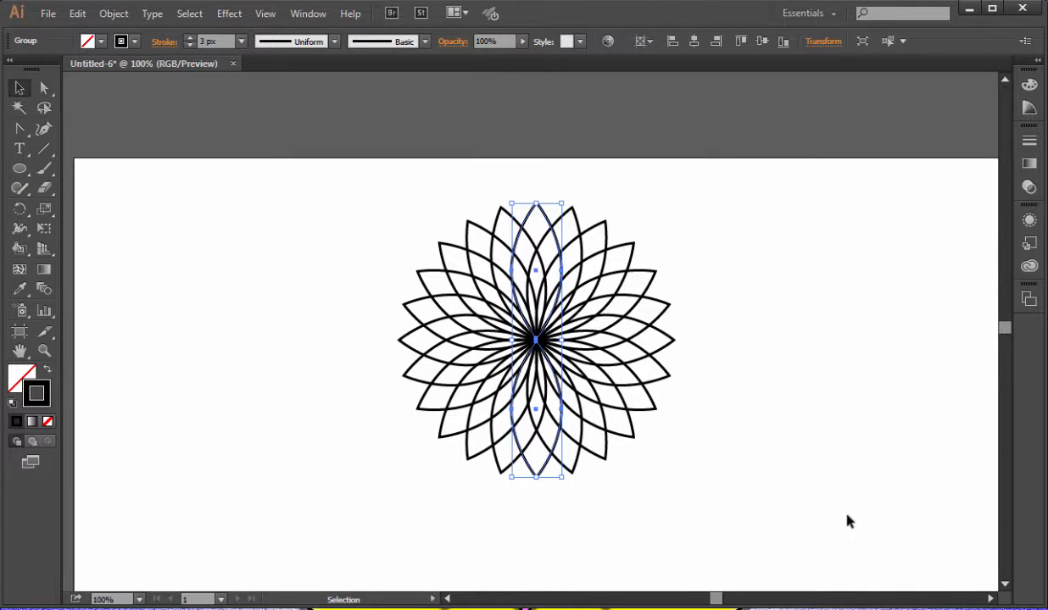
pyautogui.click(115, 15)
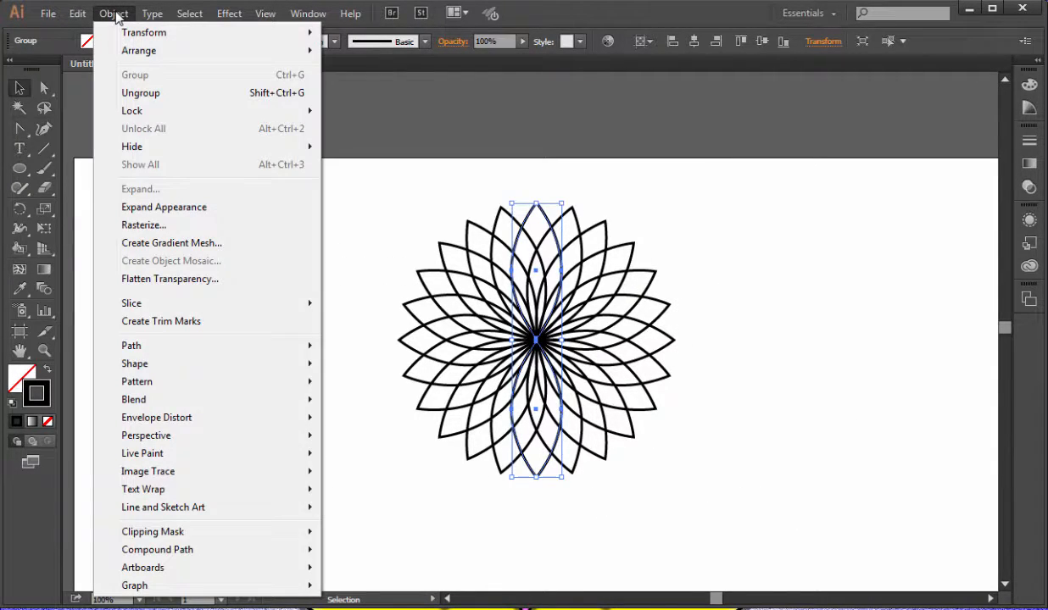
pyautogui.click(178, 208)
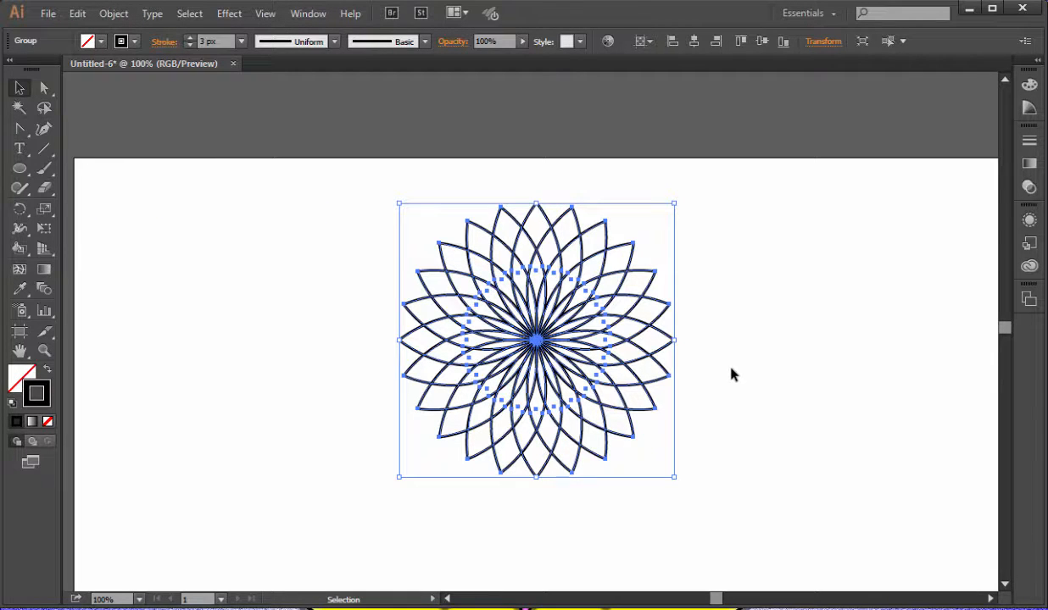
pyautogui.click(704, 350)
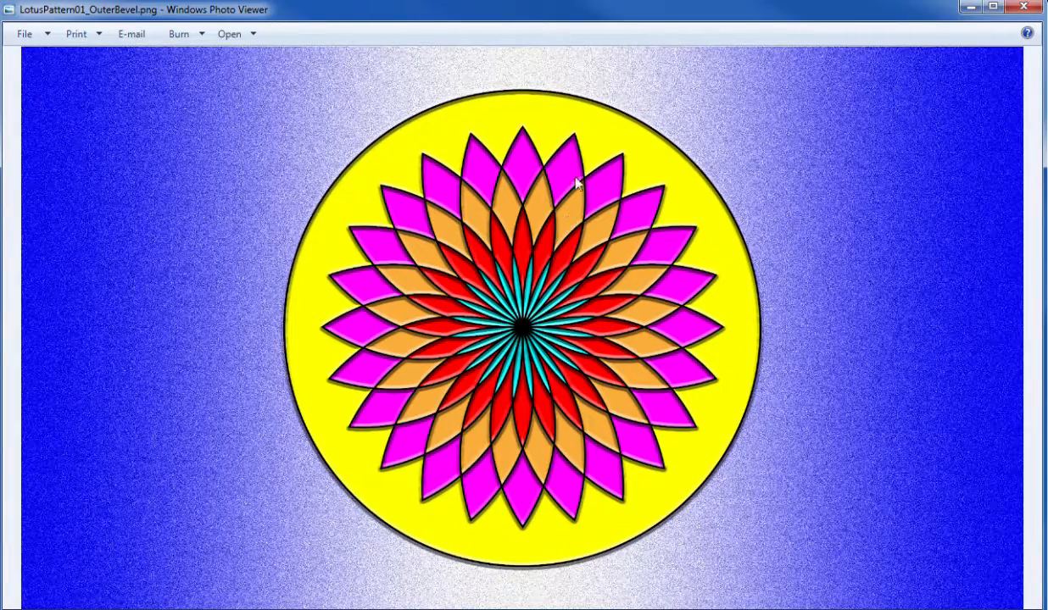
# Return from the reference image to Illustrator, choose the Live Paint Bucket, and place the colour swatches beneath the layers list.
pyautogui.click(969, 10)
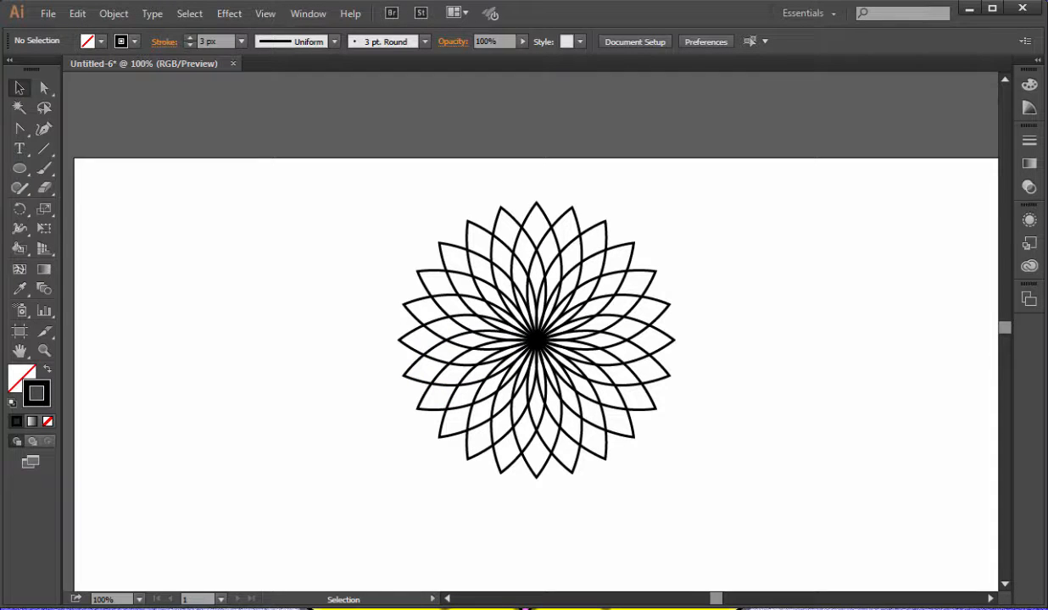
pyautogui.click(24, 252)
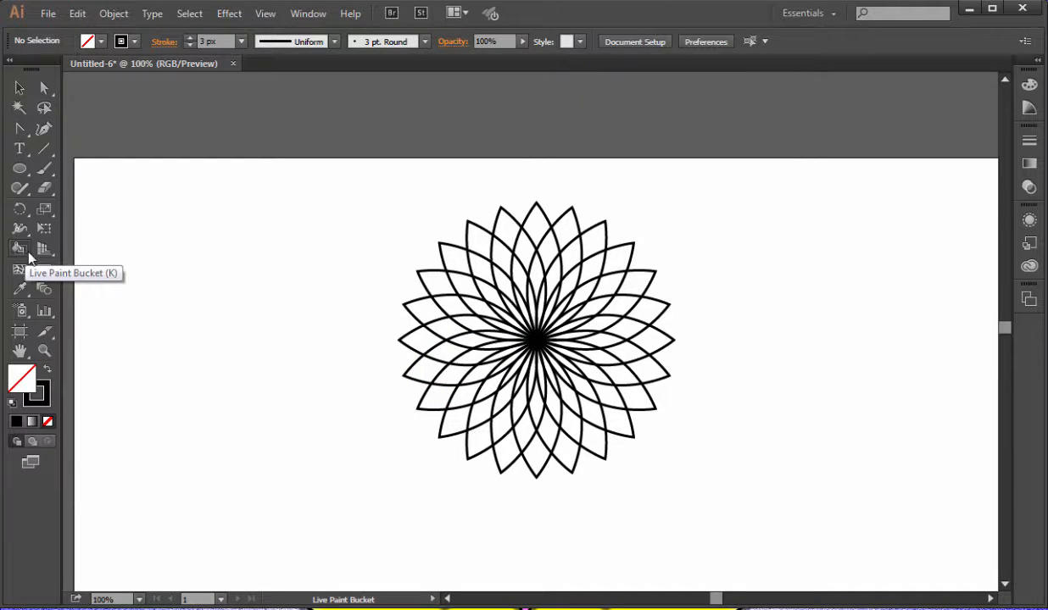
pyautogui.click(28, 254)
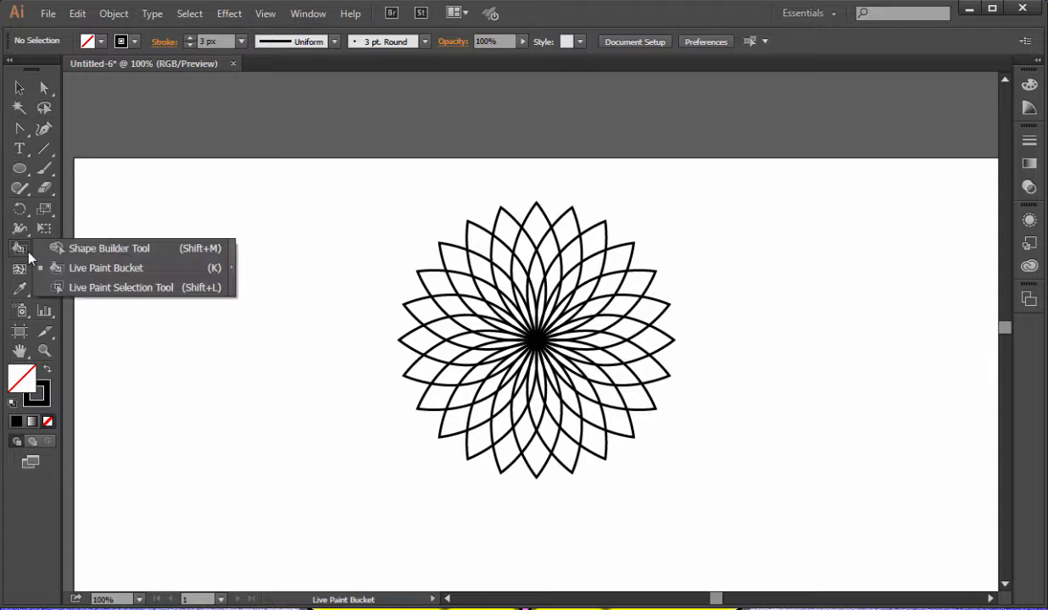
pyautogui.click(93, 268)
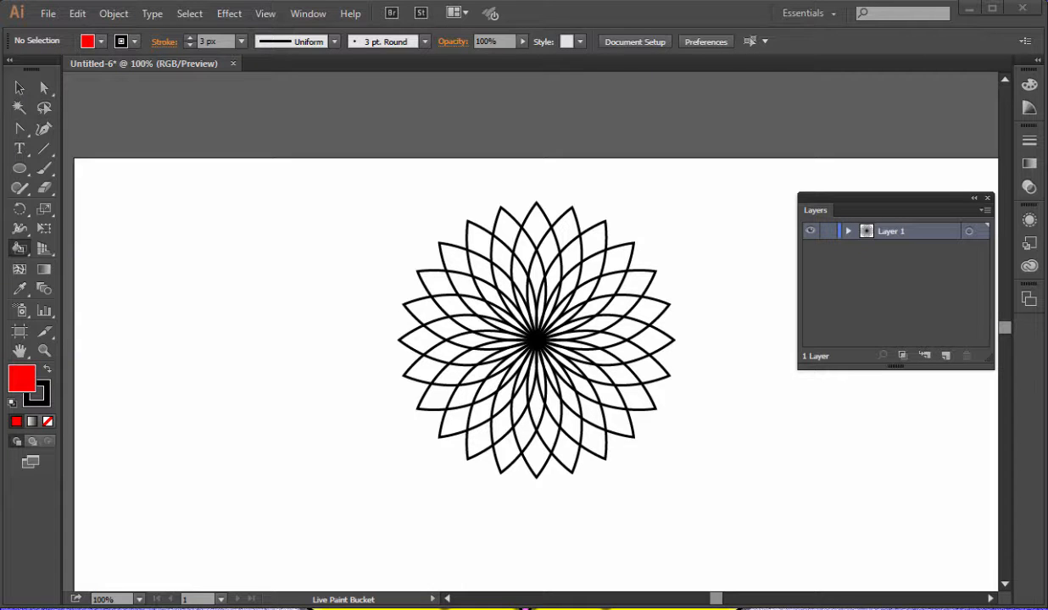
pyautogui.moveTo(1042, 508); pyautogui.dragTo(886, 407)
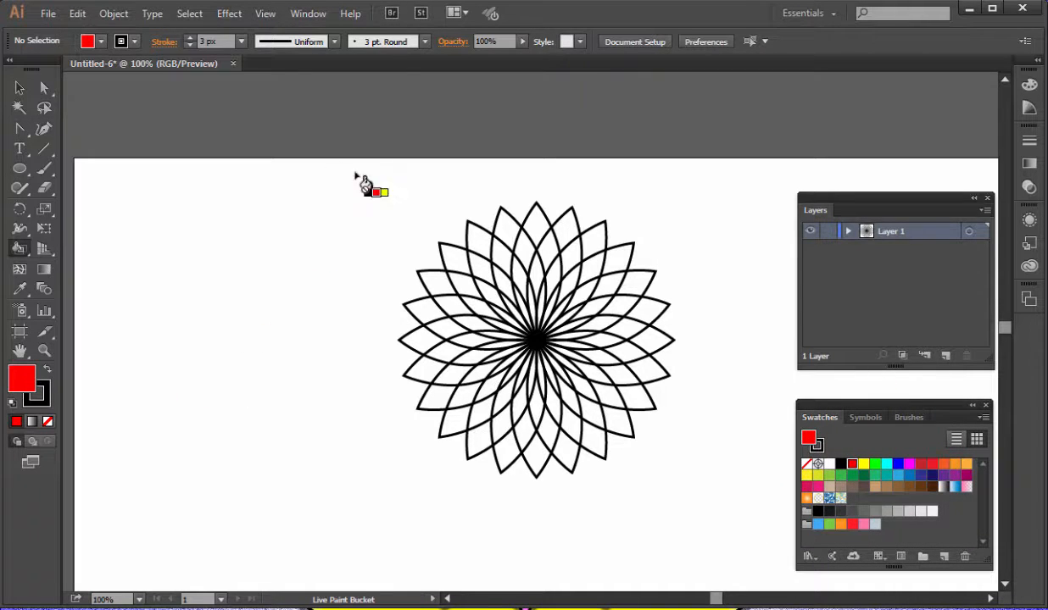
# Select the whole flower and fill the ring of narrow inner petal segments with red using the Live Paint Bucket.
pyautogui.click(19, 89)
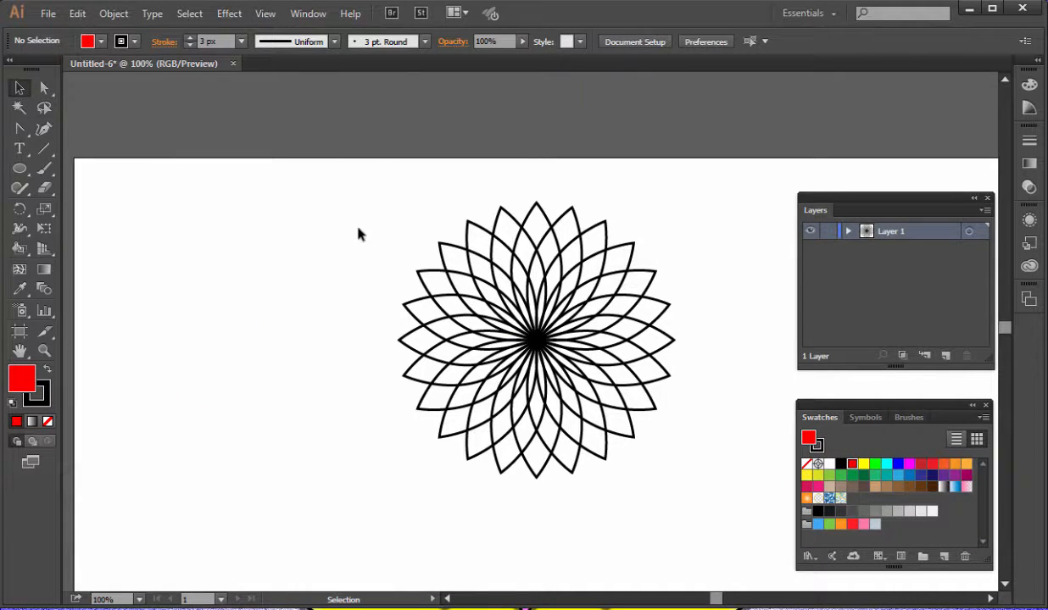
pyautogui.moveTo(343, 199); pyautogui.dragTo(719, 493)
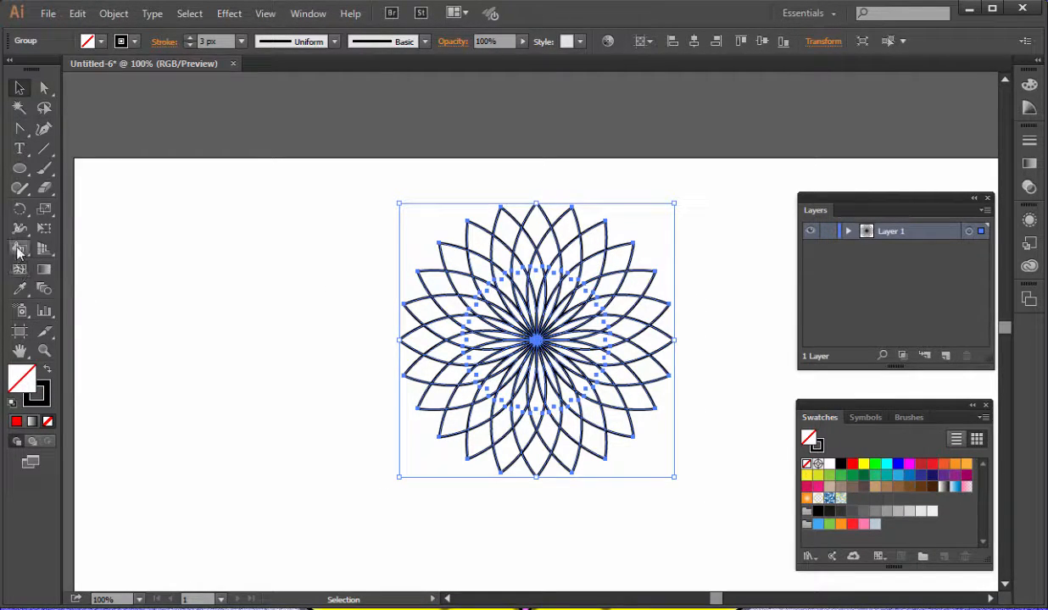
pyautogui.moveTo(19, 253); pyautogui.dragTo(41, 252)
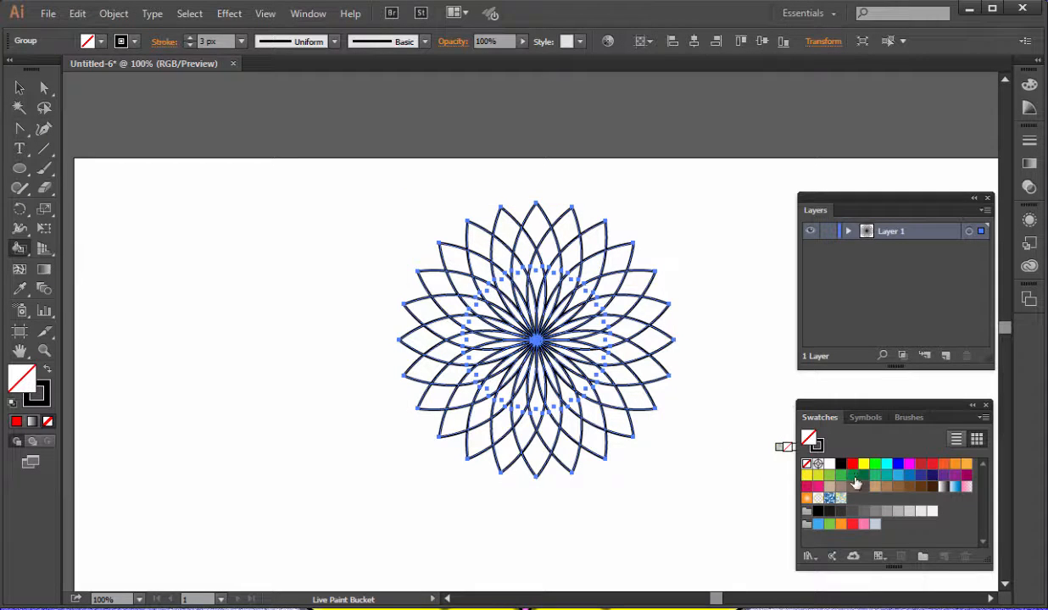
pyautogui.click(851, 465)
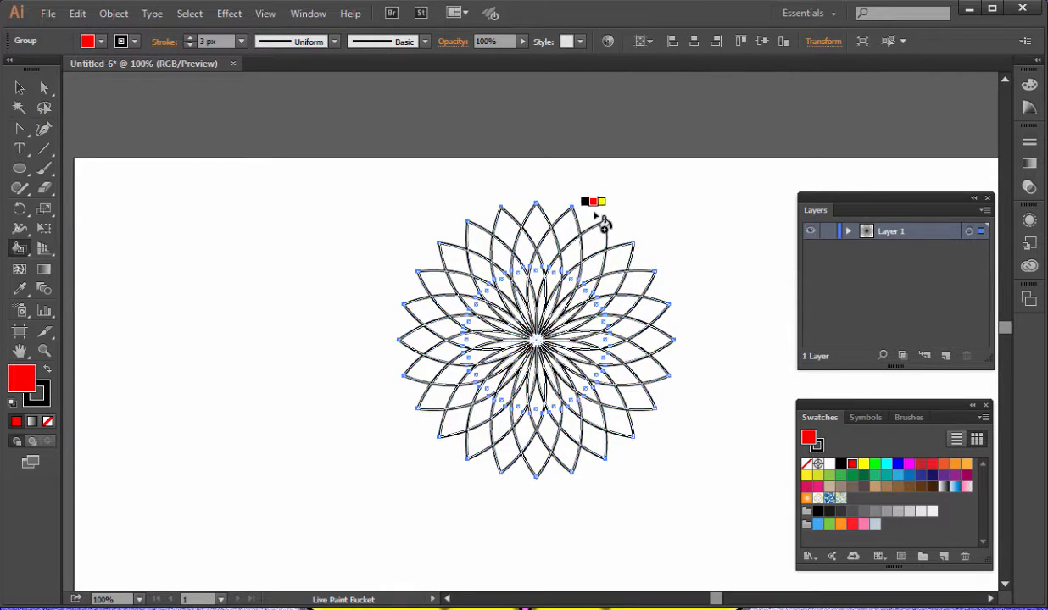
pyautogui.click(553, 276)
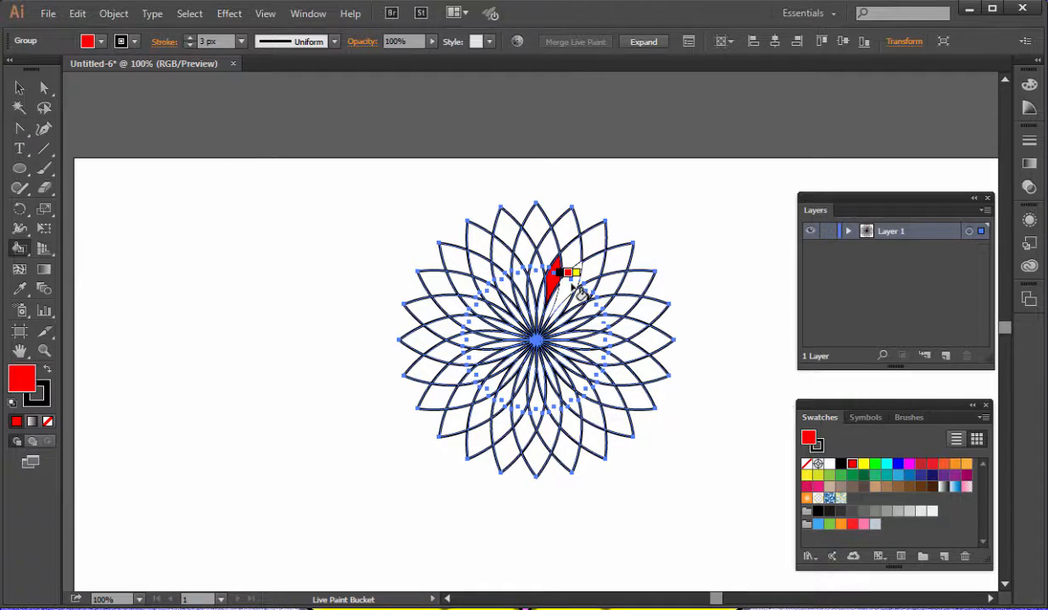
pyautogui.click(570, 284)
pyautogui.click(587, 294)
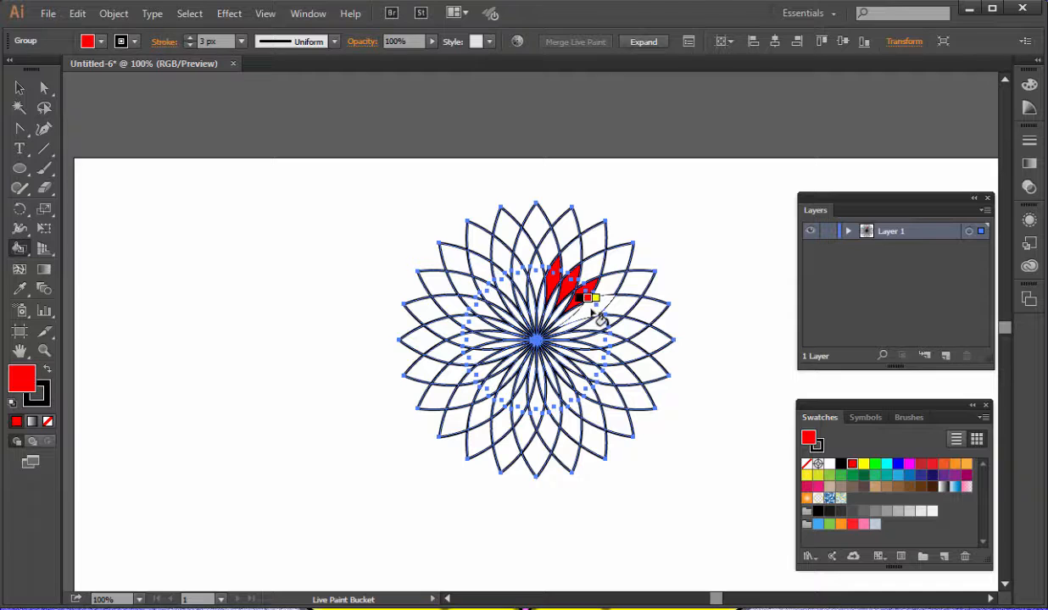
pyautogui.click(601, 309)
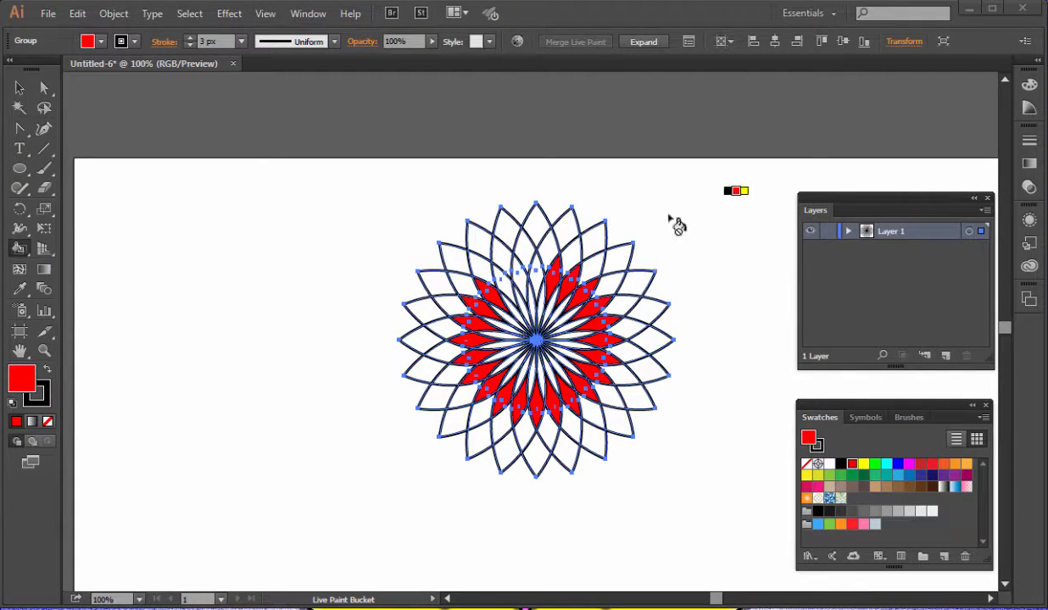
pyautogui.click(541, 279)
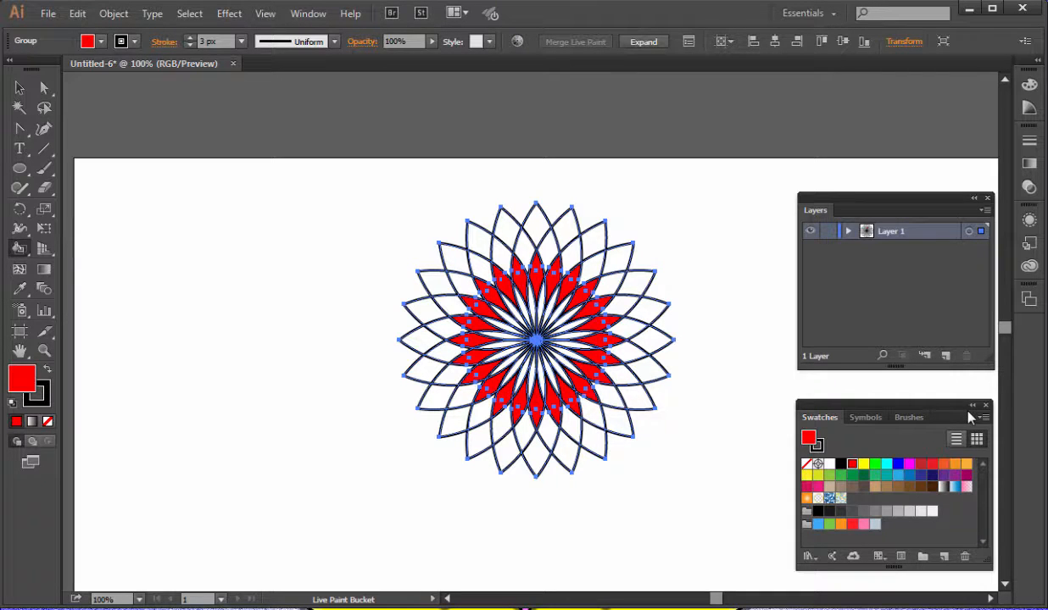
# Fill the ring of segments just outside the red ones with light orange using the Live Paint Bucket.
pyautogui.click(967, 466)
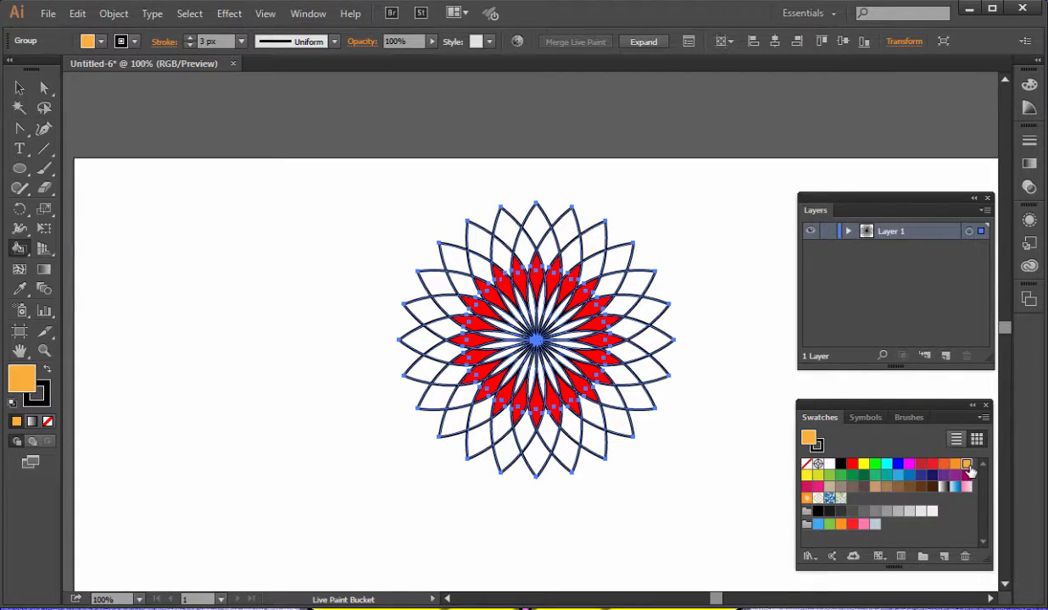
pyautogui.click(583, 259)
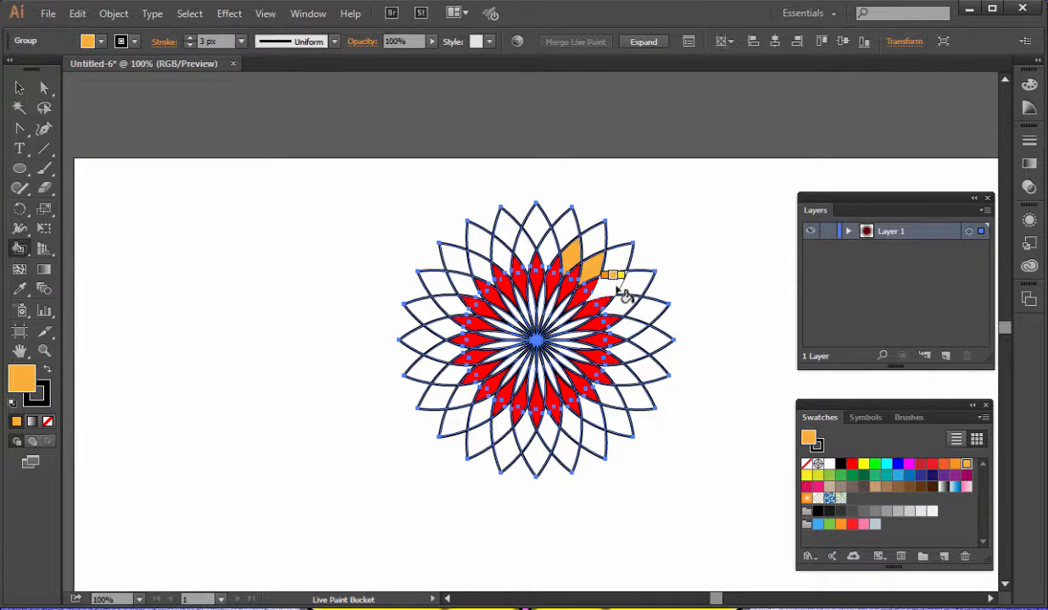
pyautogui.click(615, 284)
pyautogui.click(622, 304)
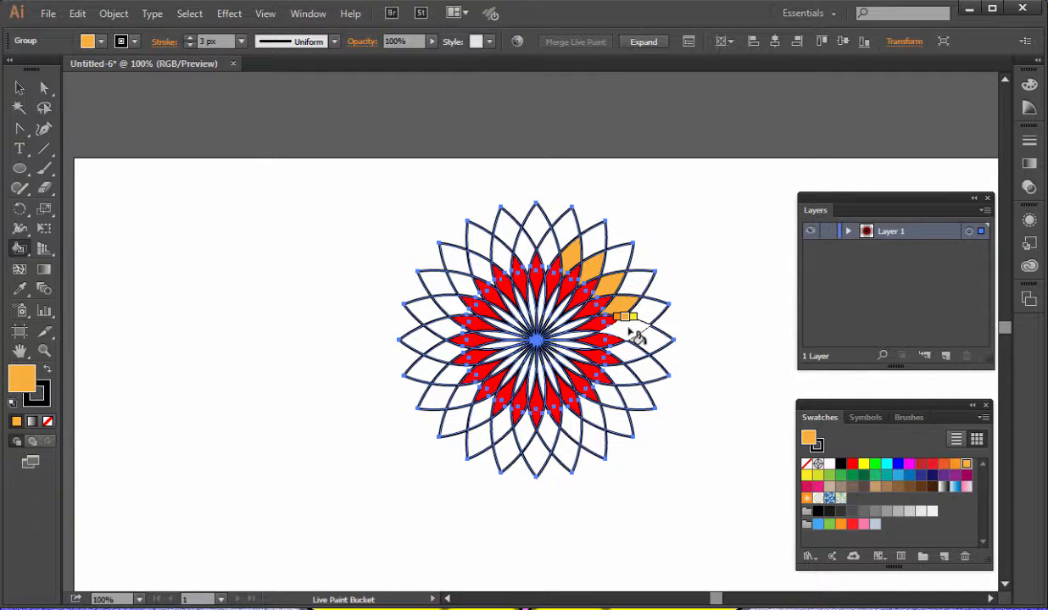
pyautogui.click(626, 329)
pyautogui.click(627, 353)
pyautogui.click(612, 380)
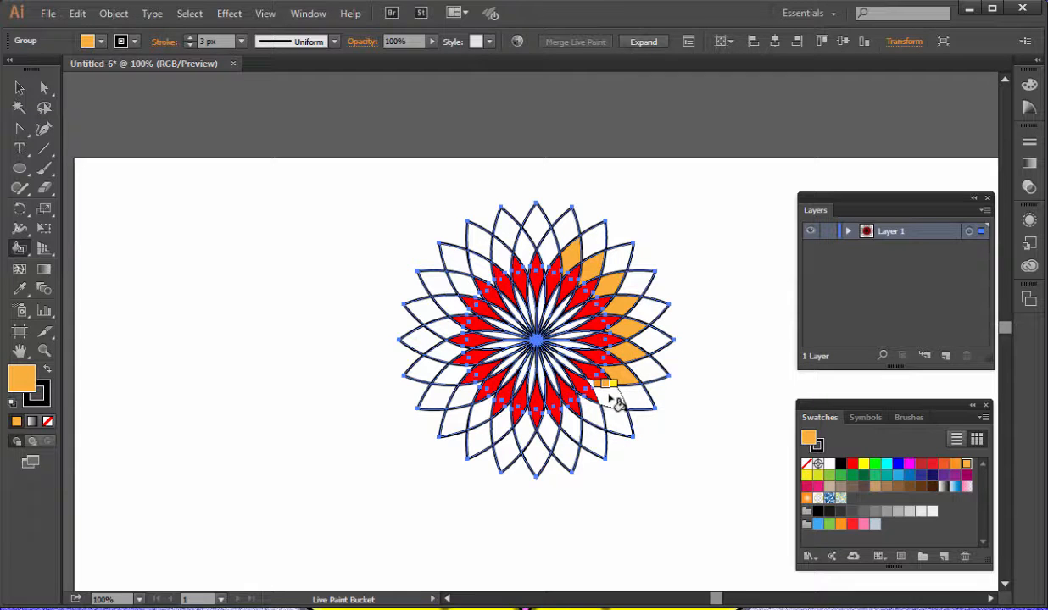
pyautogui.click(582, 415)
pyautogui.click(566, 424)
pyautogui.click(550, 431)
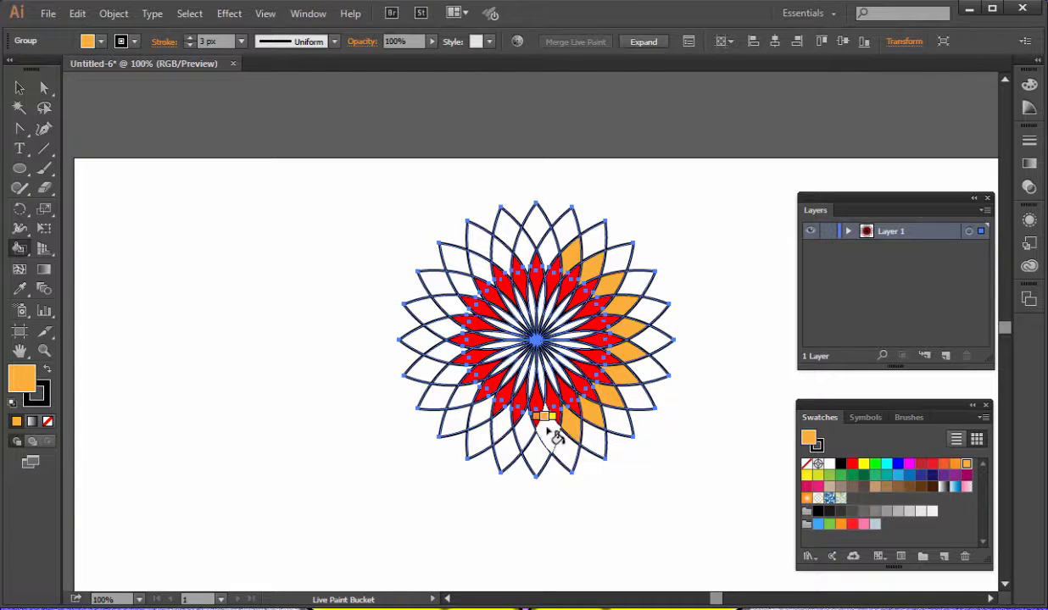
pyautogui.click(518, 431)
pyautogui.click(496, 422)
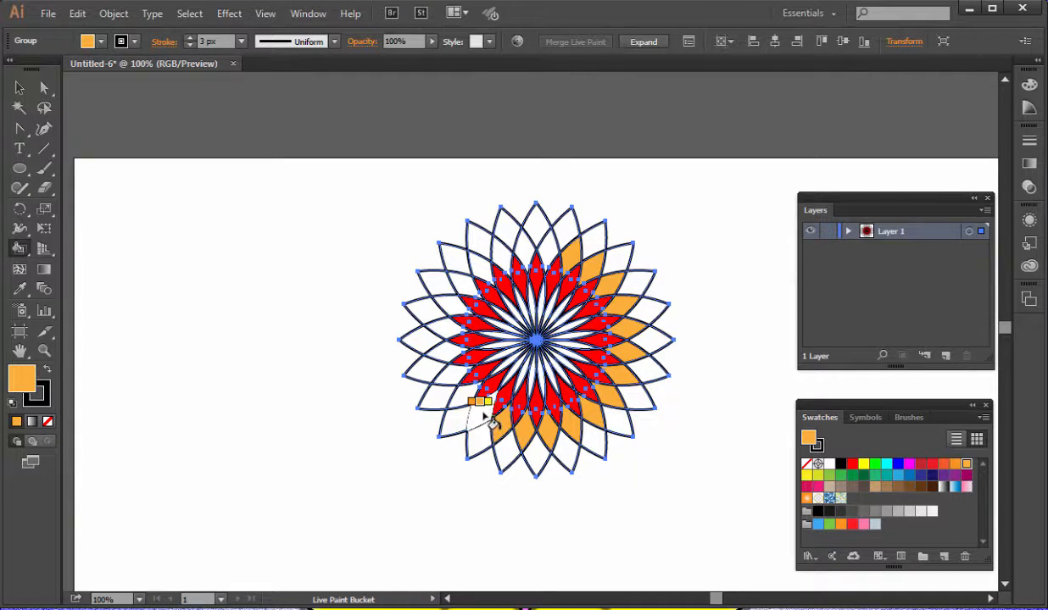
pyautogui.click(477, 411)
pyautogui.click(454, 392)
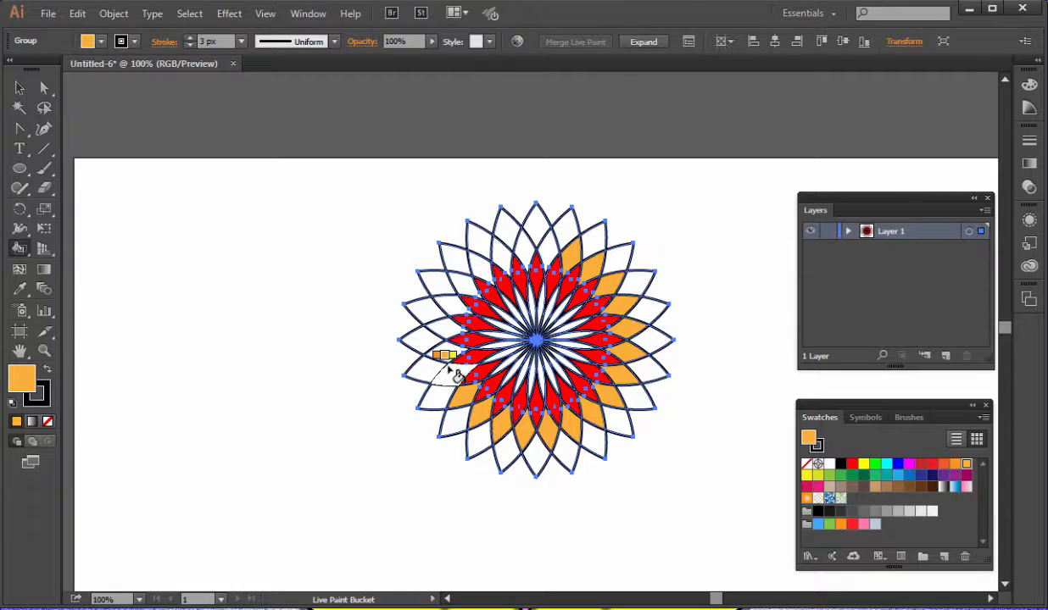
pyautogui.click(455, 371)
pyautogui.click(446, 347)
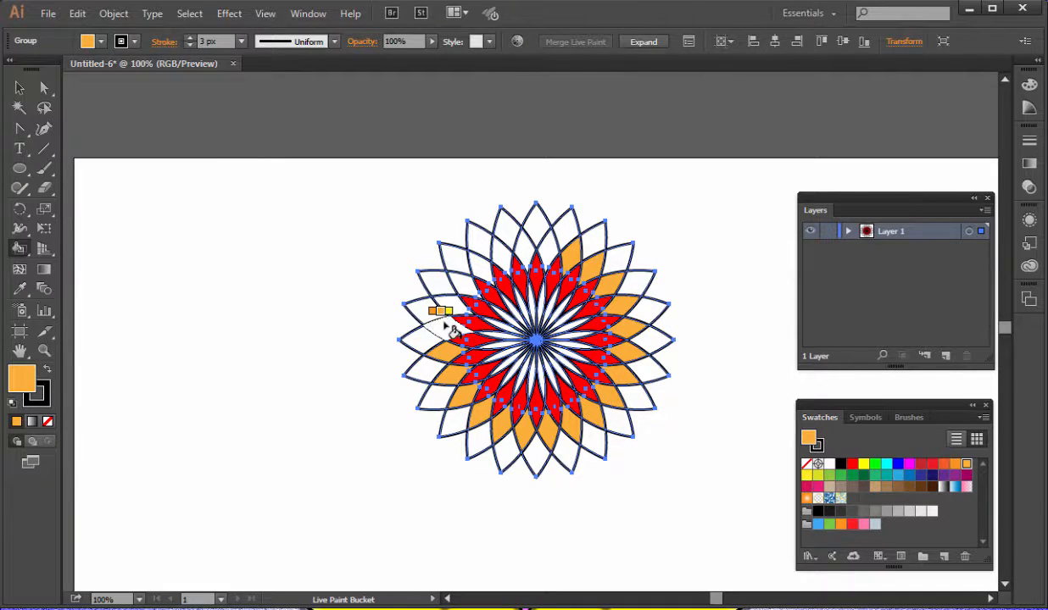
pyautogui.click(444, 326)
pyautogui.click(450, 303)
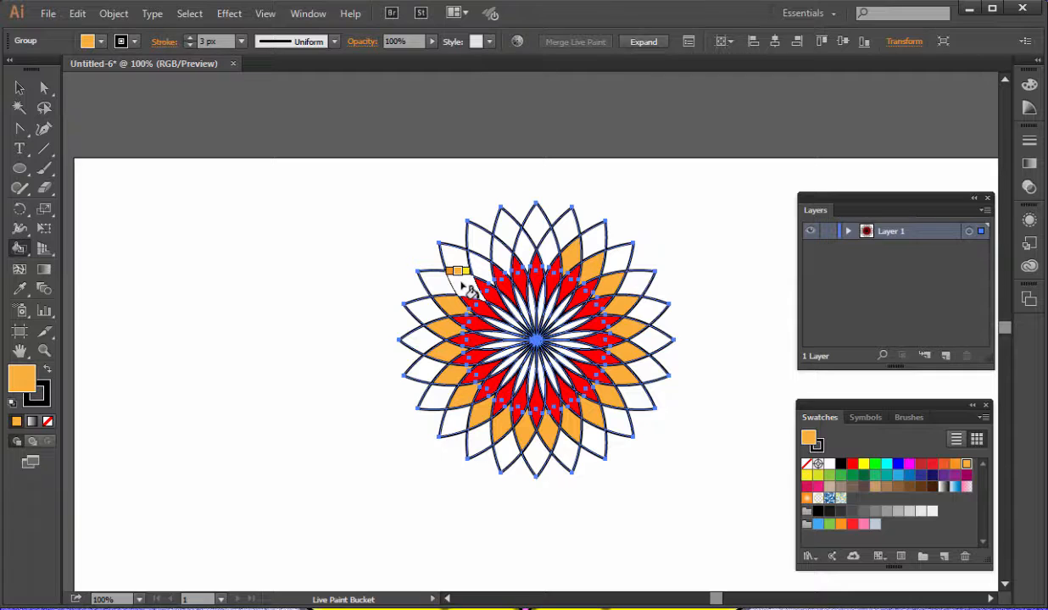
pyautogui.click(465, 283)
pyautogui.click(483, 268)
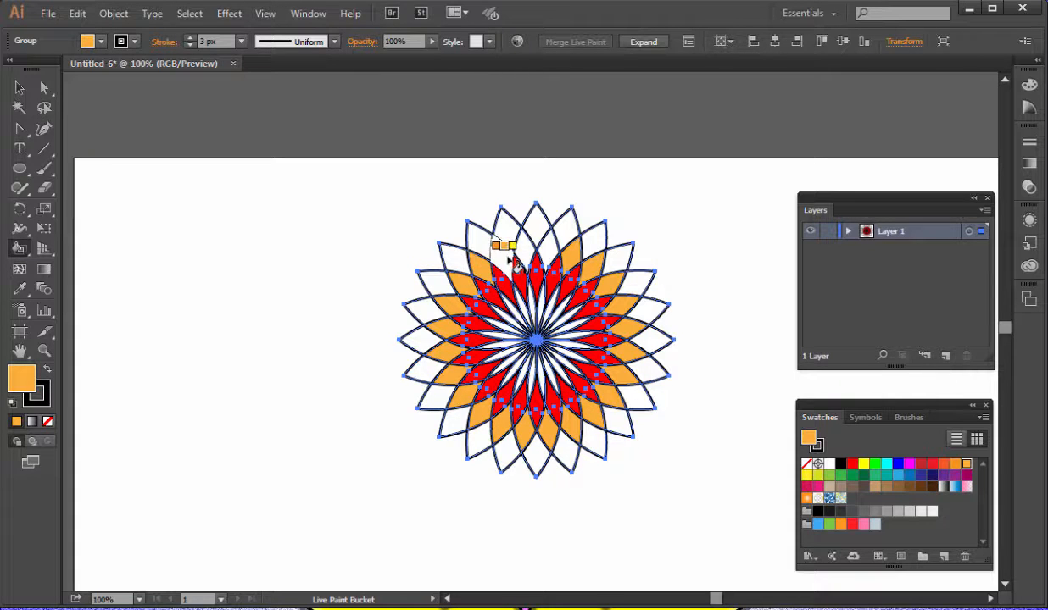
pyautogui.click(503, 251)
pyautogui.click(526, 245)
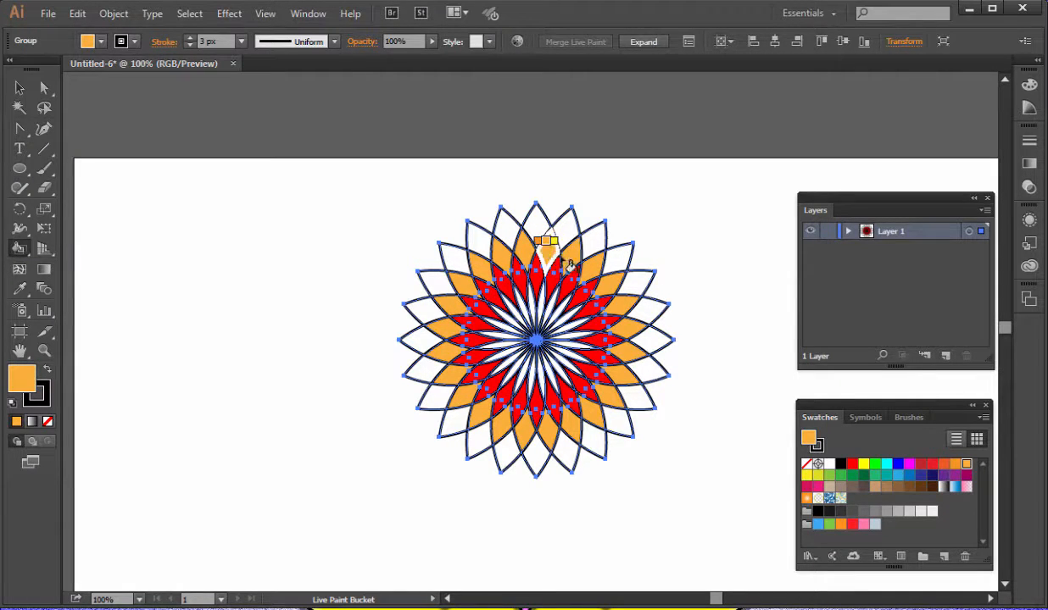
pyautogui.click(547, 253)
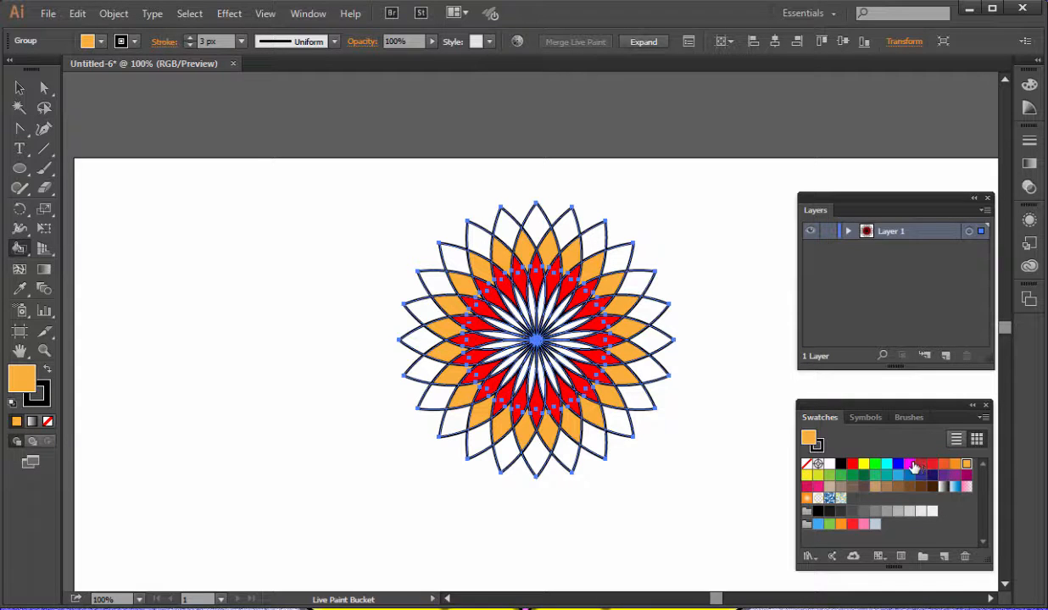
# Fill the outermost ring of petal tip segments with magenta using the Live Paint Bucket.
pyautogui.click(911, 464)
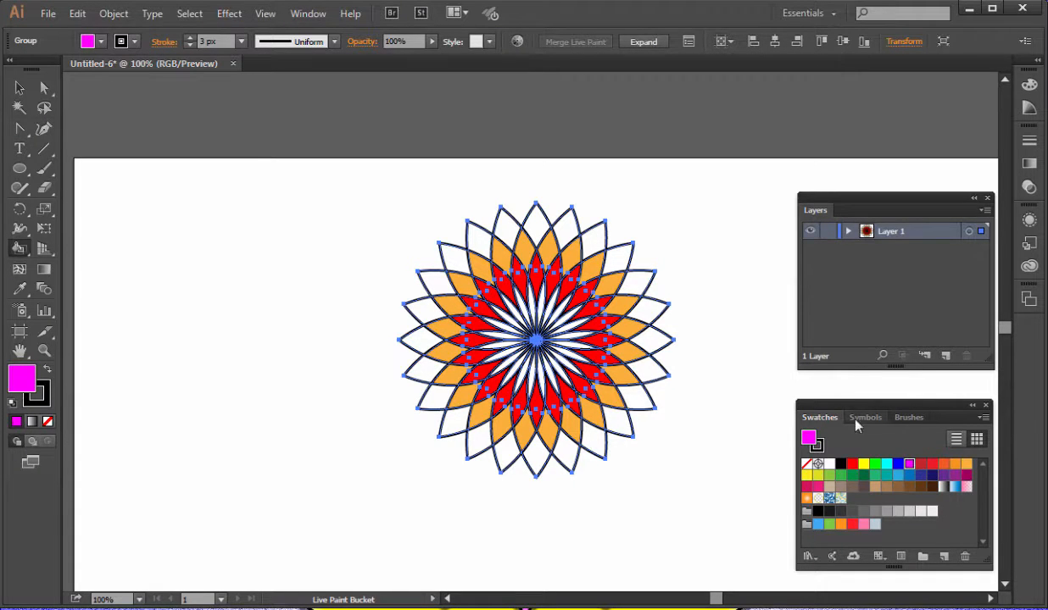
pyautogui.click(593, 240)
pyautogui.click(623, 261)
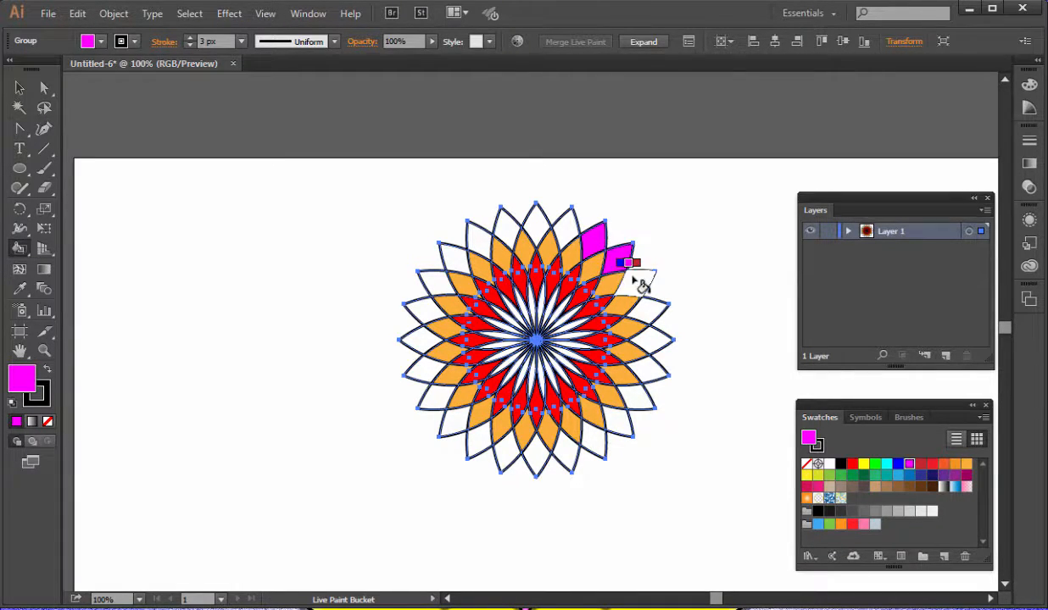
pyautogui.click(637, 282)
pyautogui.click(651, 307)
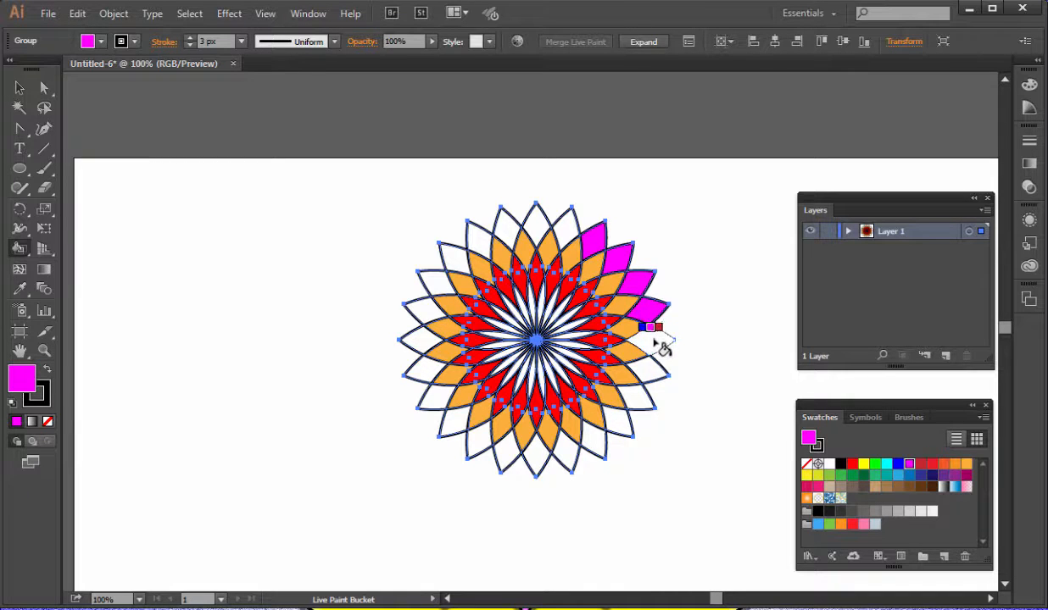
pyautogui.click(655, 339)
pyautogui.click(648, 370)
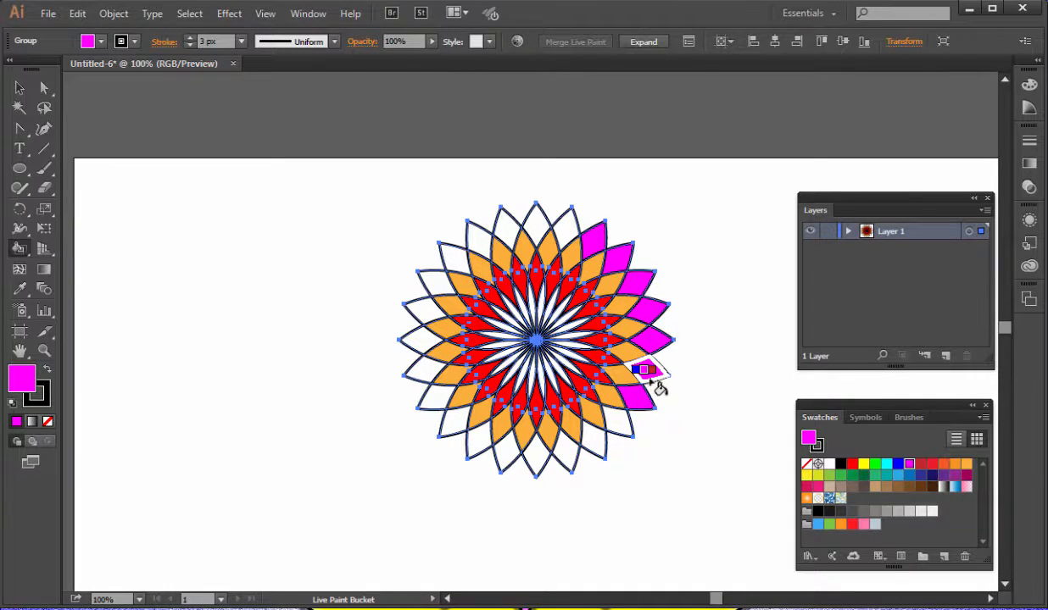
pyautogui.click(636, 395)
pyautogui.click(597, 436)
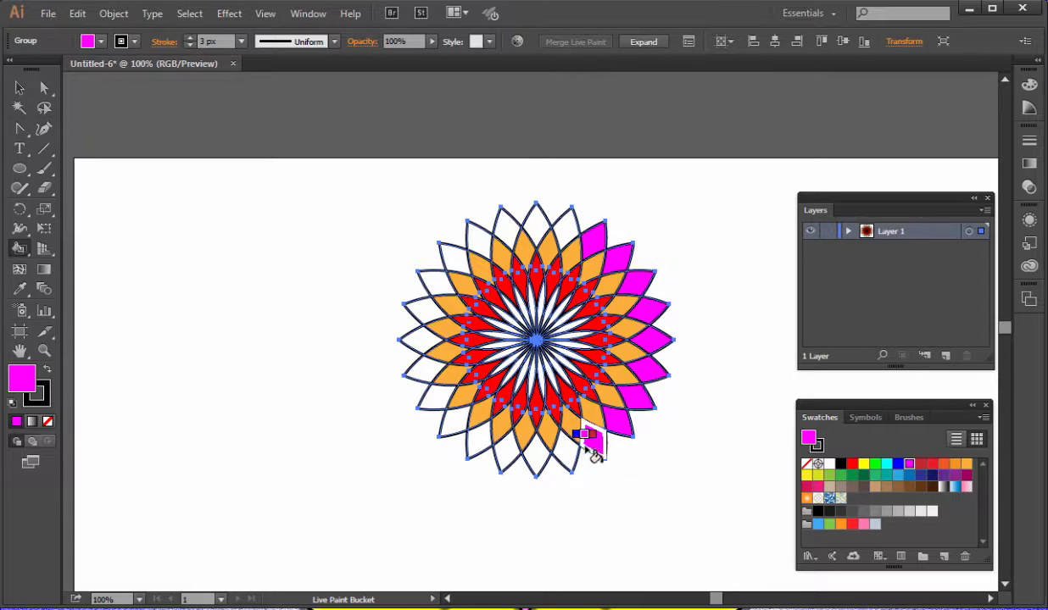
pyautogui.click(559, 450)
pyautogui.click(537, 458)
pyautogui.click(509, 456)
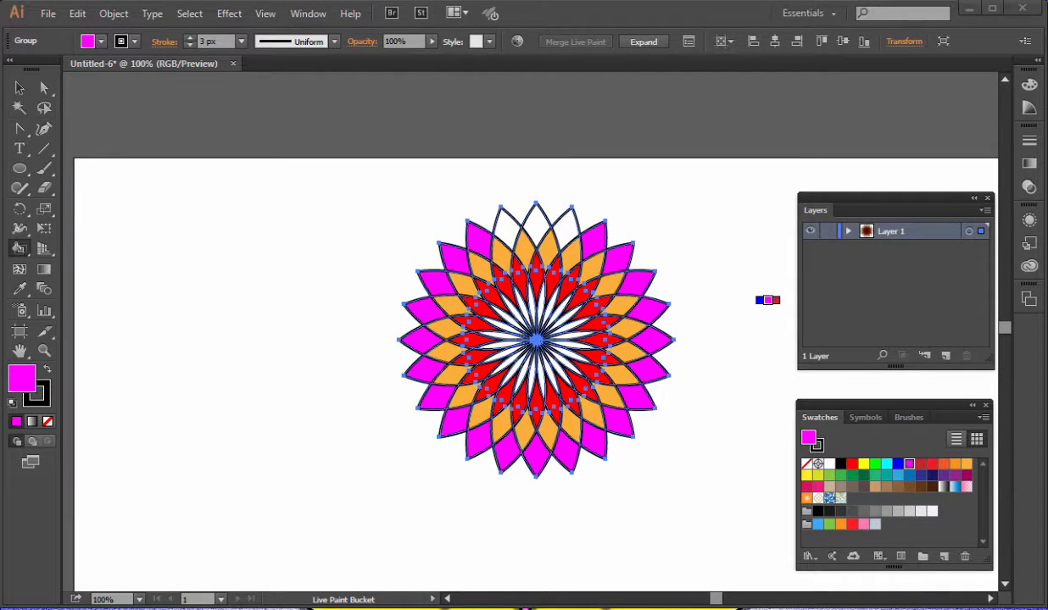
pyautogui.click(509, 229)
pyautogui.click(537, 226)
pyautogui.click(568, 225)
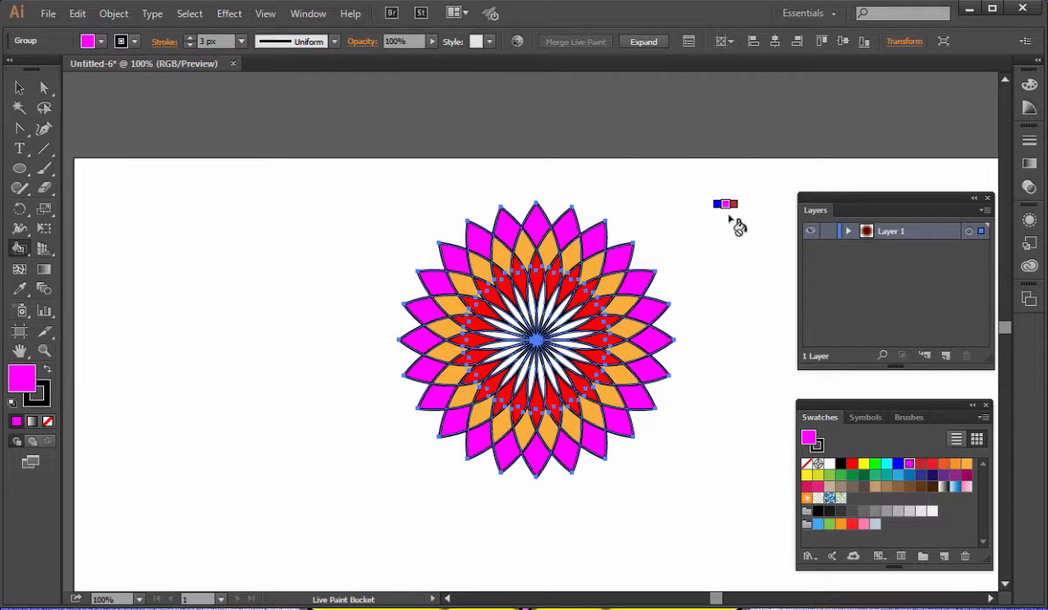
pyautogui.click(44, 350)
pyautogui.moveTo(384, 227); pyautogui.dragTo(666, 475)
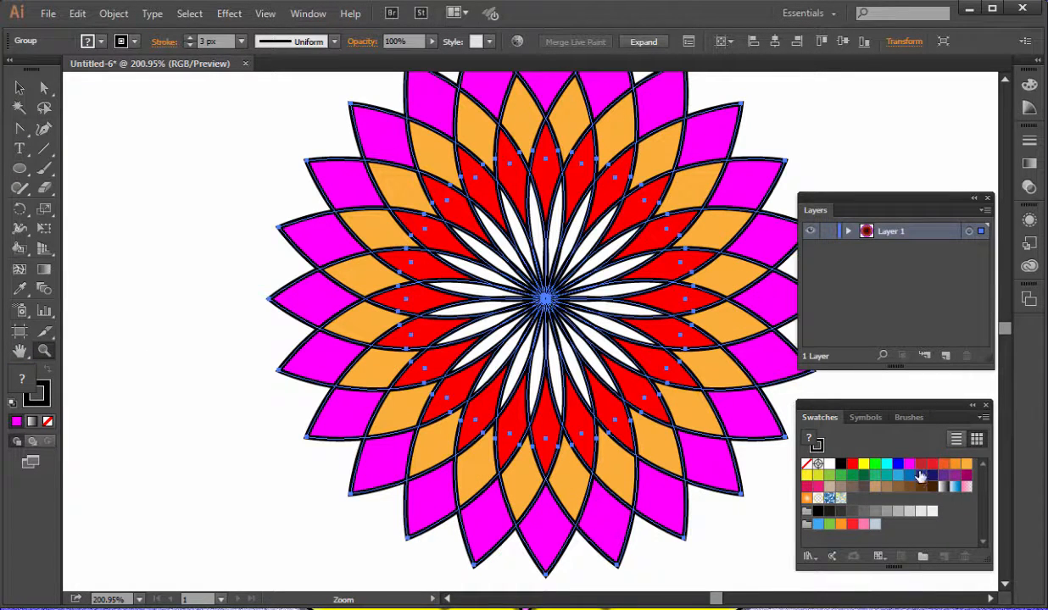
pyautogui.click(886, 464)
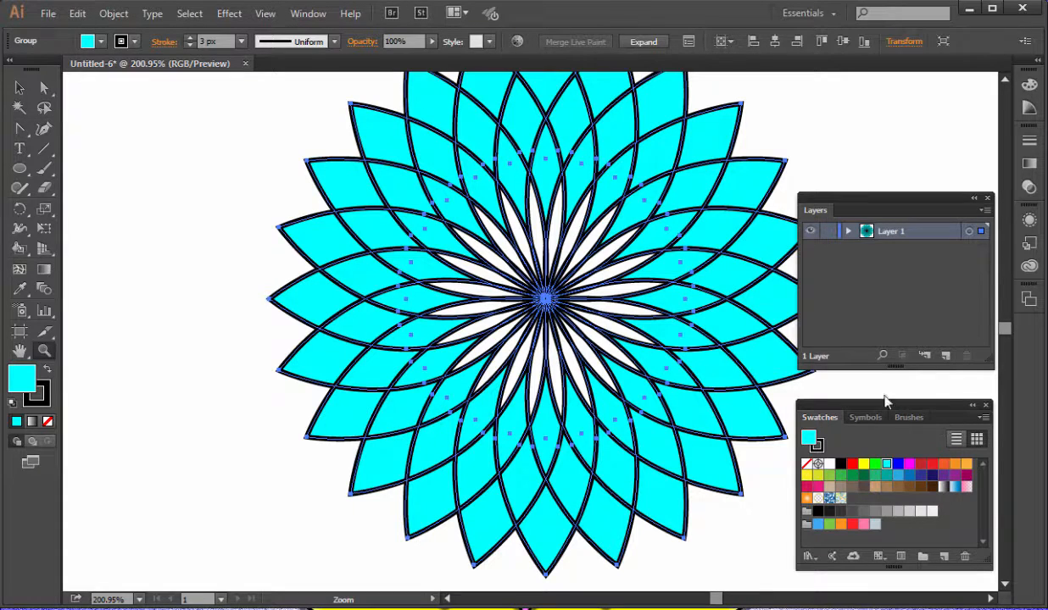
pyautogui.click(77, 13)
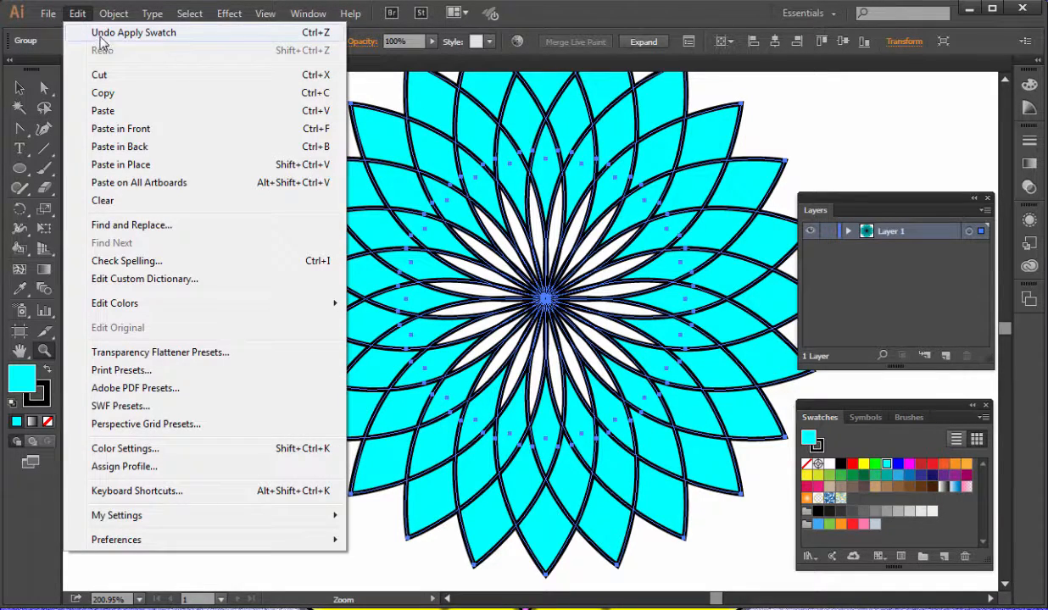
pyautogui.click(100, 34)
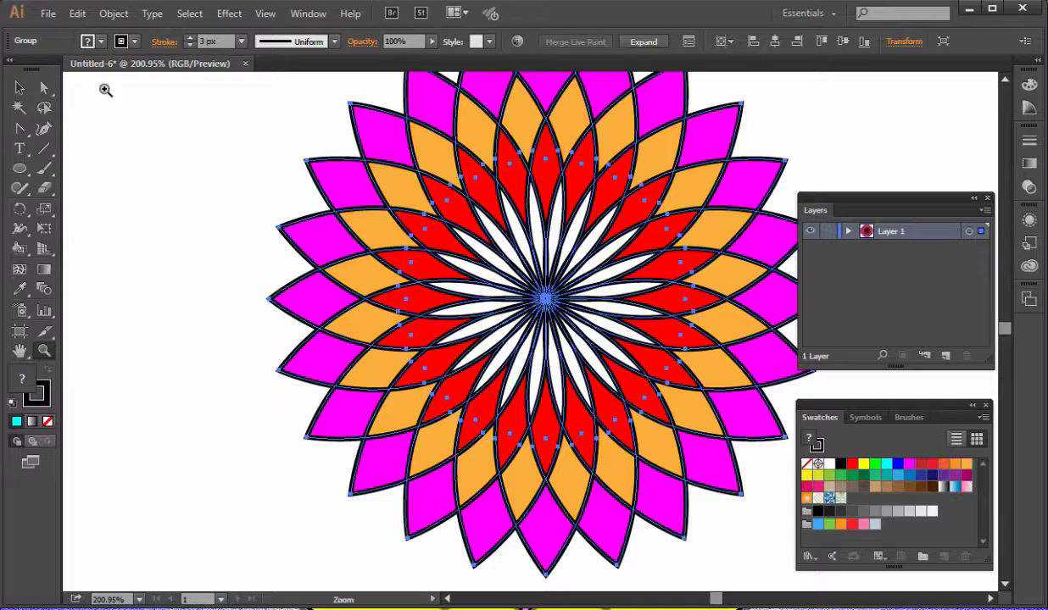
# Select the whole flower, fill the innermost ring of narrow white slivers with cyan using the Live Paint Bucket, and deselect the artwork.
pyautogui.click(19, 88)
pyautogui.click(179, 147)
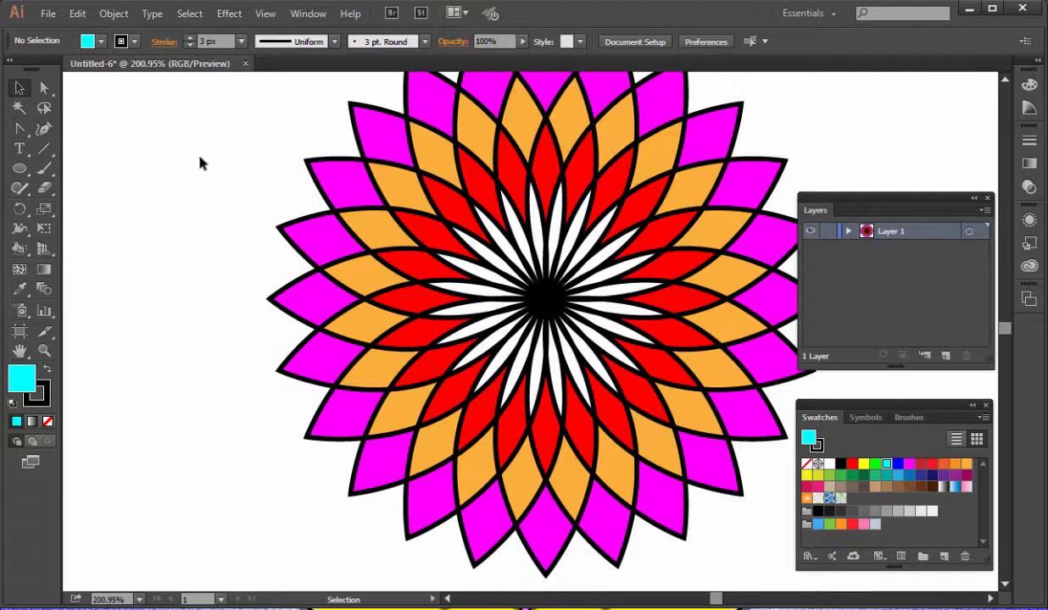
pyautogui.hotkey('ctrl', 'a')
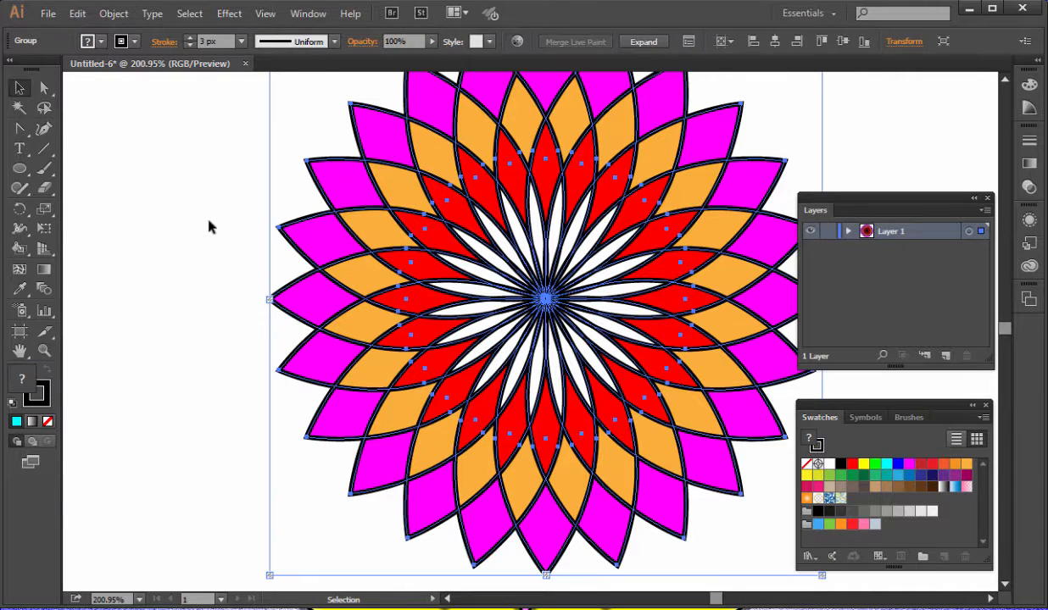
pyautogui.click(19, 249)
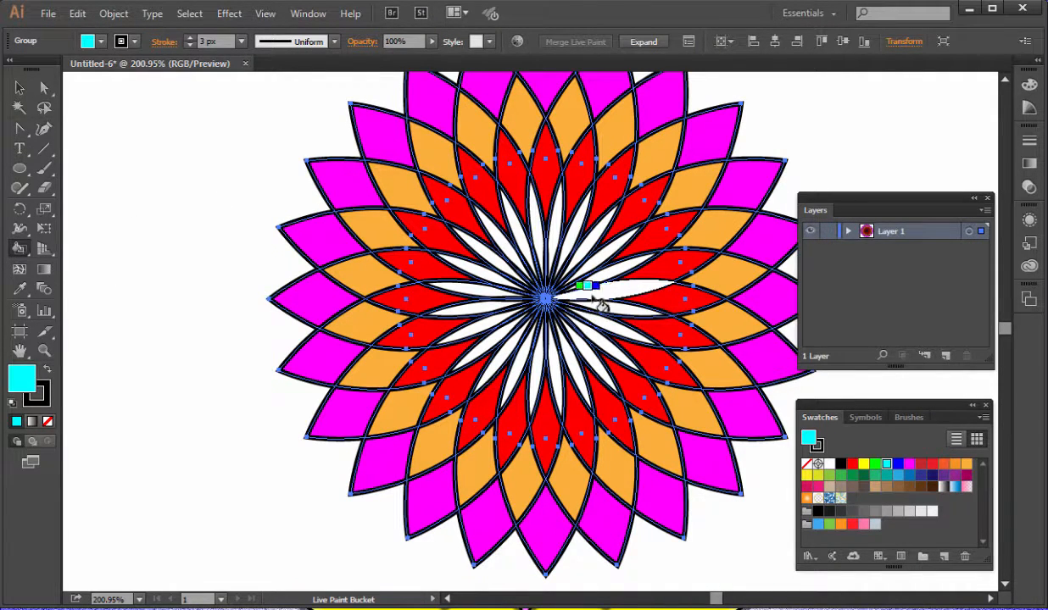
pyautogui.click(623, 280)
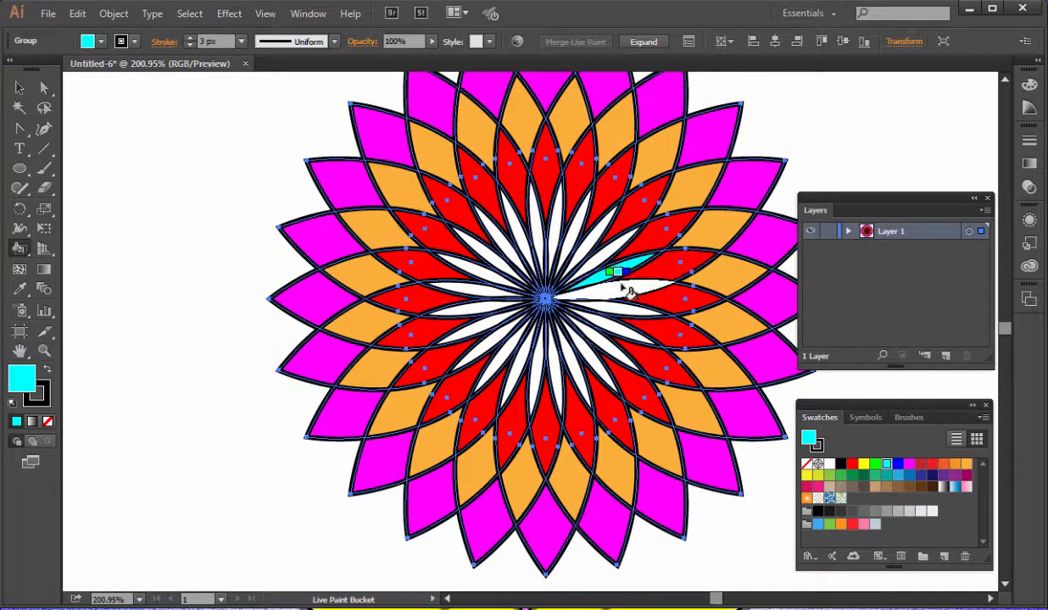
pyautogui.click(626, 288)
pyautogui.click(615, 304)
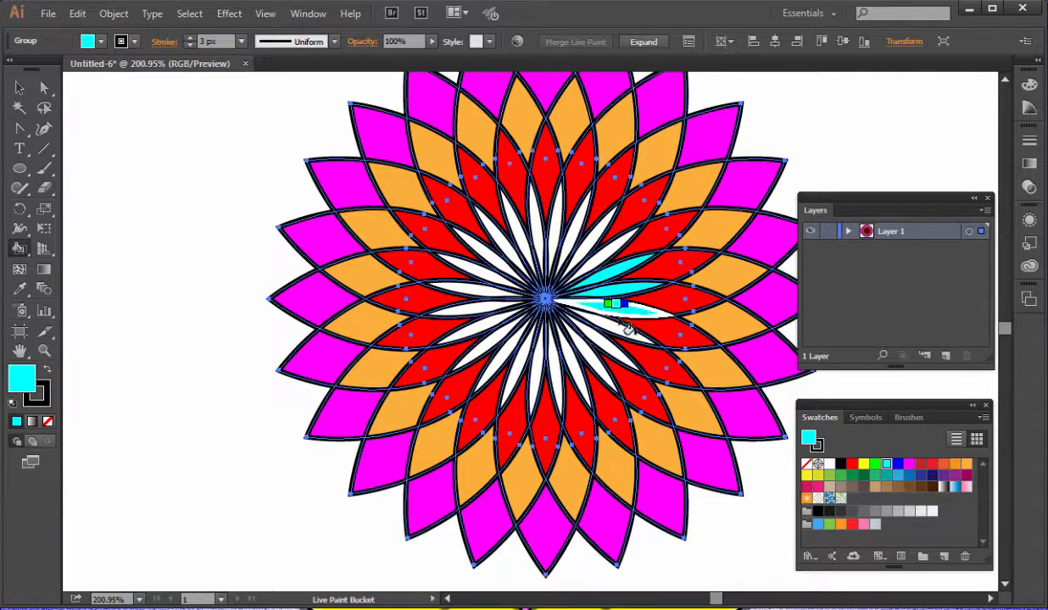
pyautogui.click(620, 327)
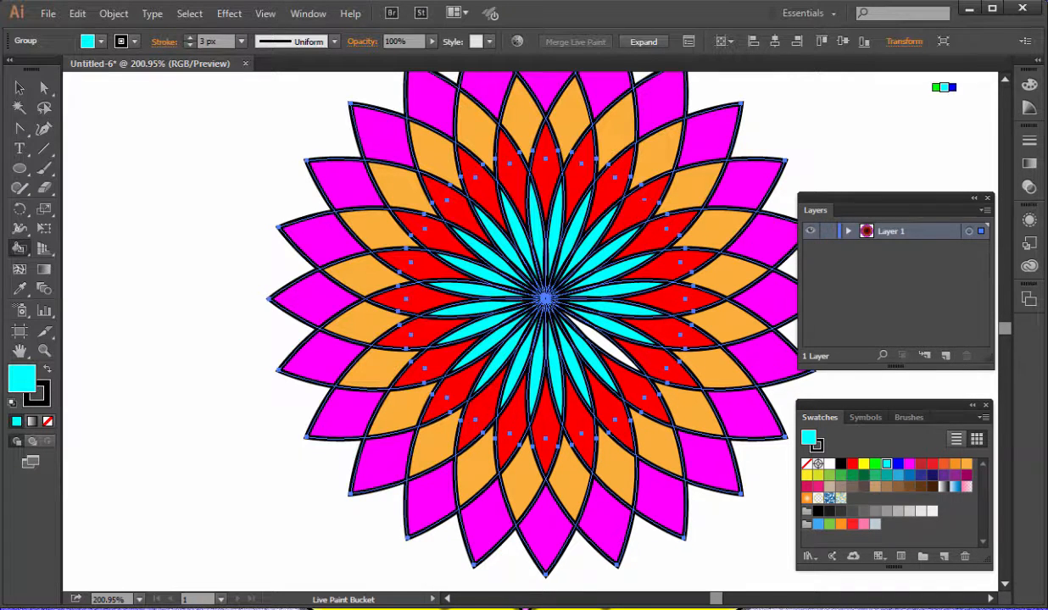
pyautogui.click(608, 352)
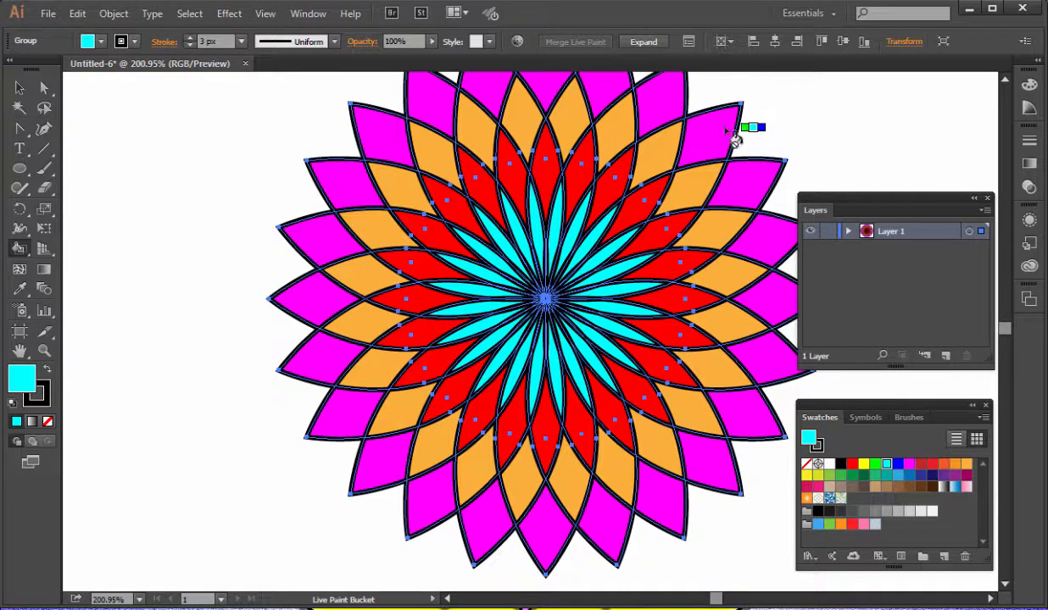
pyautogui.doubleClick(44, 350)
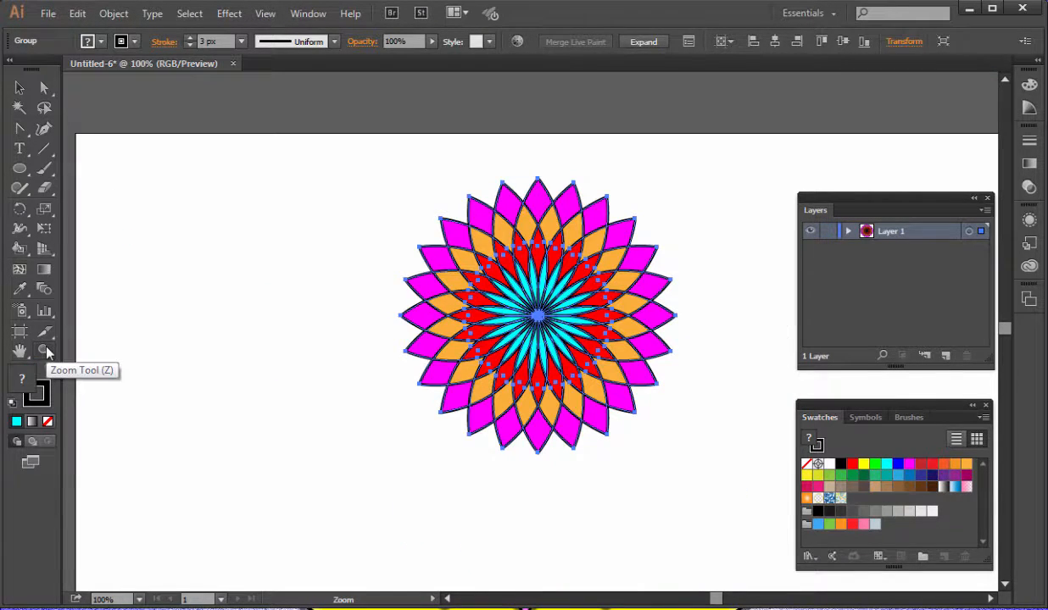
pyautogui.click(19, 87)
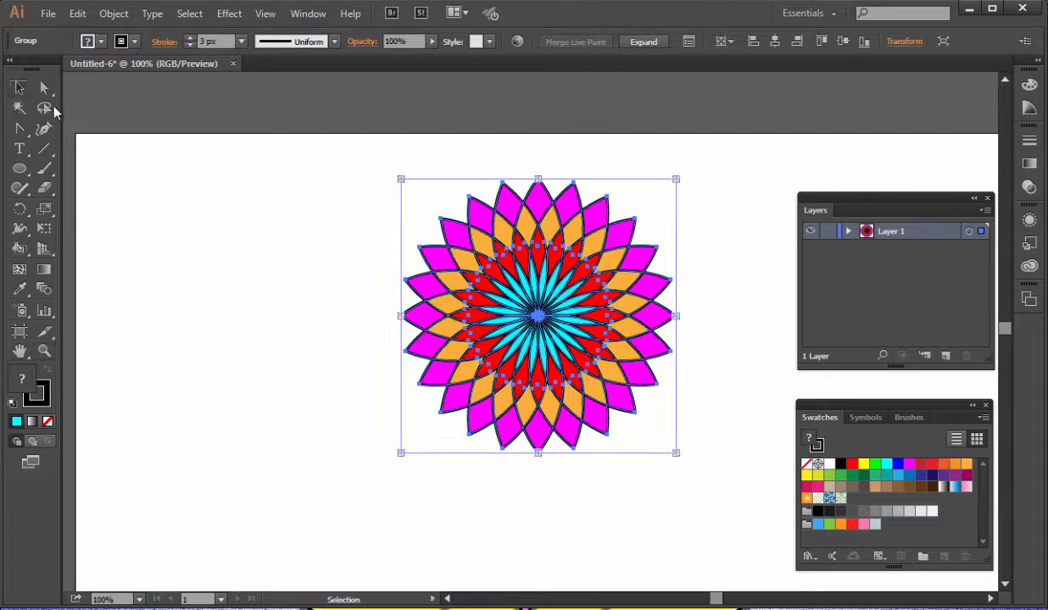
pyautogui.click(288, 172)
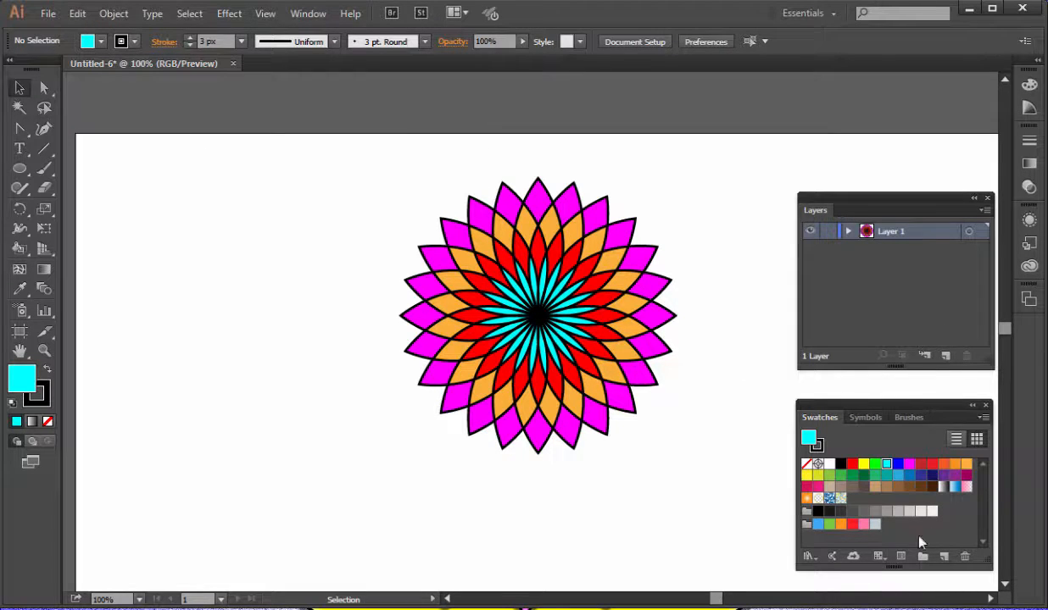
# Draw a yellow-filled circle with a black stroke from the flower's centre, large enough to cover the whole flower.
pyautogui.click(864, 467)
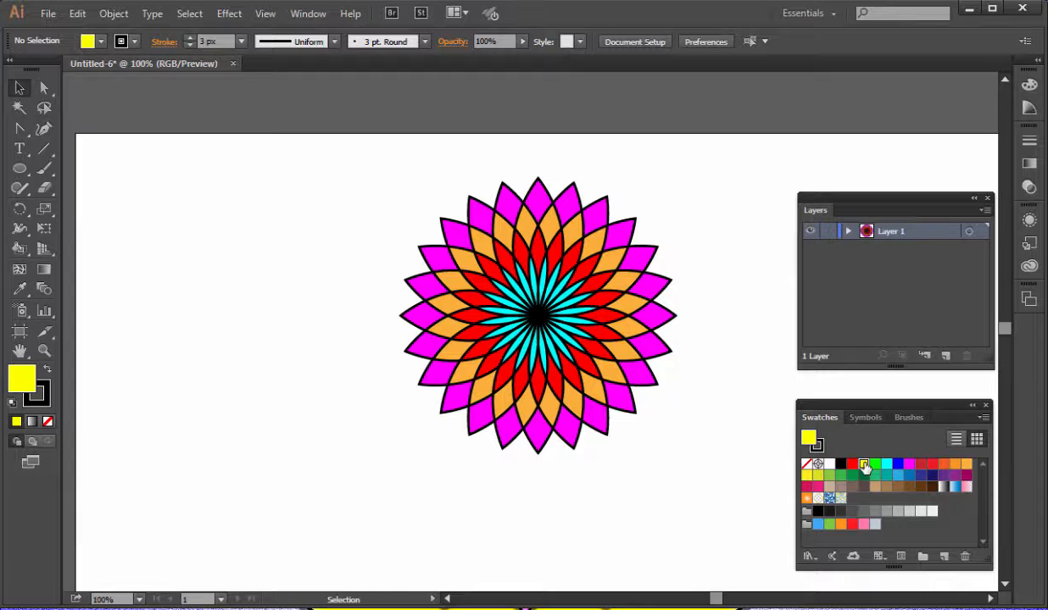
pyautogui.click(19, 168)
pyautogui.moveTo(539, 317); pyautogui.dragTo(500, 447)
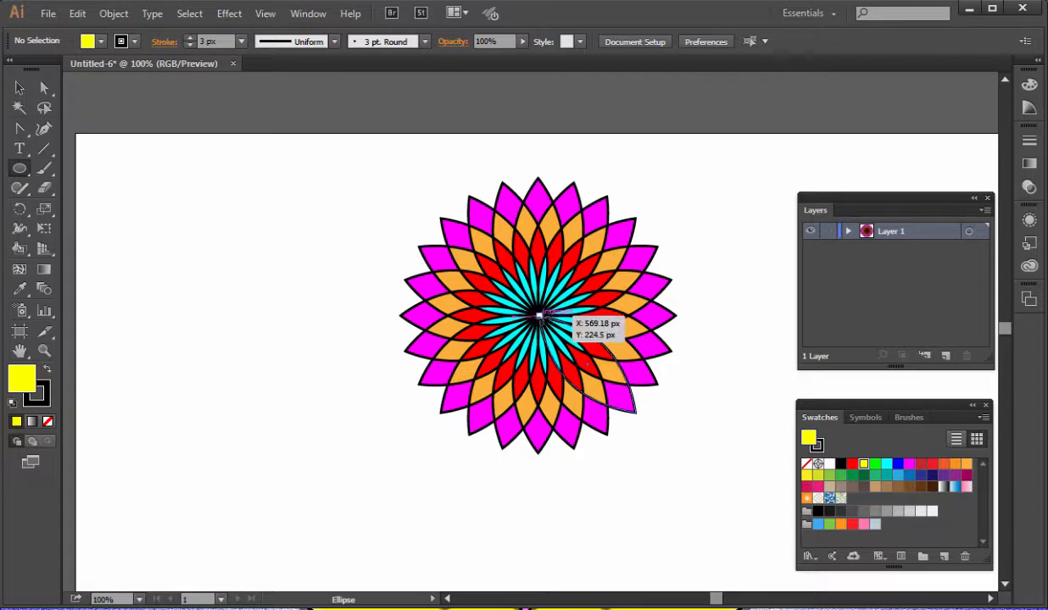
pyautogui.moveTo(538, 315); pyautogui.dragTo(692, 479)
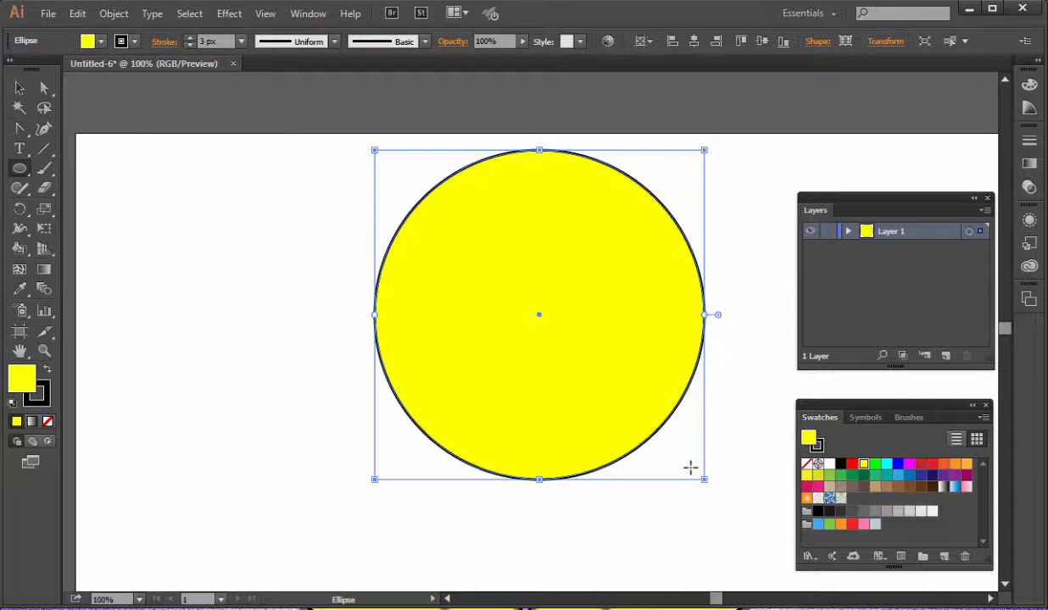
# Send the yellow circle to the back behind the flower and select all of the artwork together.
pyautogui.click(107, 17)
pyautogui.moveTo(140, 50)
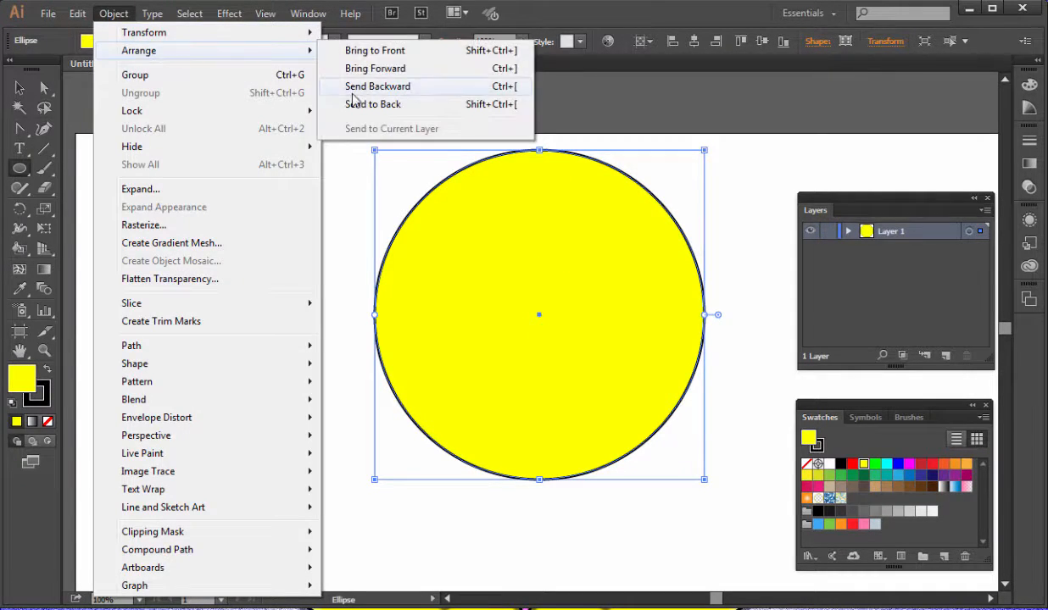
pyautogui.click(373, 104)
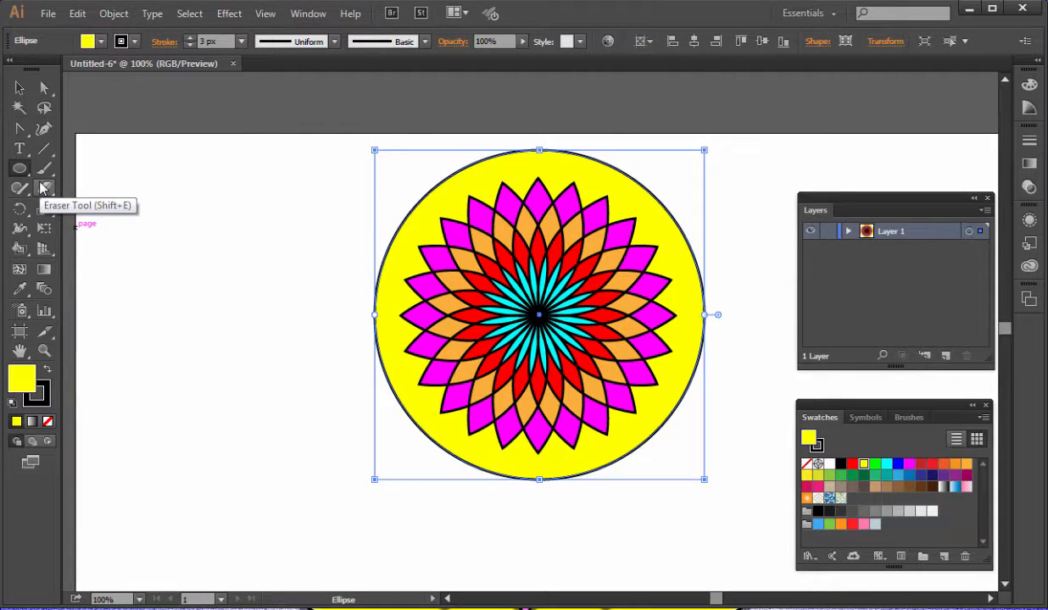
pyautogui.click(19, 87)
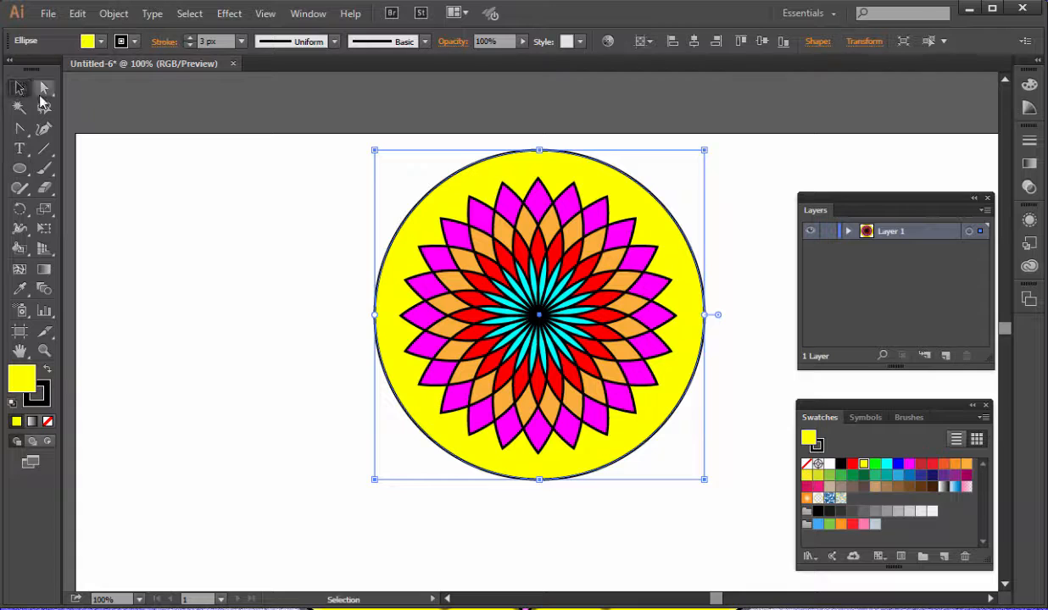
pyautogui.click(217, 208)
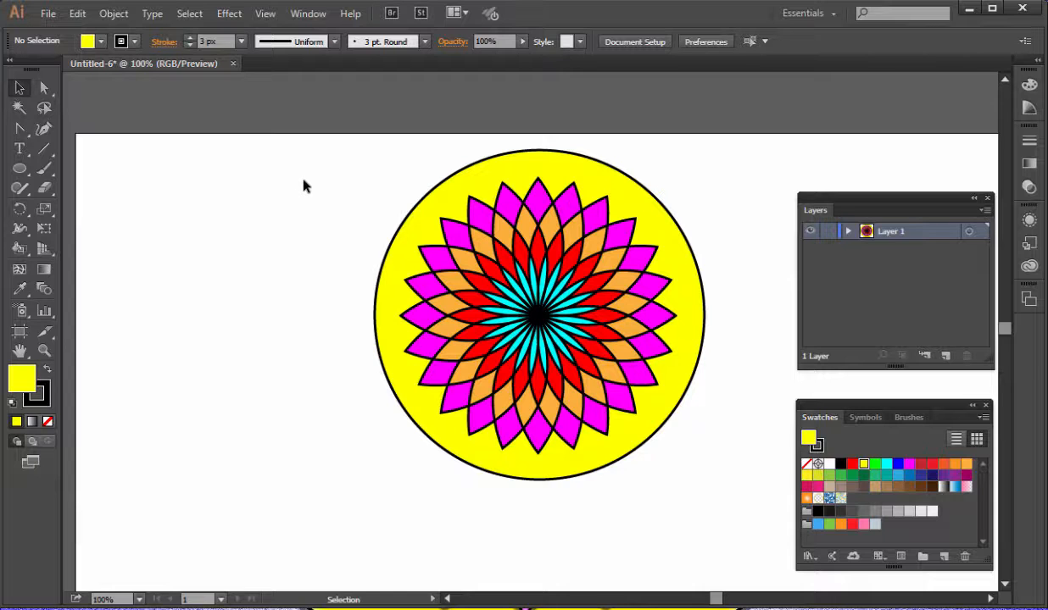
pyautogui.moveTo(313, 150); pyautogui.dragTo(743, 505)
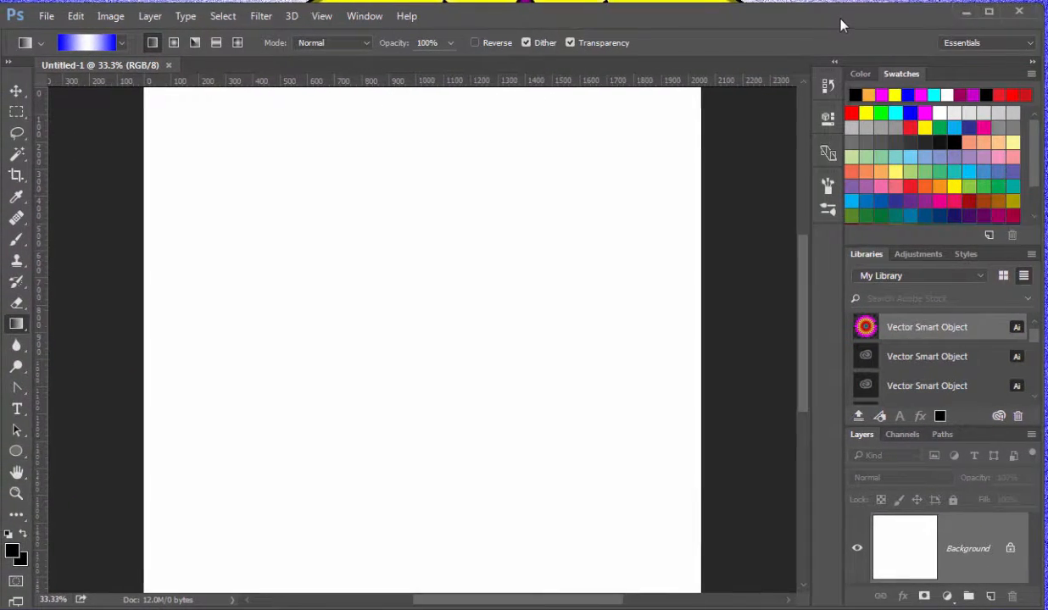
# In Photoshop, close the open document and create a new 2048 x 2048 pixel RGB document at 72 pixels/inch with a white background.
pyautogui.click(171, 64)
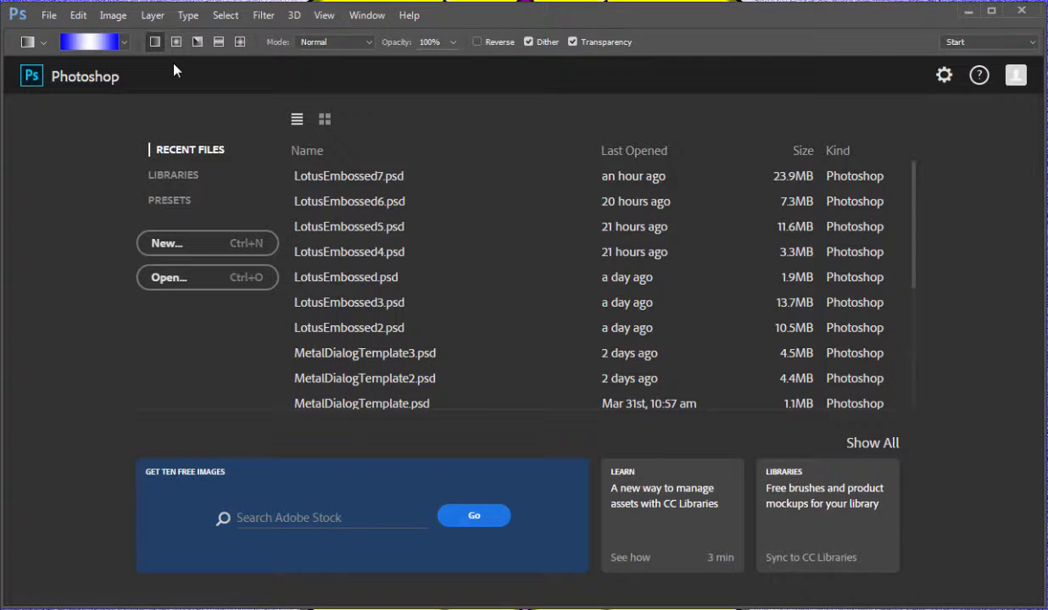
pyautogui.click(188, 246)
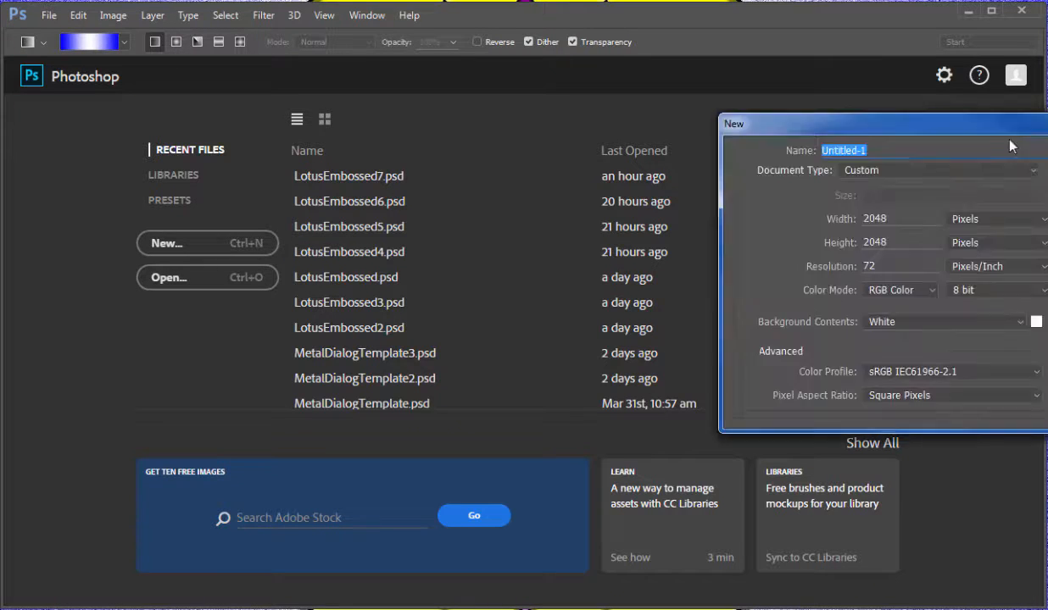
pyautogui.moveTo(974, 134); pyautogui.dragTo(604, 144)
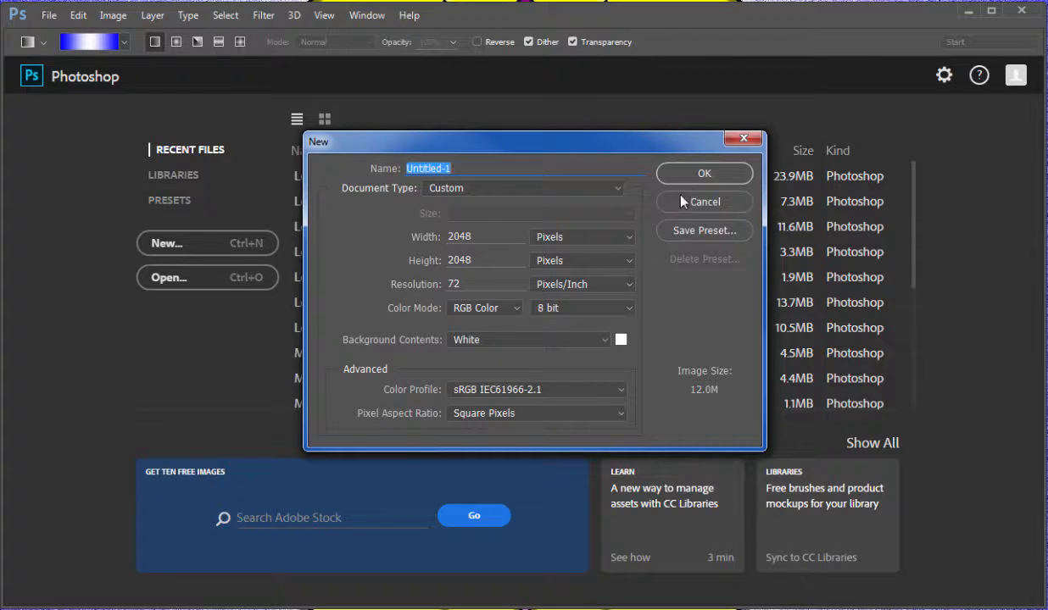
pyautogui.click(702, 173)
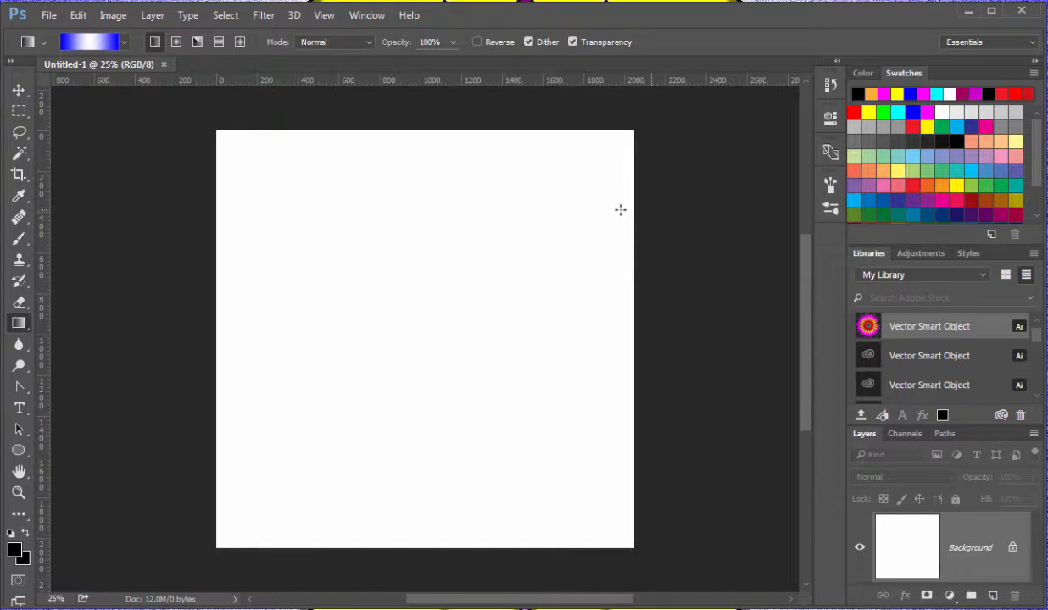
# Paste the copied flower artwork into the new document as a Smart Object, with adding to the current library enabled.
pyautogui.click(77, 15)
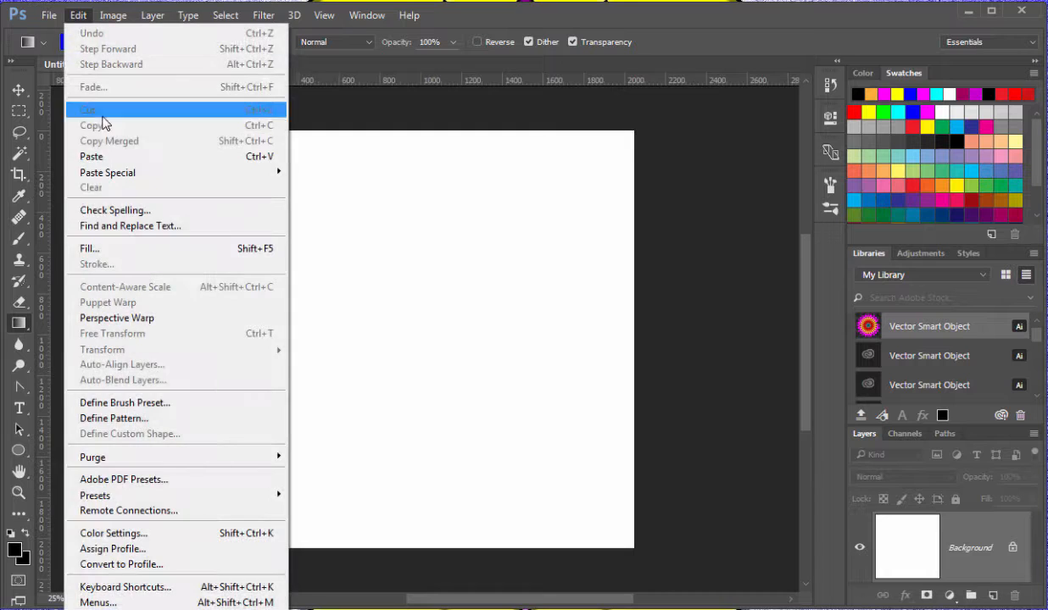
pyautogui.click(111, 158)
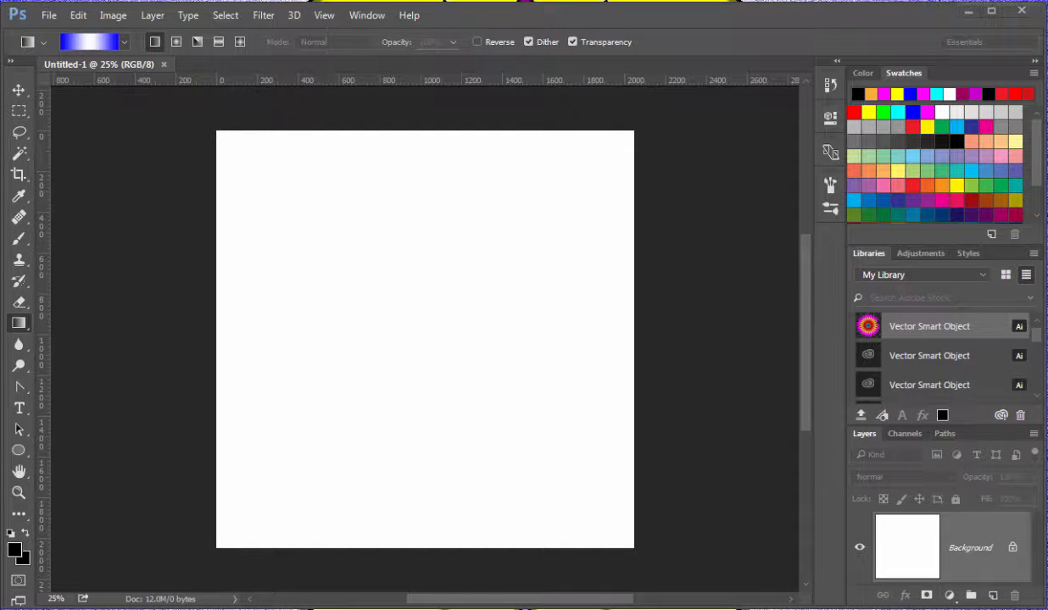
pyautogui.hotkey('ctrl', 'v')
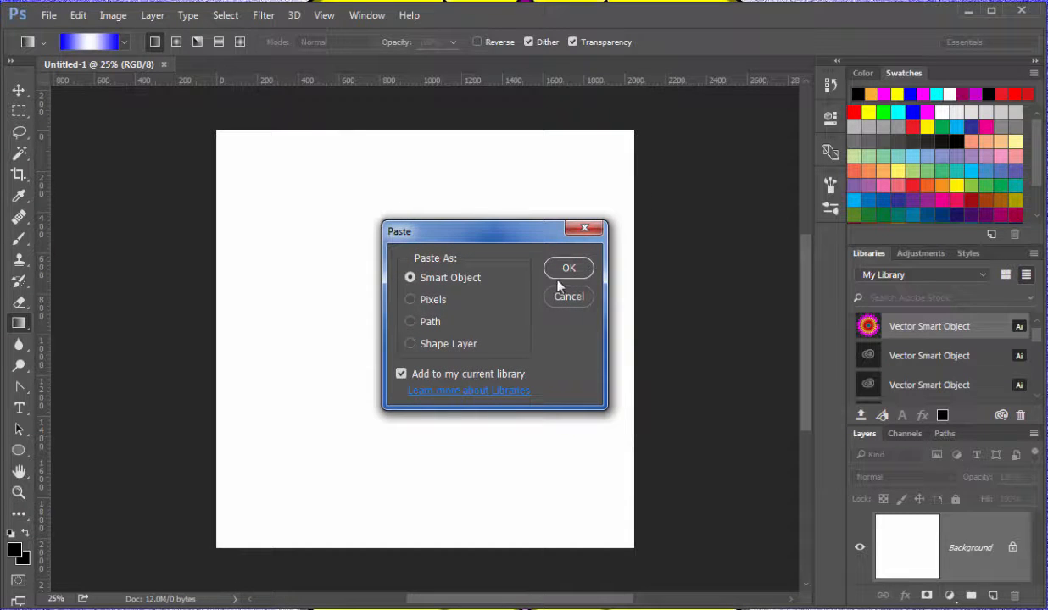
pyautogui.click(569, 268)
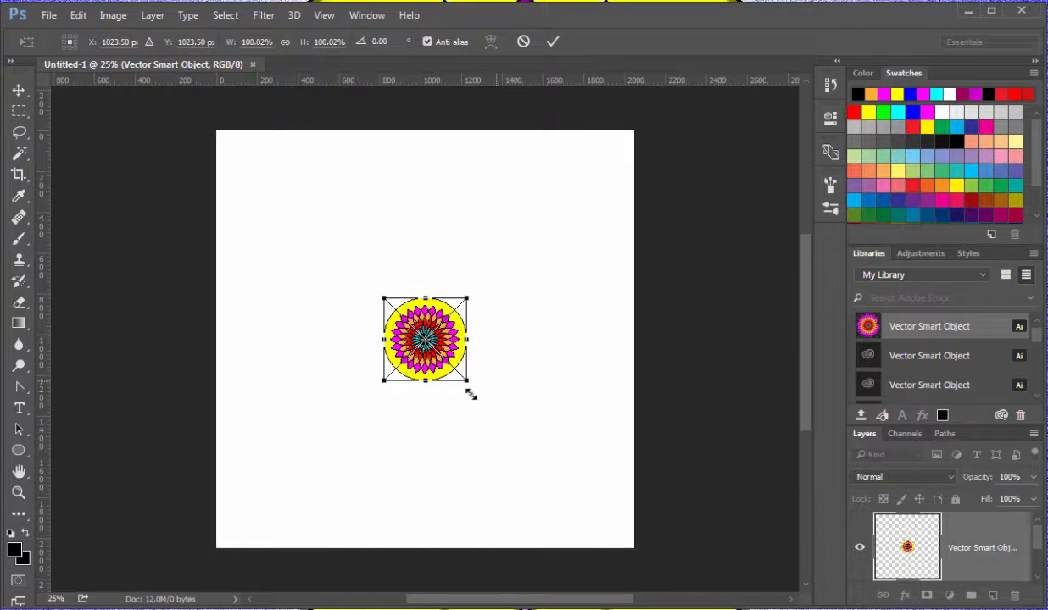
# Scale the pasted flower artwork proportionally to about 390%, centre it on the canvas and commit the placement.
pyautogui.moveTo(471, 392); pyautogui.dragTo(641, 555)
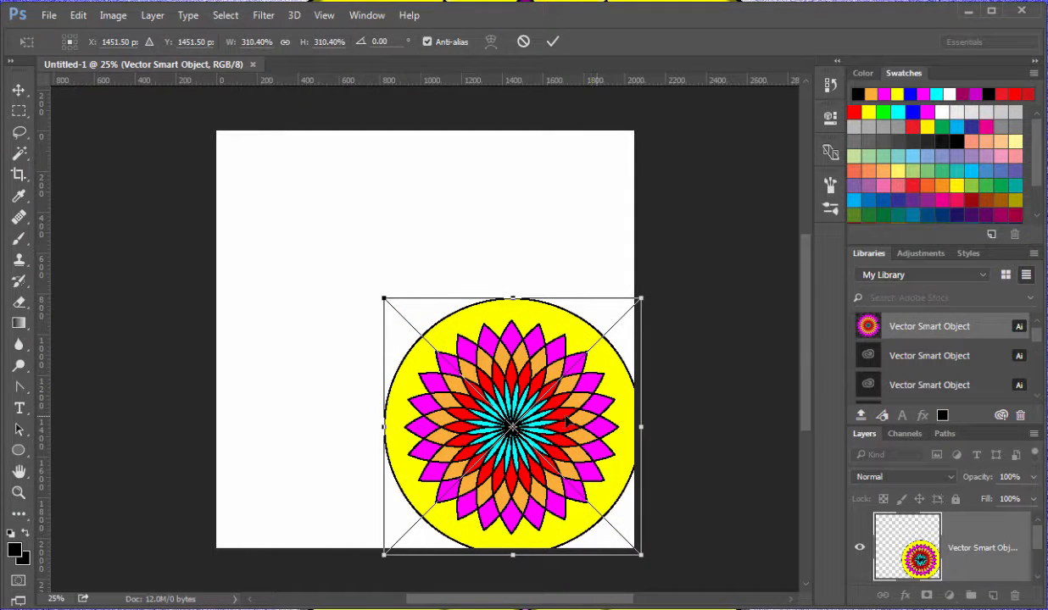
pyautogui.moveTo(564, 419); pyautogui.dragTo(445, 283)
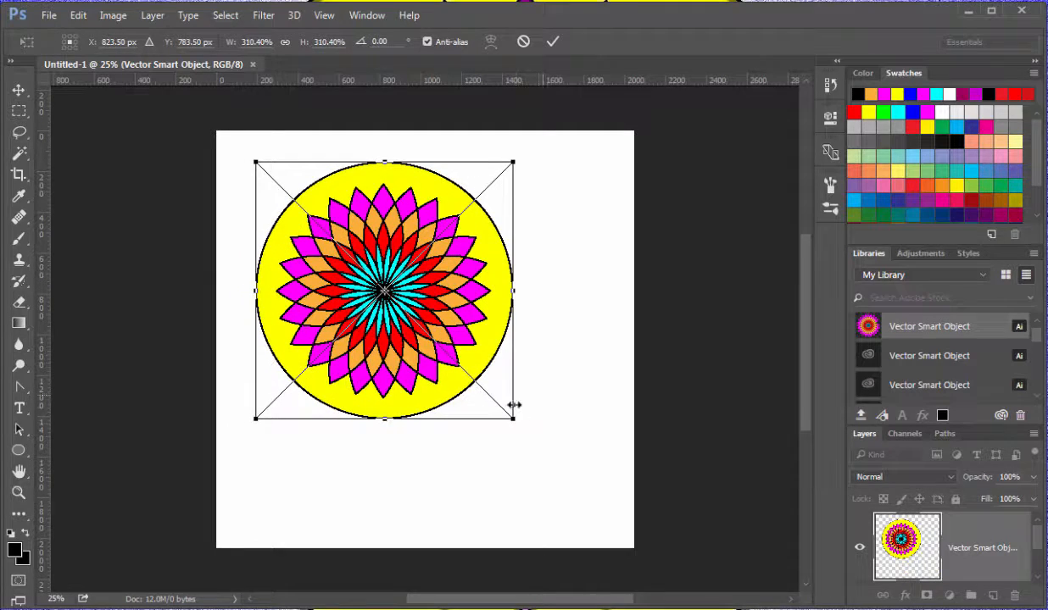
pyautogui.moveTo(513, 415); pyautogui.dragTo(578, 484)
pyautogui.moveTo(493, 284); pyautogui.dragTo(509, 312)
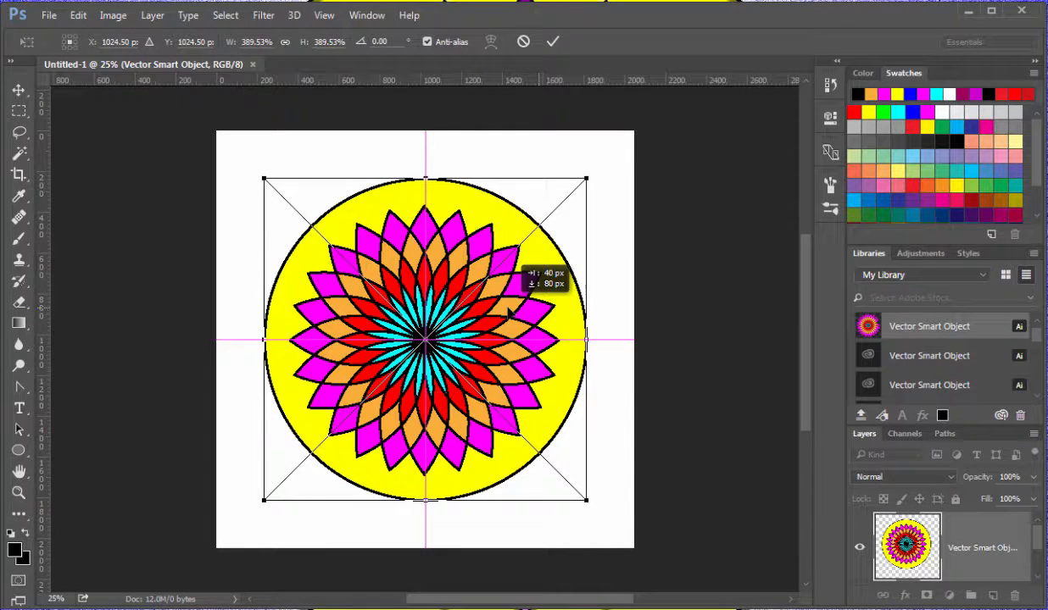
pyautogui.moveTo(509, 312); pyautogui.dragTo(510, 313)
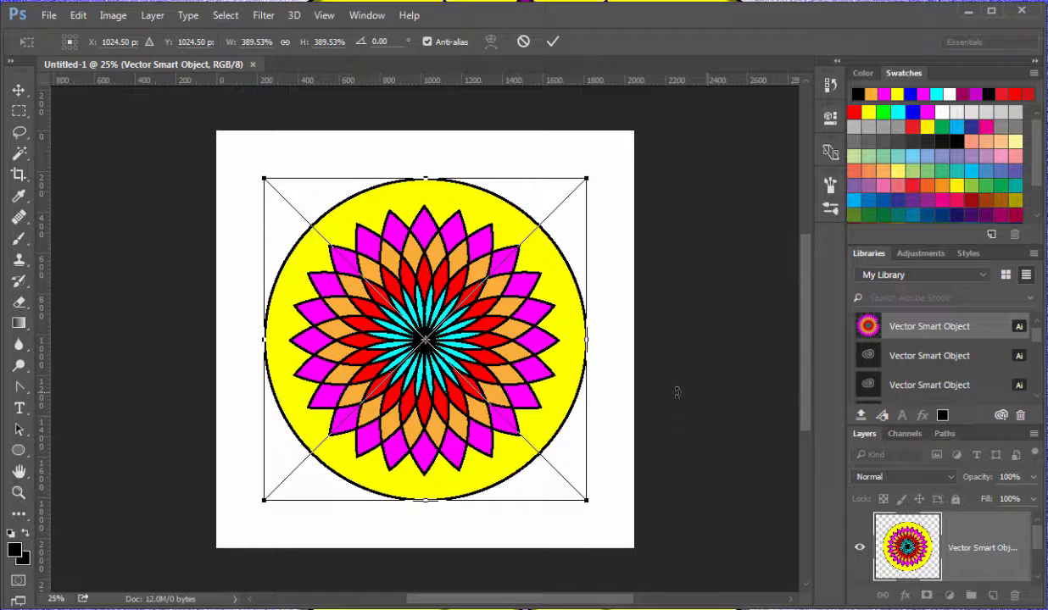
pyautogui.click(553, 44)
pyautogui.press('g')
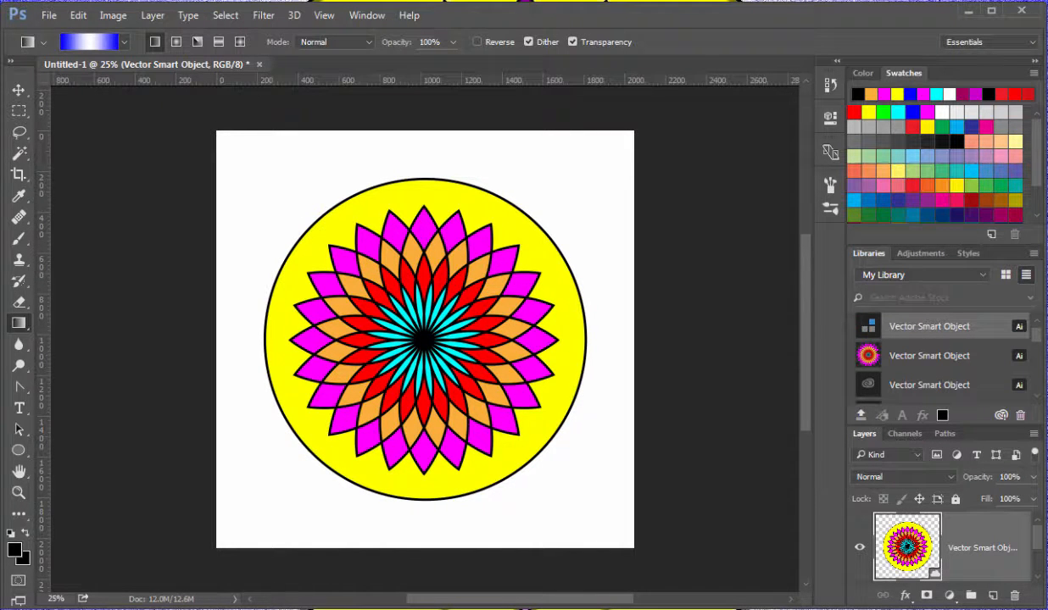
# Unlock the white Background layer beneath the flower to make it a regular layer.
pyautogui.moveTo(1038, 533); pyautogui.dragTo(1043, 578)
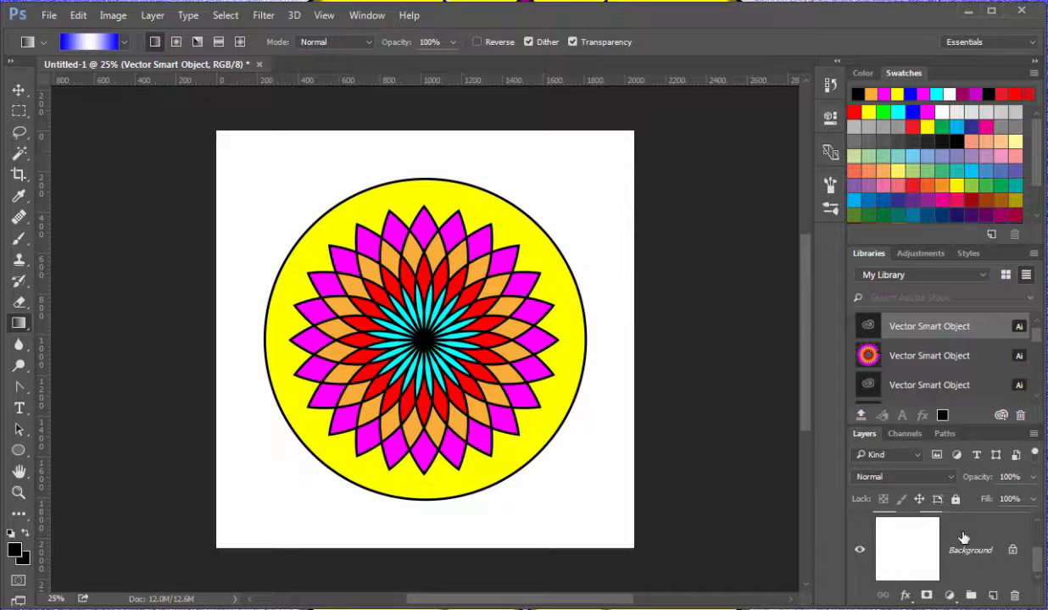
pyautogui.moveTo(1043, 565); pyautogui.dragTo(1040, 534)
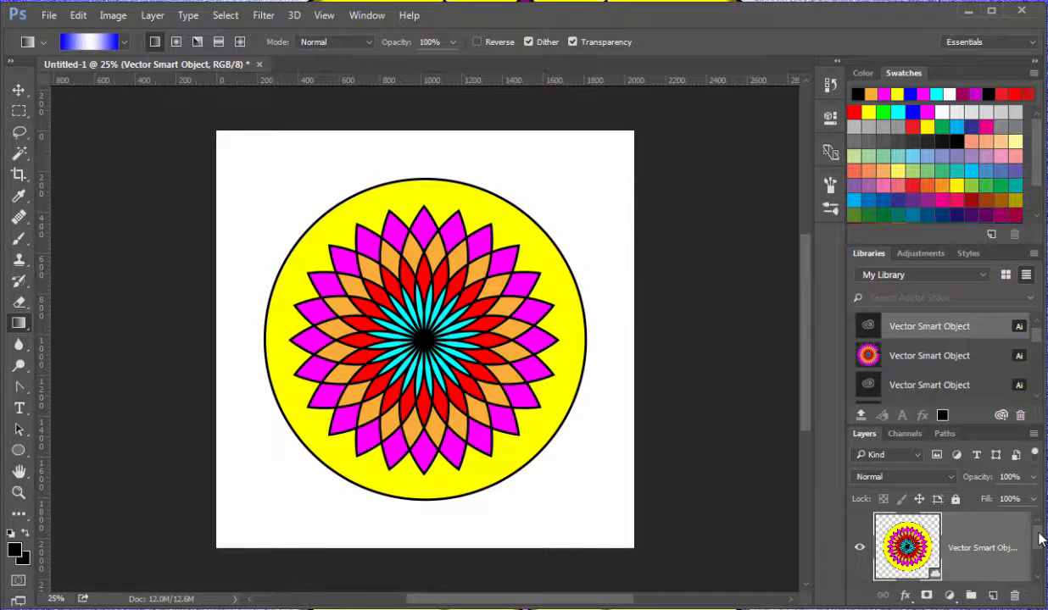
pyautogui.moveTo(1041, 539); pyautogui.dragTo(1036, 569)
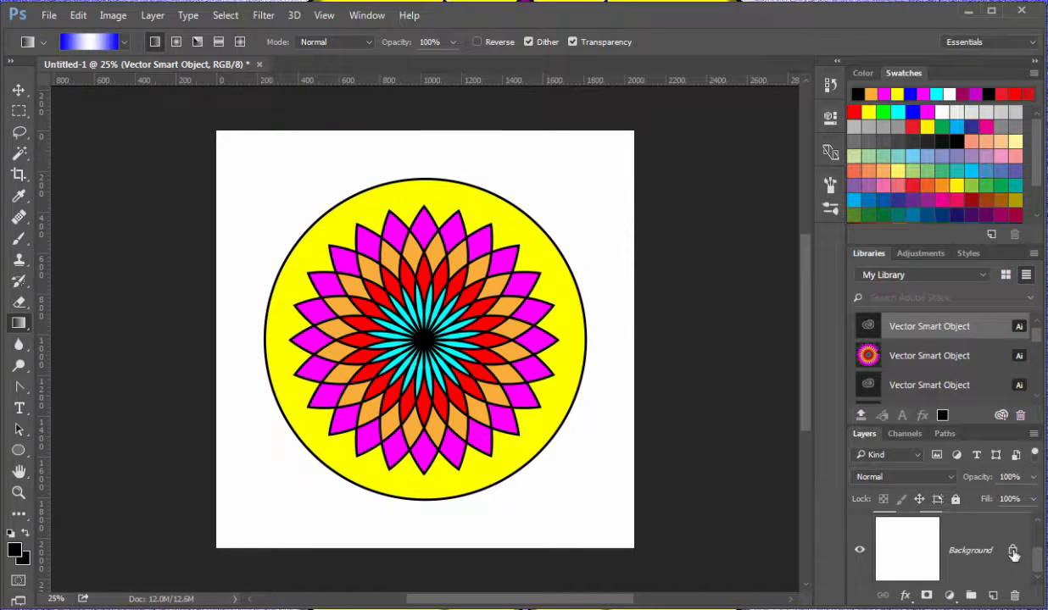
pyautogui.click(1013, 552)
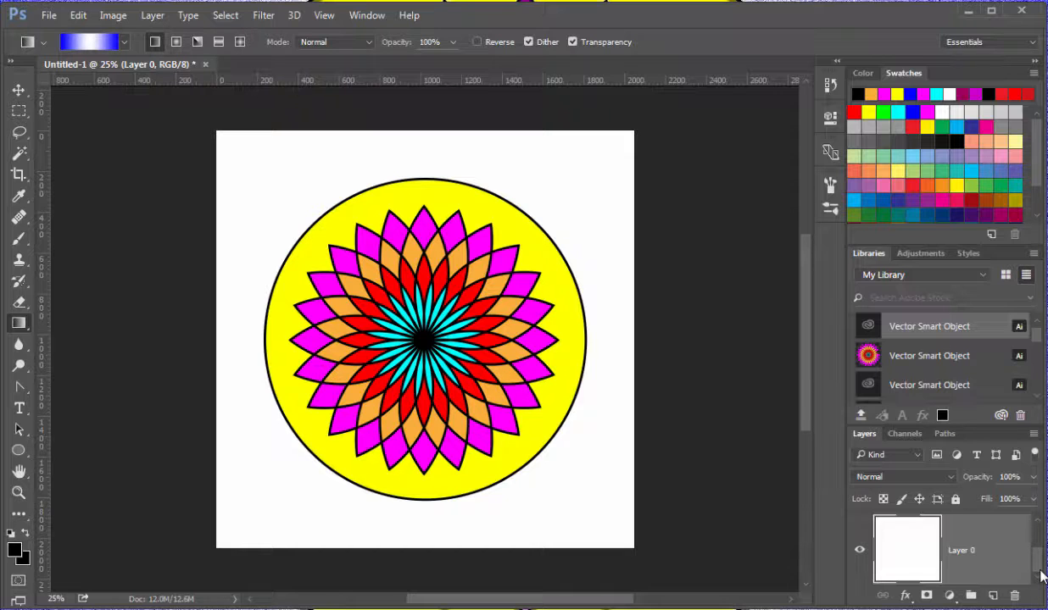
# Check the My_Blue_Metal gradient in the Gradient Editor and apply it as a linear gradient horizontally across the unlocked white layer.
pyautogui.moveTo(1039, 566)
pyautogui.mouseDown()
pyautogui.moveTo(1040, 549)
pyautogui.moveTo(1039, 572)
pyautogui.mouseUp()
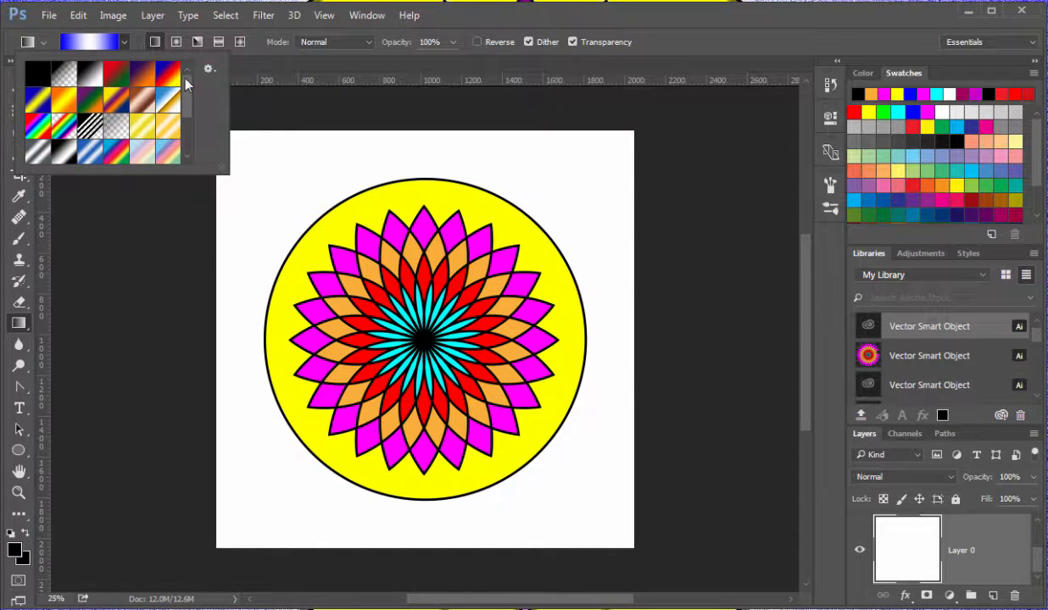
pyautogui.moveTo(191, 99); pyautogui.dragTo(177, 135)
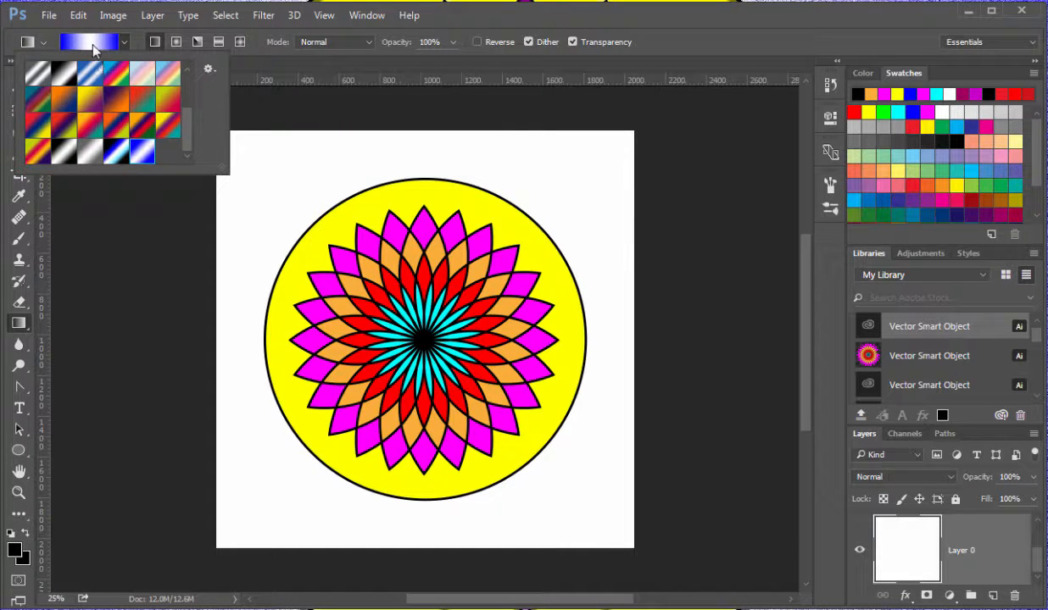
pyautogui.press('i')
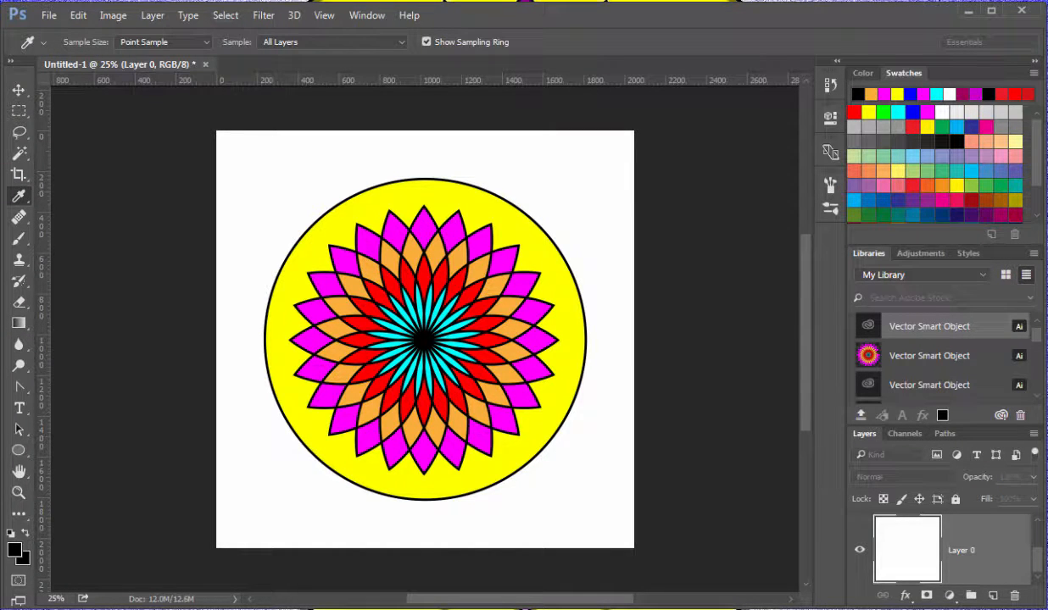
pyautogui.moveTo(1045, 7); pyautogui.dragTo(327, 83)
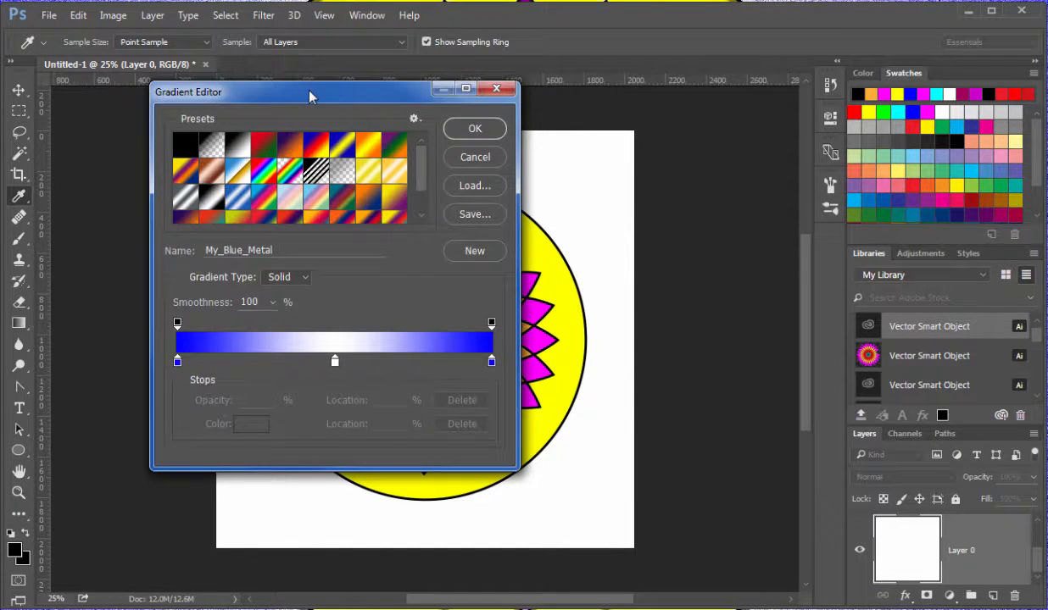
pyautogui.moveTo(309, 90); pyautogui.dragTo(1045, 170)
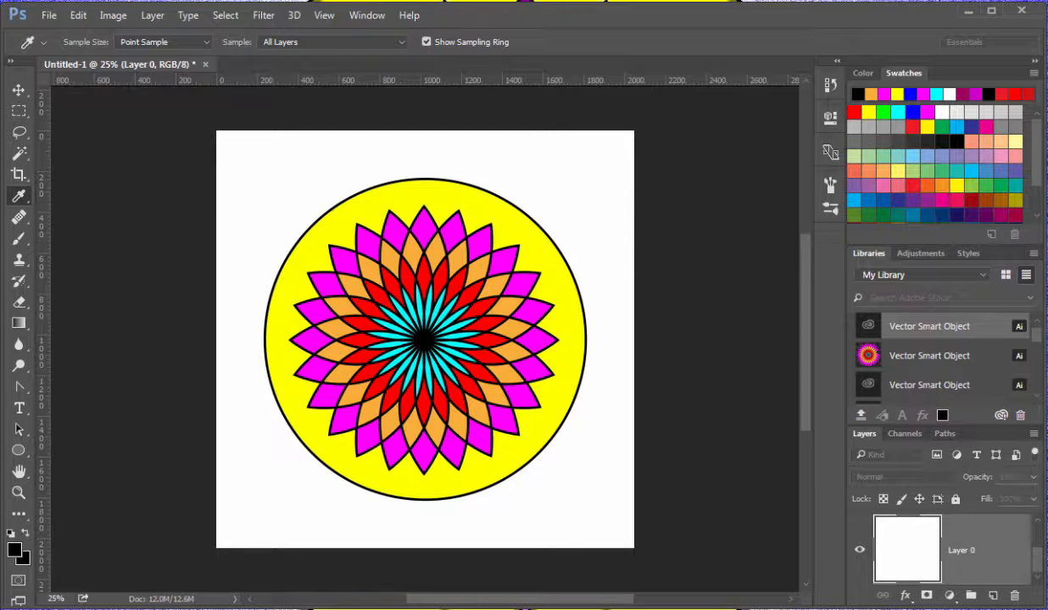
pyautogui.click(19, 323)
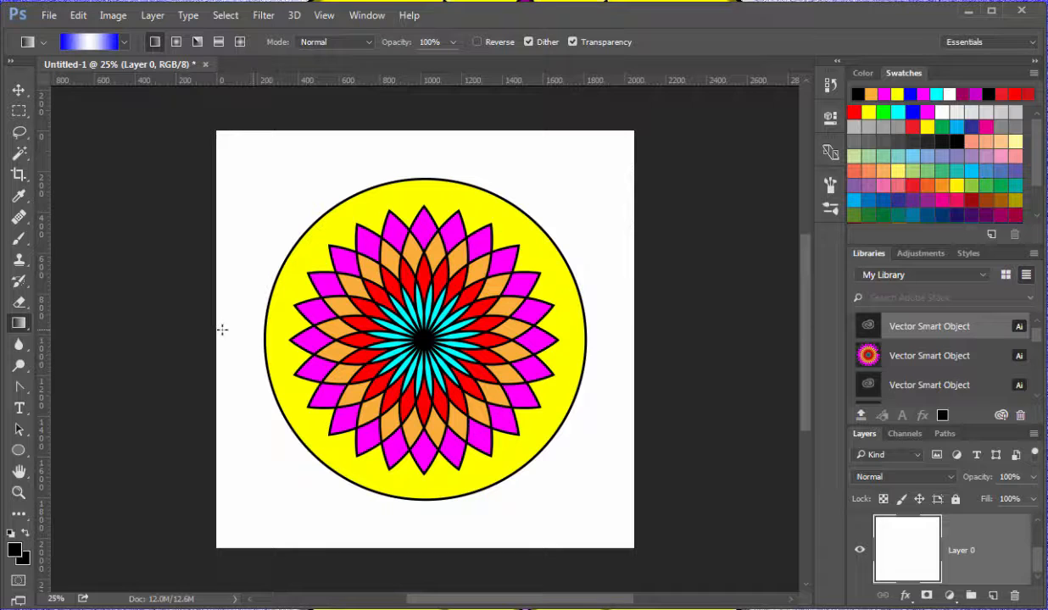
pyautogui.moveTo(222, 329); pyautogui.dragTo(631, 339)
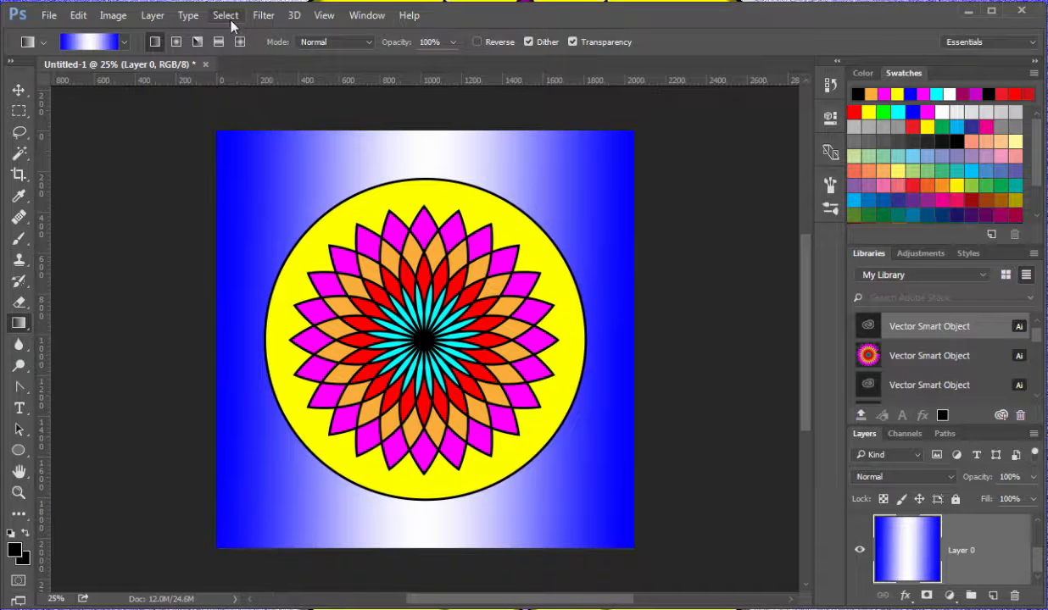
# Add 15% Gaussian monochromatic noise to the blue gradient background layer.
pyautogui.click(259, 16)
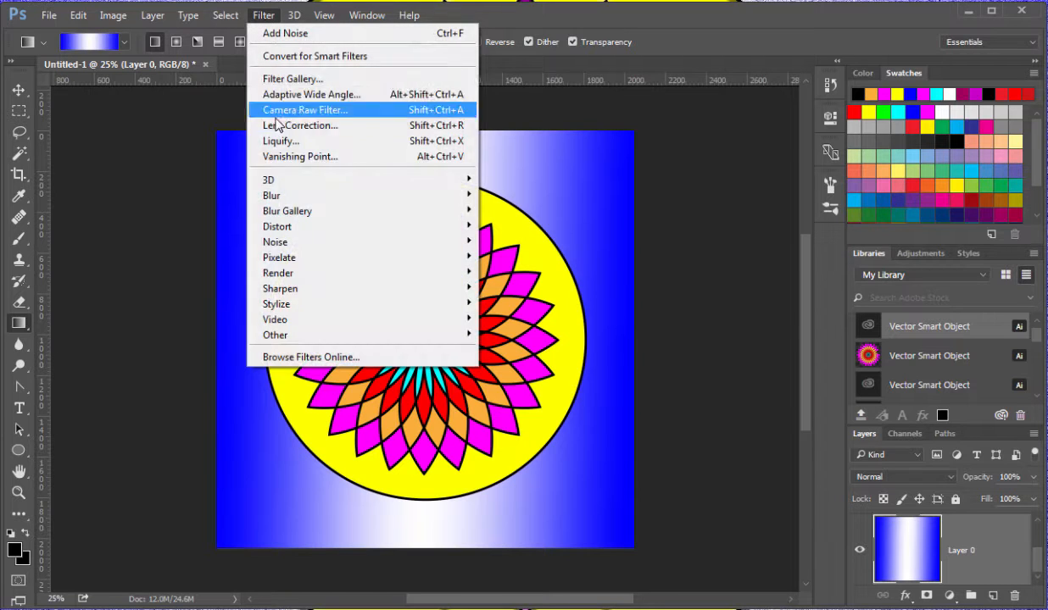
pyautogui.moveTo(341, 250)
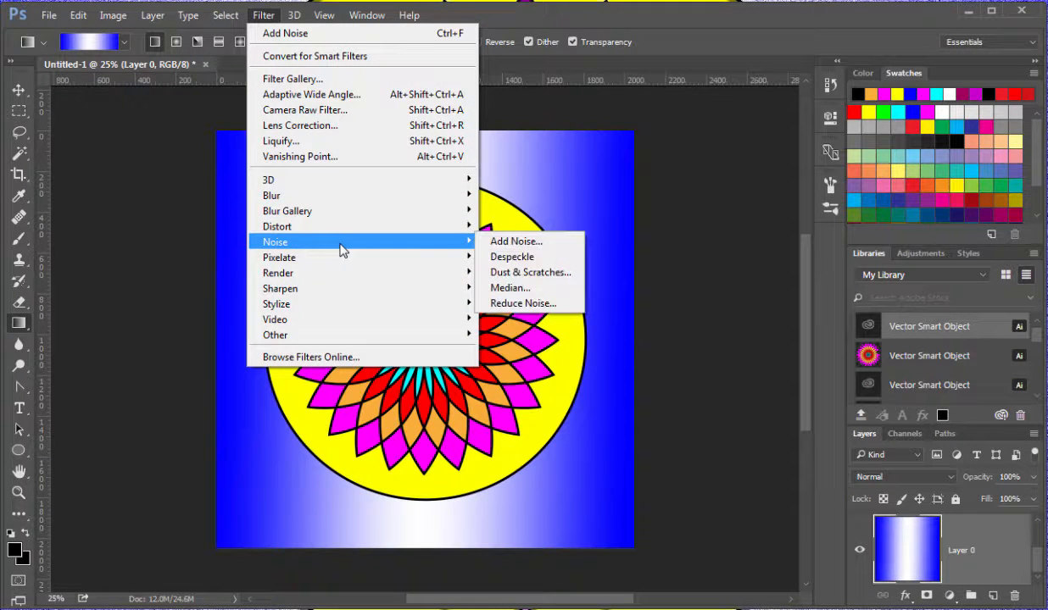
pyautogui.click(526, 241)
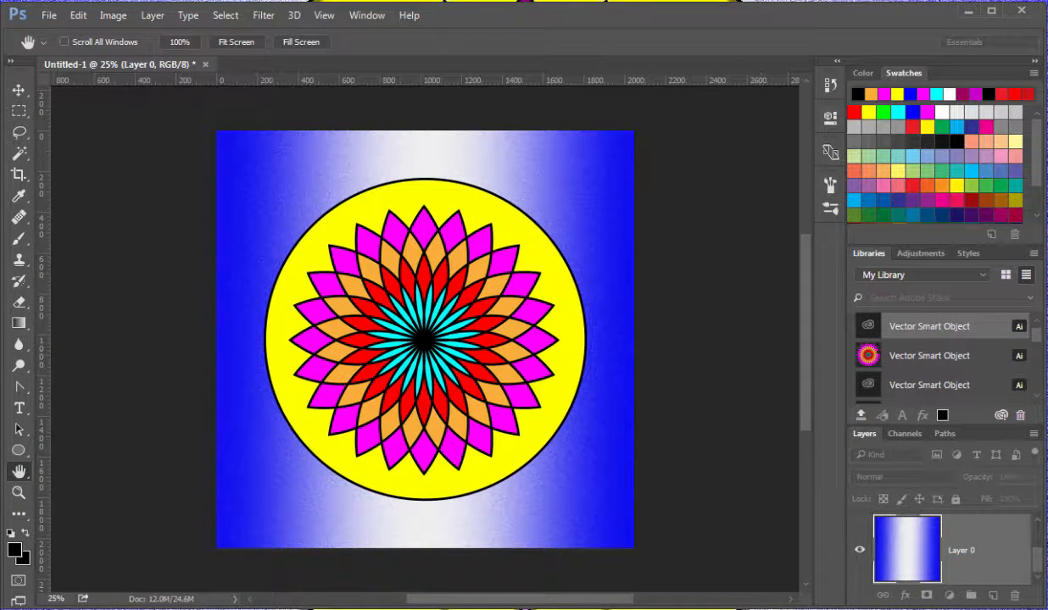
pyautogui.moveTo(796, 119); pyautogui.dragTo(194, 184)
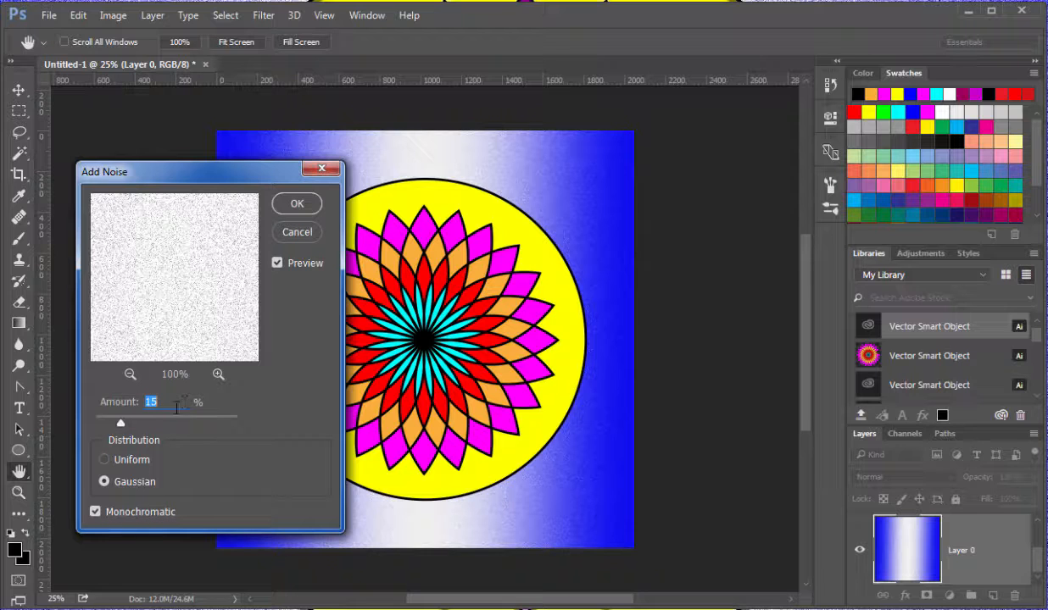
pyautogui.click(295, 203)
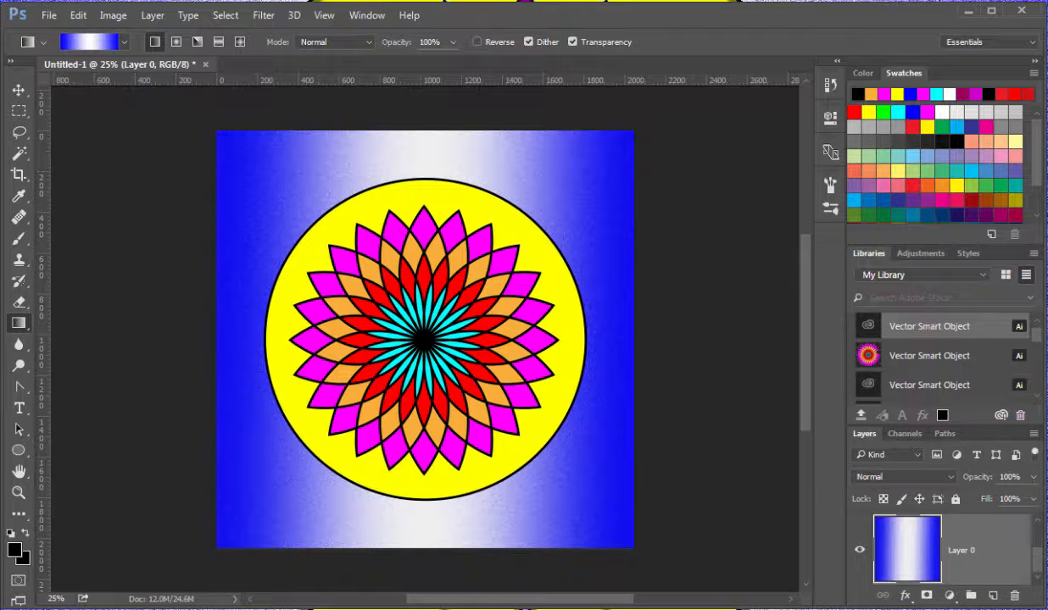
# Duplicate the flower Smart Object layer within the same document, keeping the default copy name.
pyautogui.scroll(2, 1038, 562)
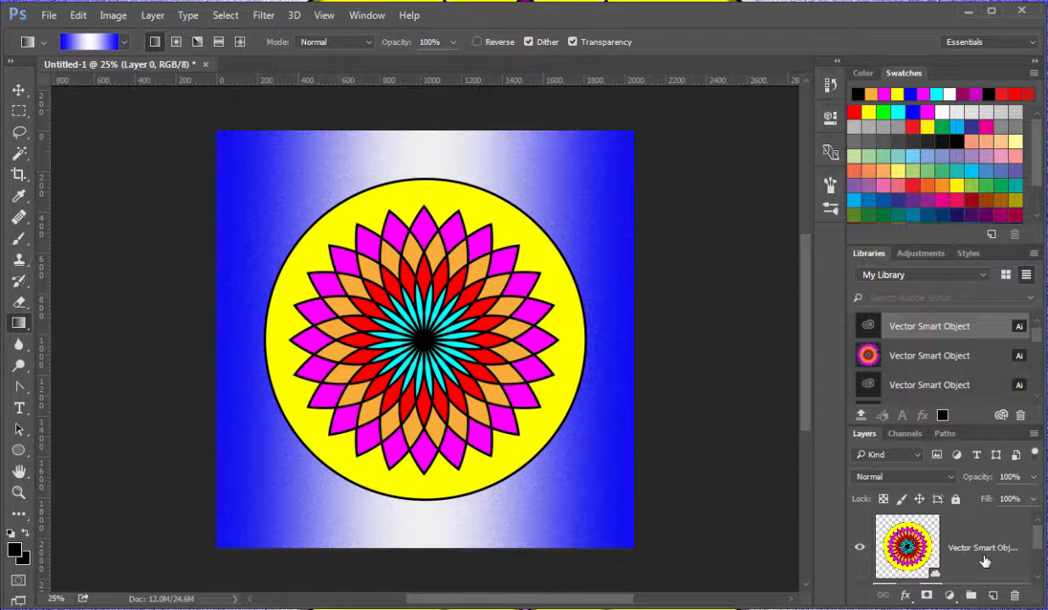
pyautogui.click(977, 550)
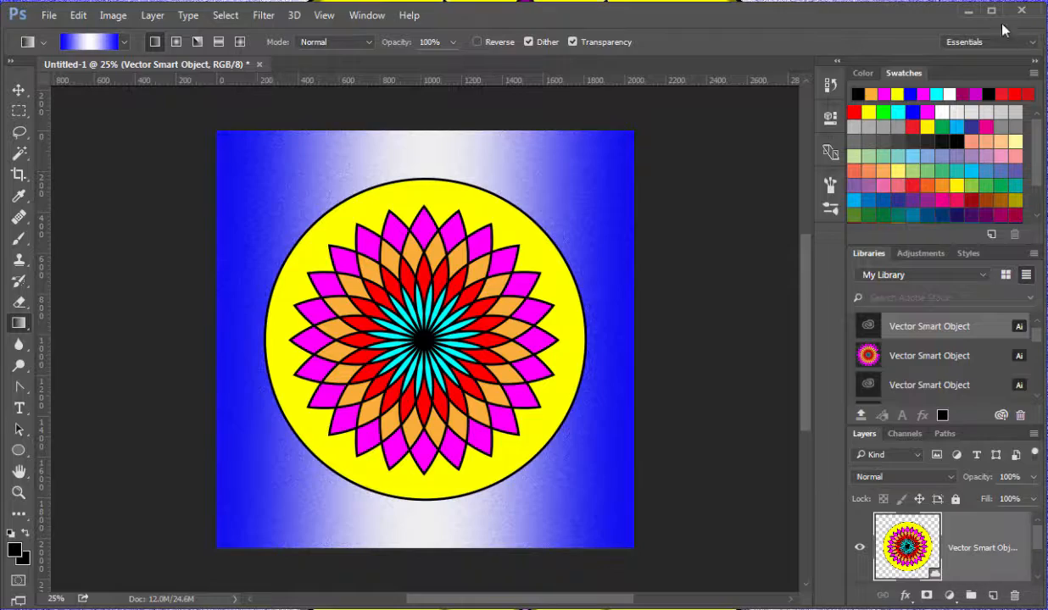
pyautogui.click(968, 14)
pyautogui.scroll(-1, 1004, 529)
pyautogui.scroll(1, 1004, 529)
pyautogui.rightClick(977, 544)
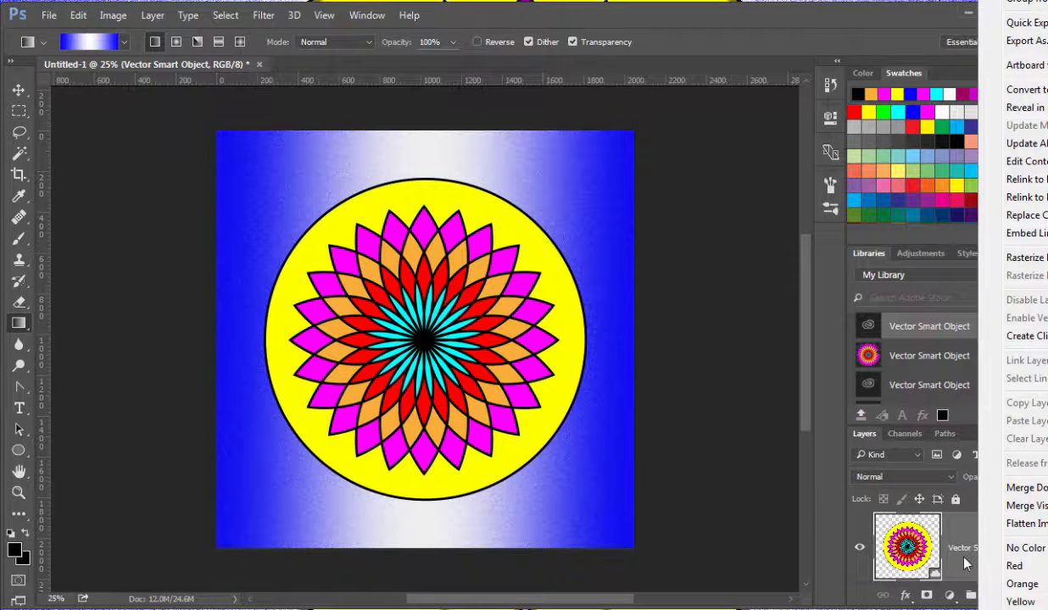
pyautogui.click(1022, 2)
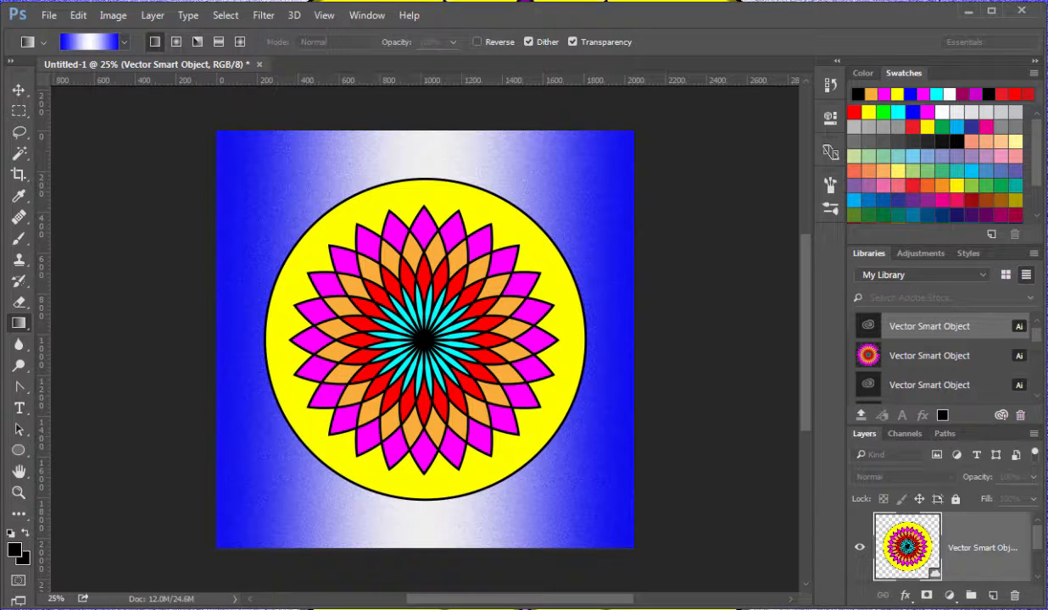
pyautogui.moveTo(1047, 310); pyautogui.dragTo(611, 242)
pyautogui.click(689, 267)
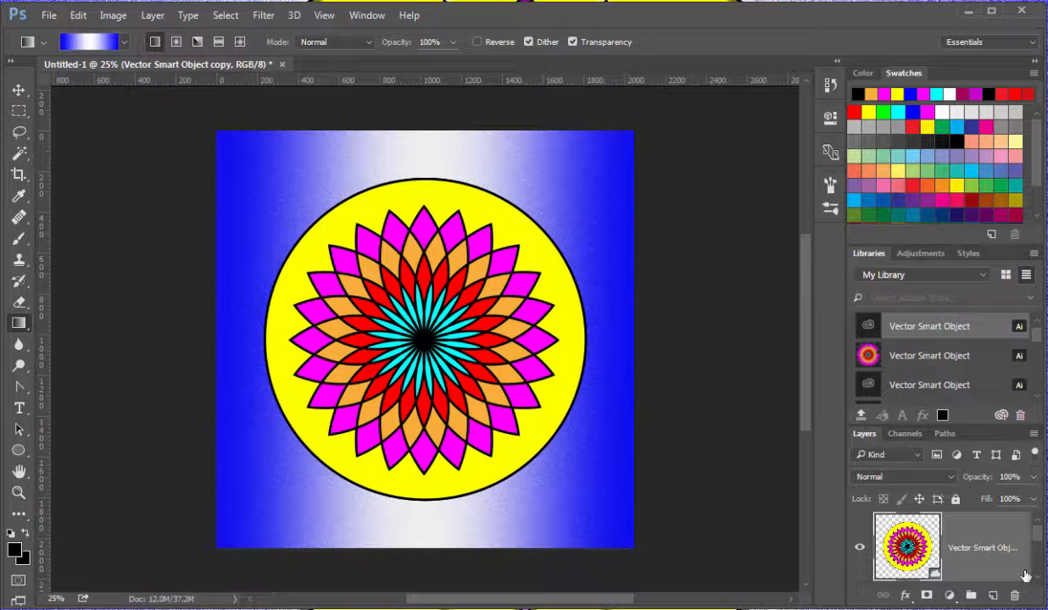
pyautogui.moveTo(1036, 536); pyautogui.dragTo(1043, 515)
# Select the black outlines with Color Range at a fuzziness of about 105 and turn the selection into a layer mask on the flower copy.
pyautogui.click(226, 16)
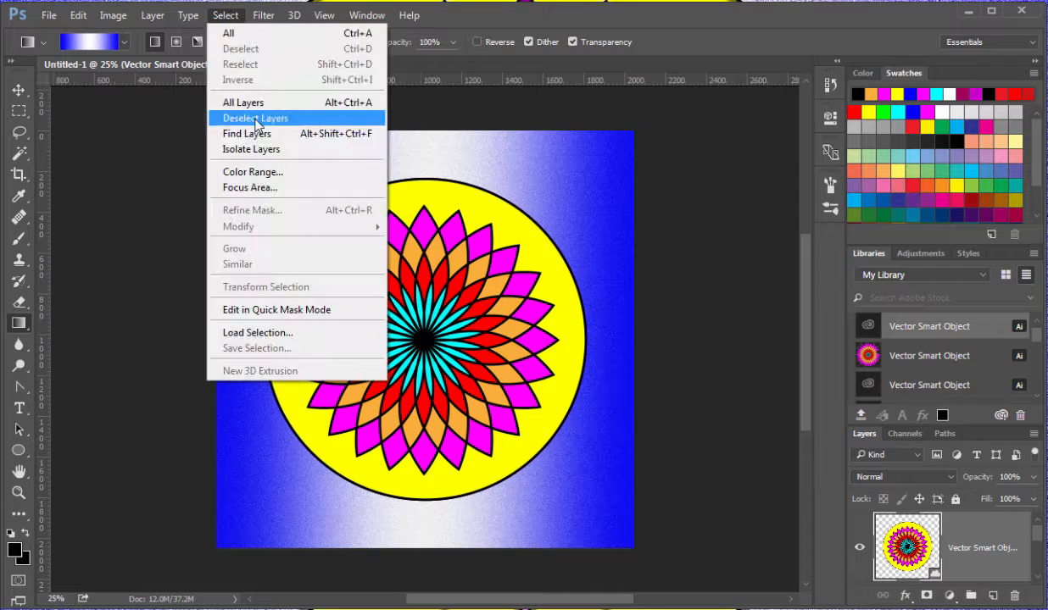
pyautogui.click(274, 172)
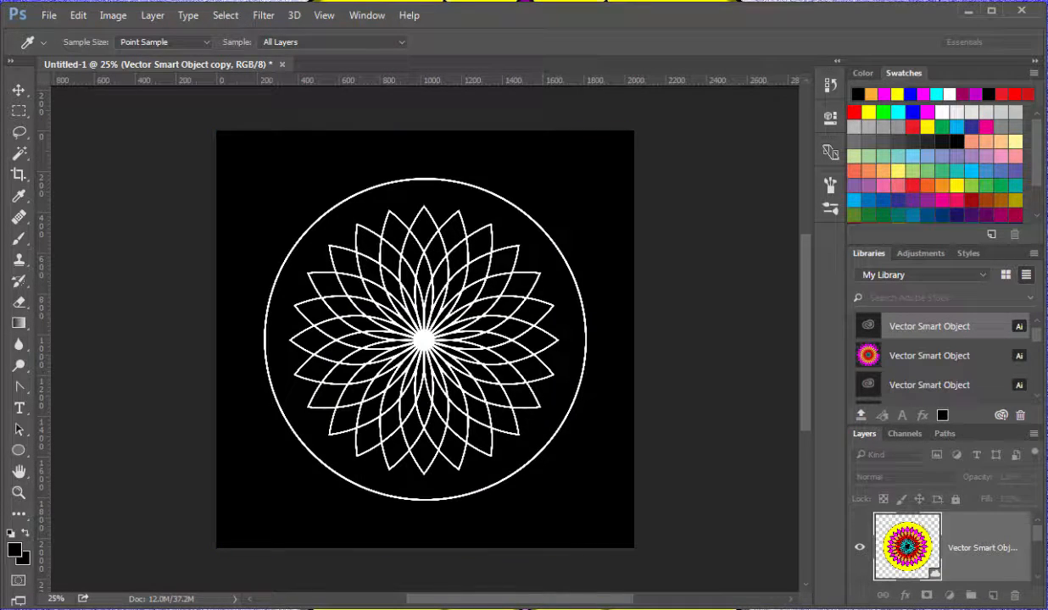
pyautogui.moveTo(761, 170); pyautogui.dragTo(770, 161)
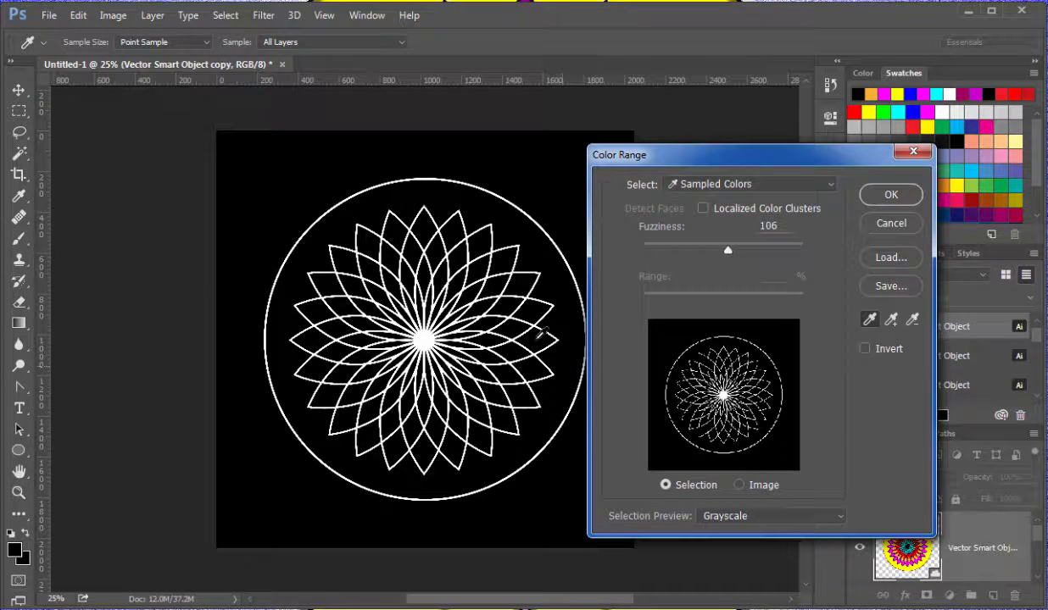
pyautogui.moveTo(727, 253); pyautogui.dragTo(818, 256)
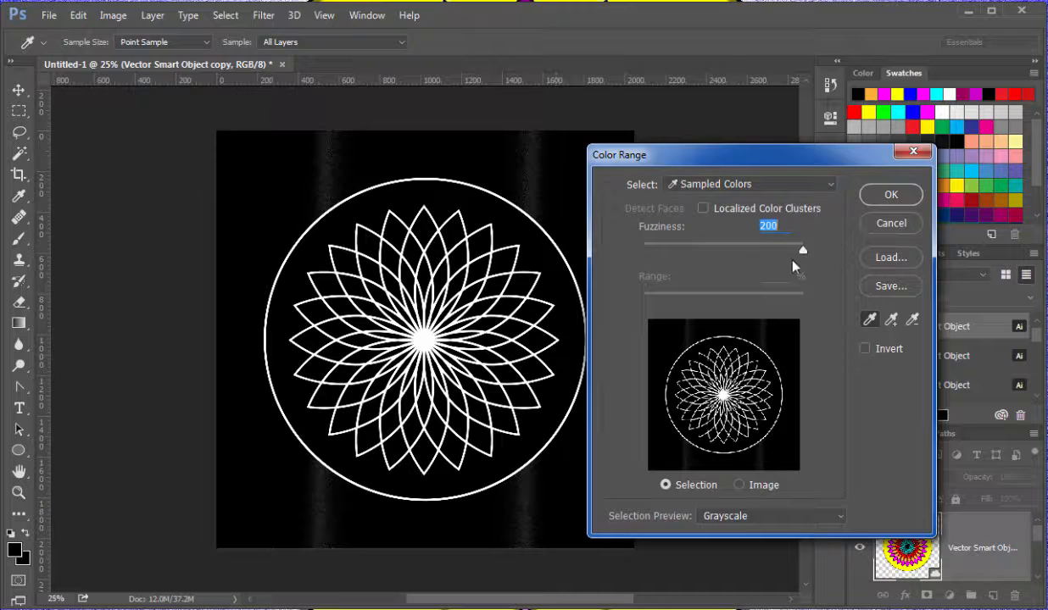
pyautogui.moveTo(806, 251); pyautogui.dragTo(727, 252)
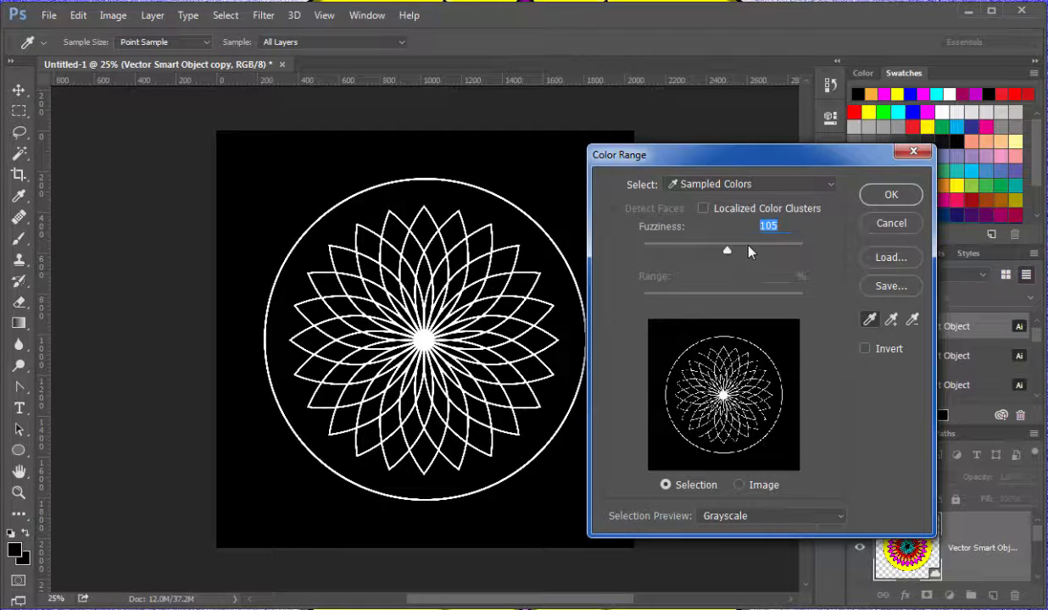
pyautogui.moveTo(727, 253)
pyautogui.mouseDown()
pyautogui.moveTo(631, 250)
pyautogui.moveTo(731, 254)
pyautogui.mouseUp()
pyautogui.click(890, 196)
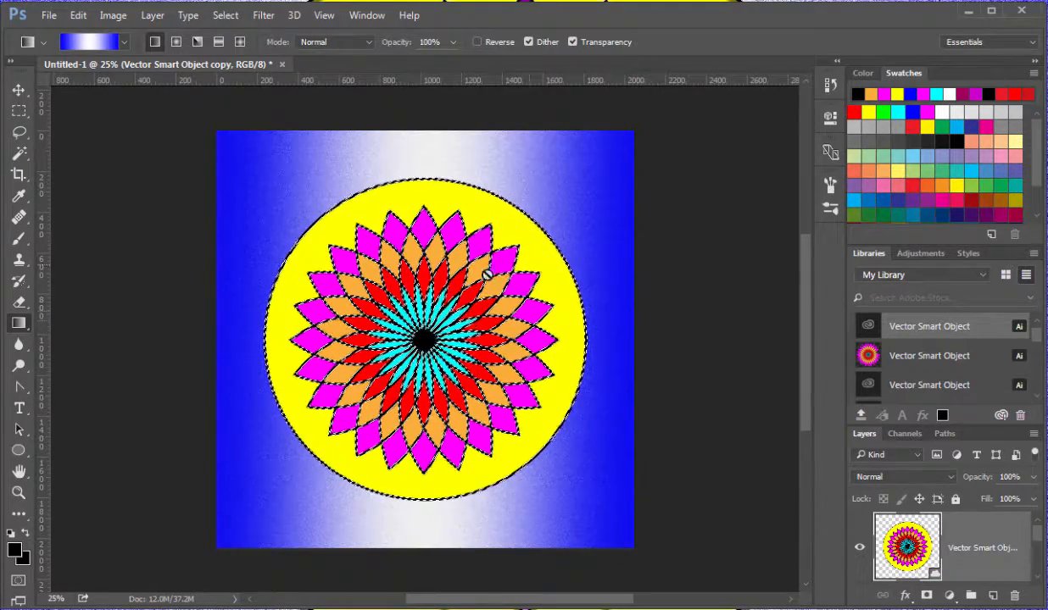
pyautogui.click(928, 598)
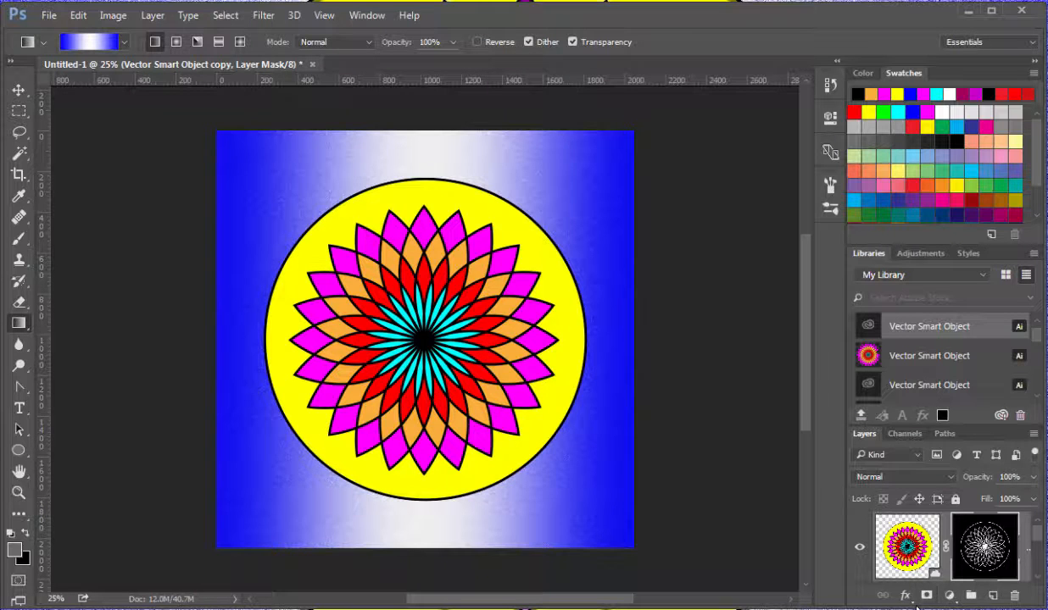
# Add a Bevel & Emboss effect to the masked flower copy and reset its settings to the defaults.
pyautogui.click(905, 596)
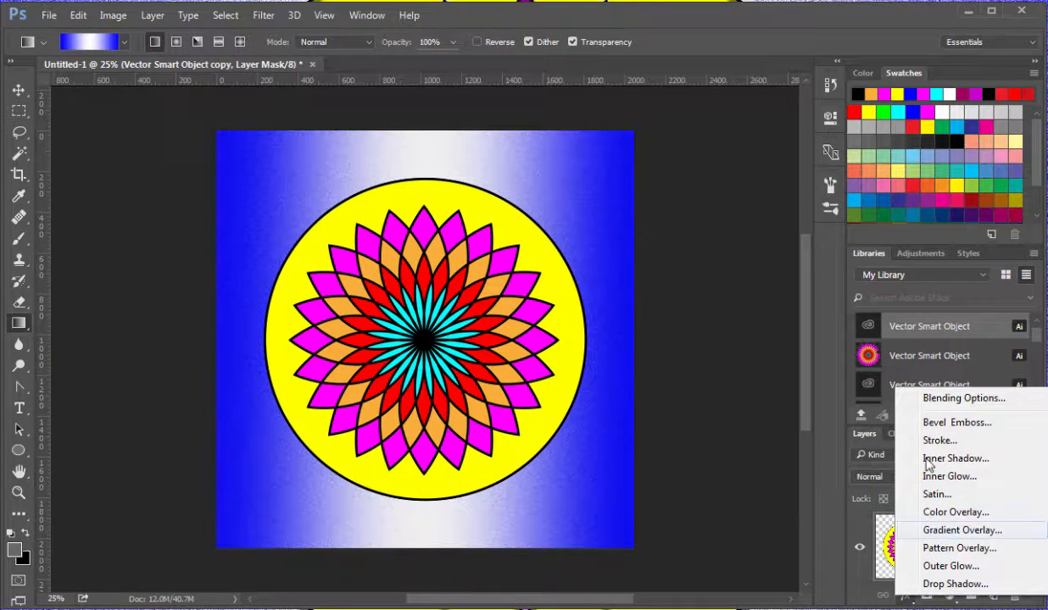
pyautogui.click(943, 422)
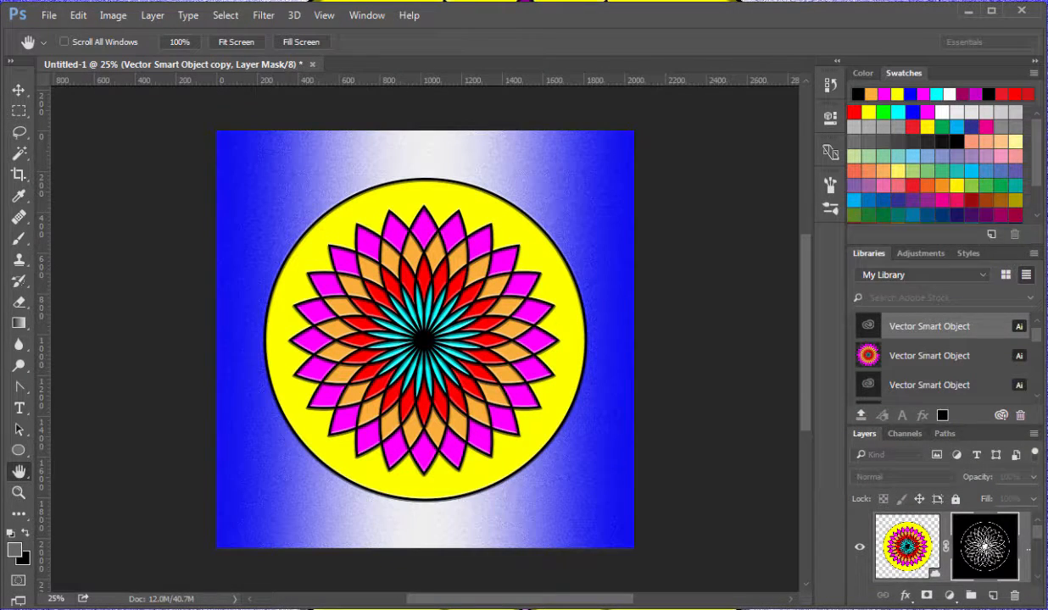
pyautogui.moveTo(1042, 200); pyautogui.dragTo(975, 188)
pyautogui.moveTo(951, 200); pyautogui.dragTo(971, 184)
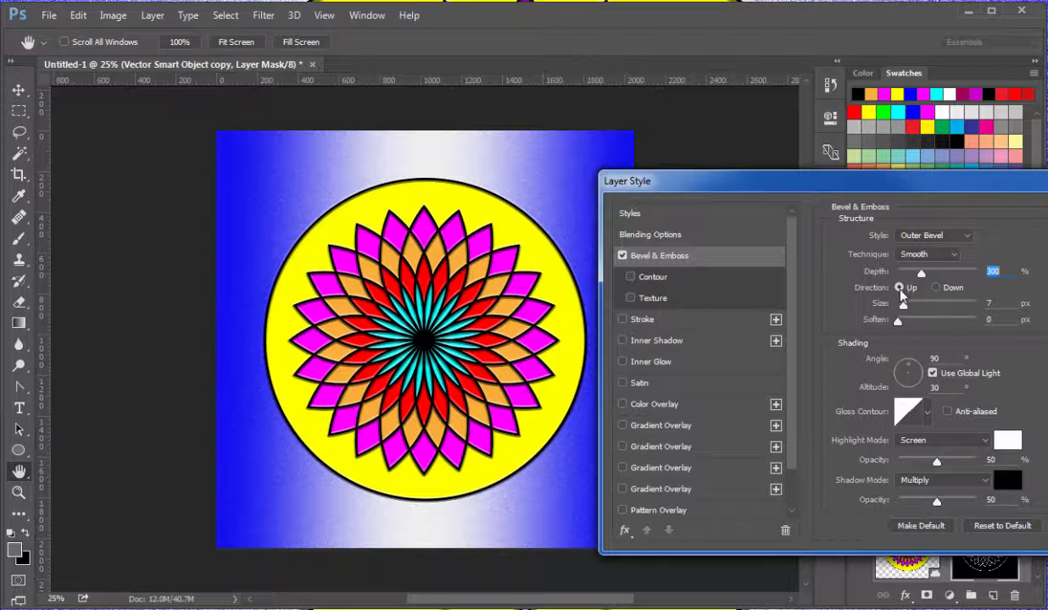
pyautogui.moveTo(964, 188); pyautogui.dragTo(760, 199)
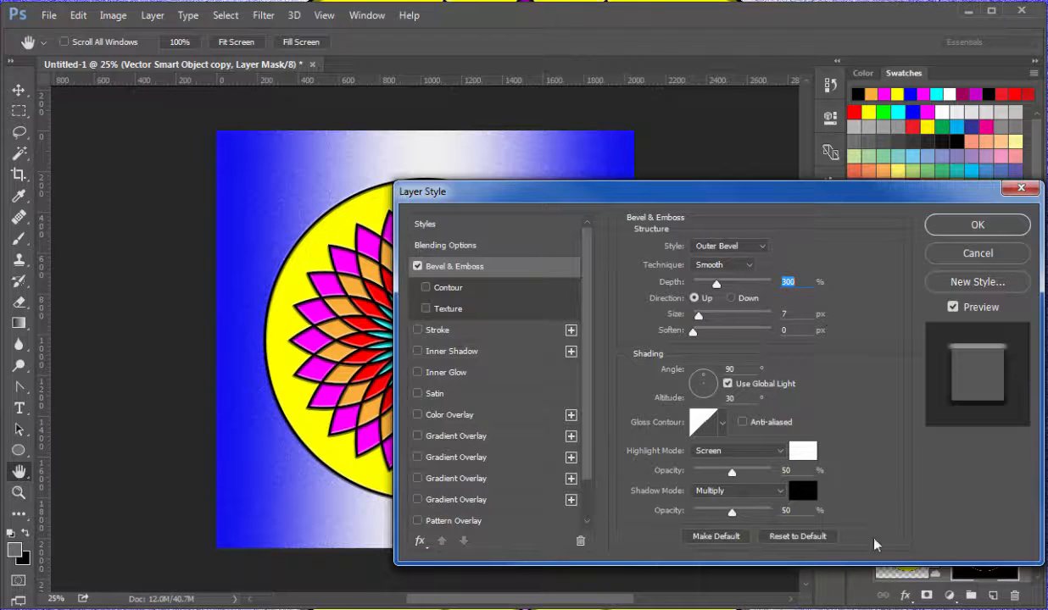
pyautogui.click(796, 536)
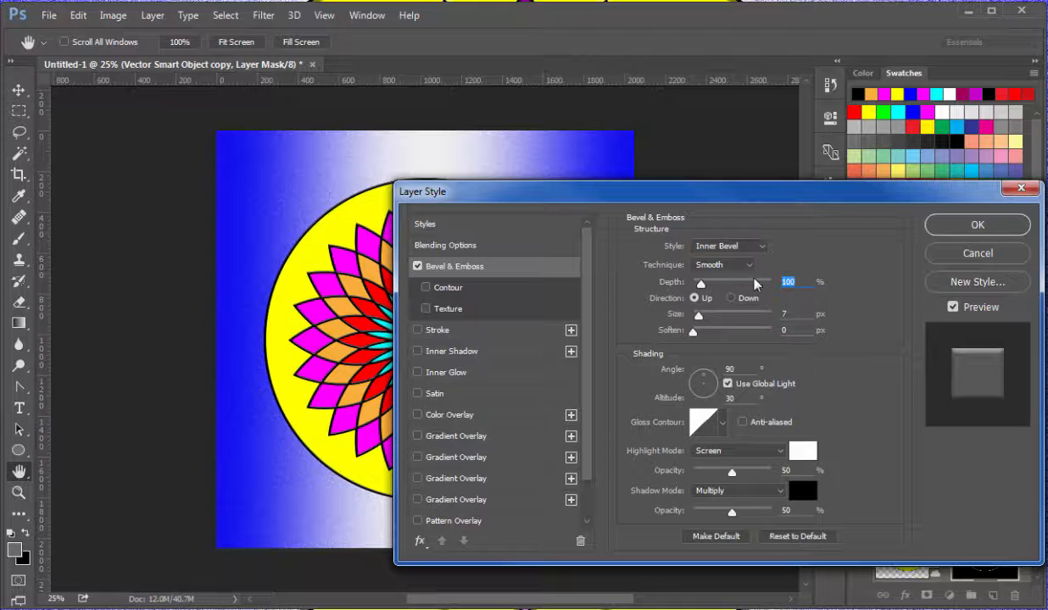
# Set the bevel style to Outer Bevel with a depth of 300% and apply the layer style.
pyautogui.click(759, 246)
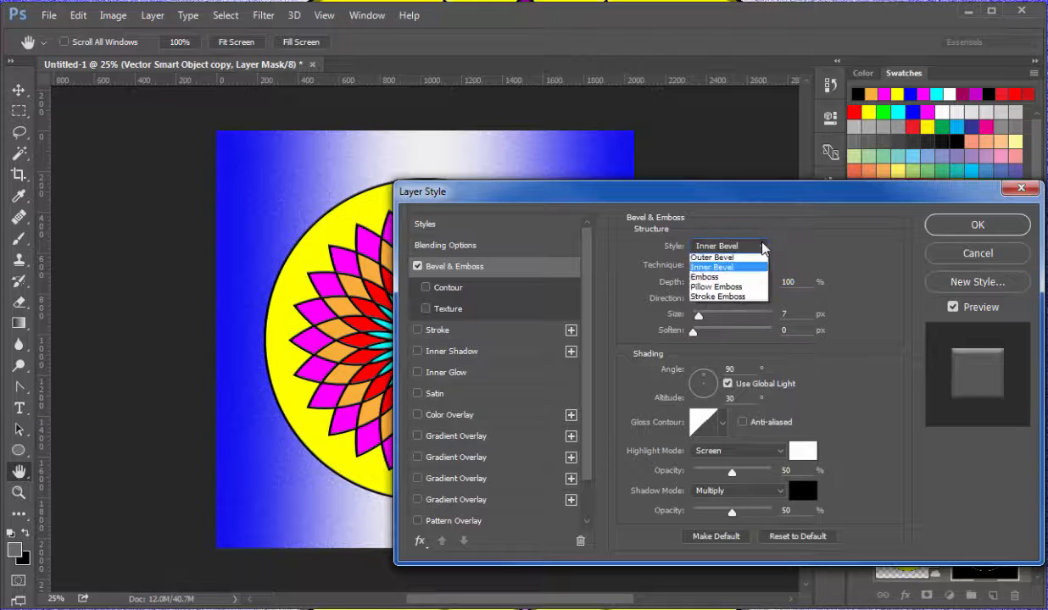
pyautogui.click(712, 253)
pyautogui.click(784, 282)
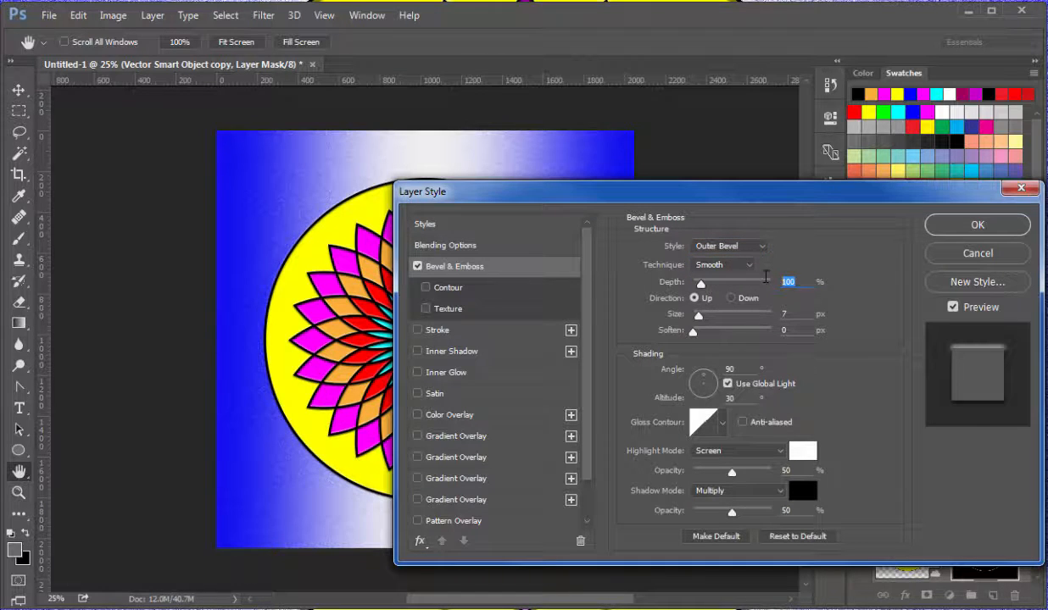
pyautogui.write('500')
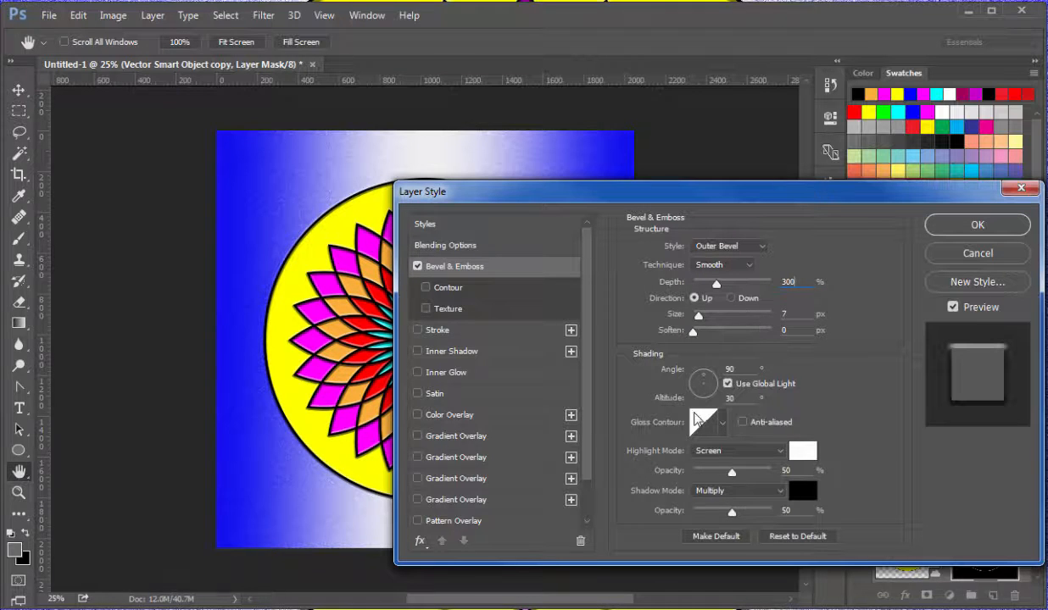
pyautogui.click(950, 227)
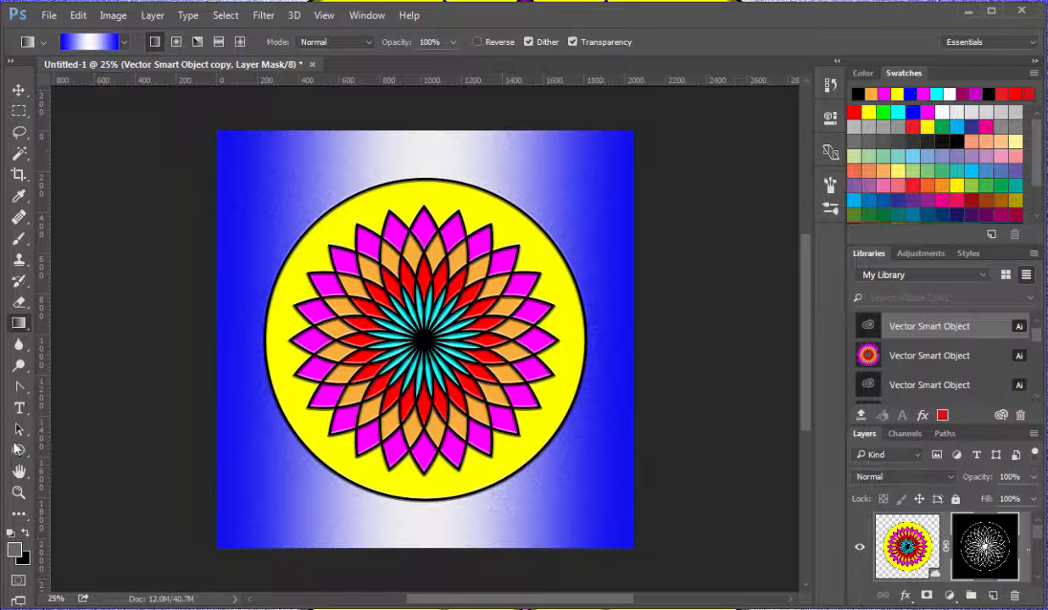
# Inspect the bevelled petal outlines at 100% zoom, then return to an overview of the artwork at 27%.
pyautogui.doubleClick(19, 492)
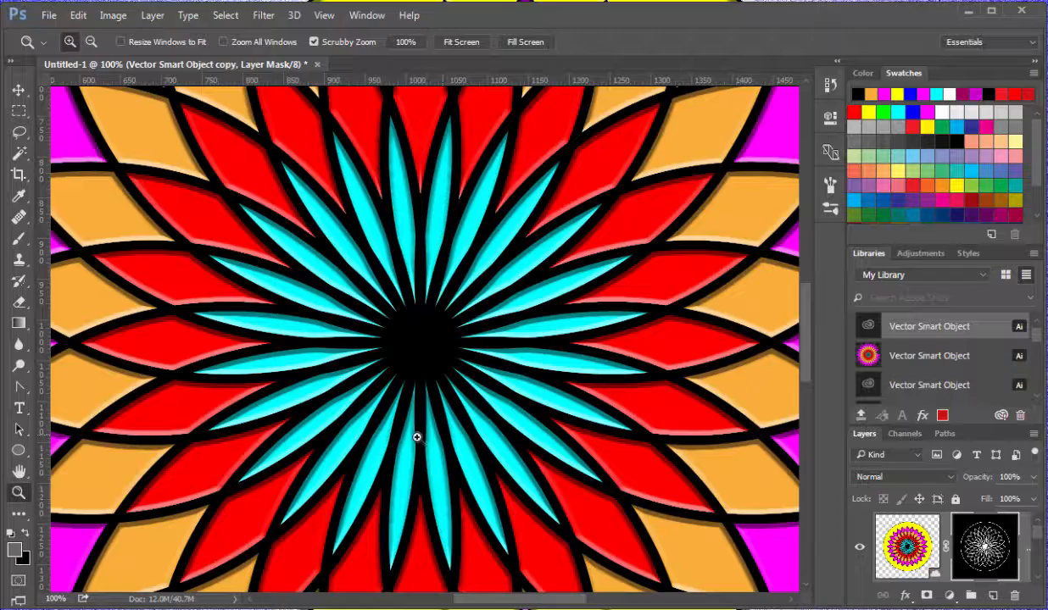
pyautogui.scroll(-4, 416, 437)
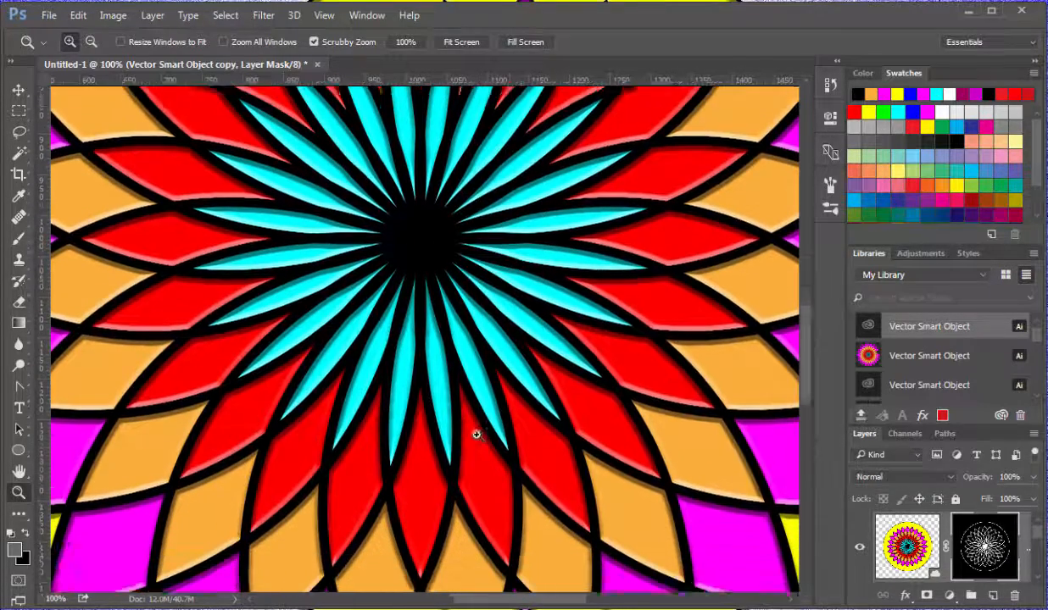
pyautogui.scroll(-2, 483, 424)
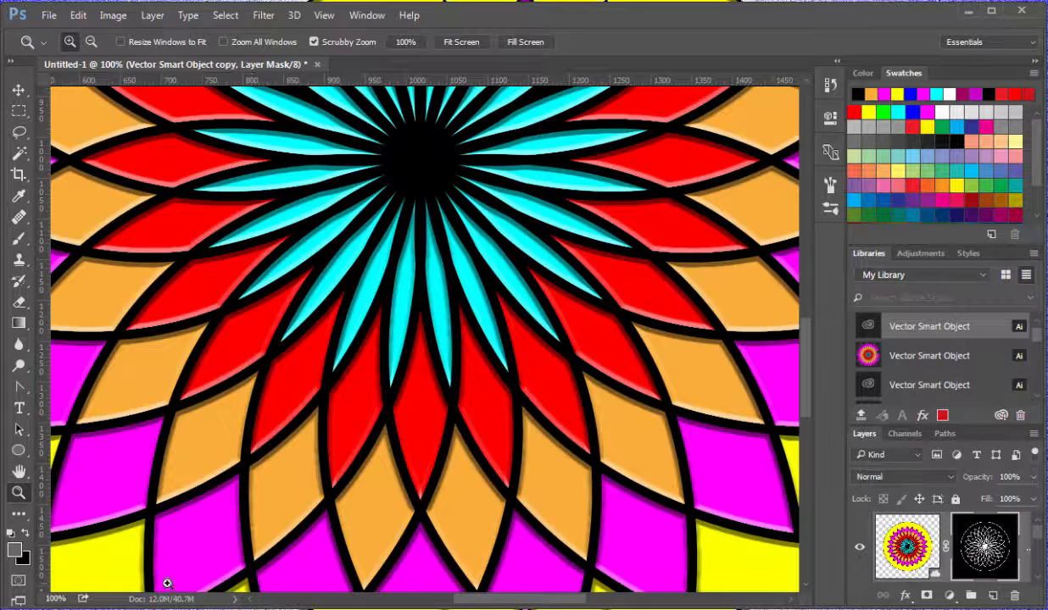
pyautogui.click(53, 593)
pyautogui.moveTo(61, 605); pyautogui.dragTo(4, 600)
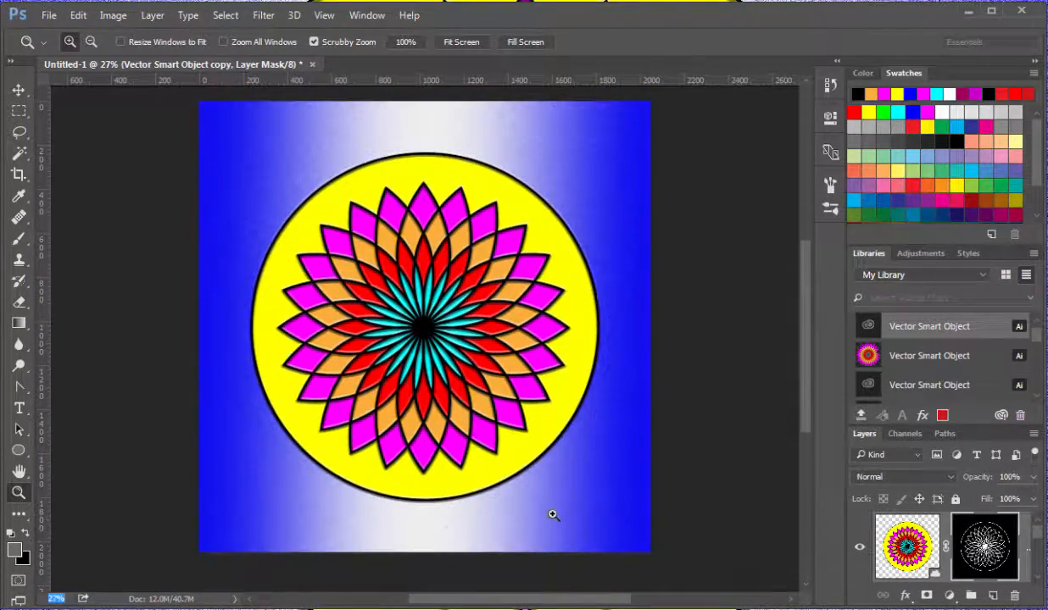